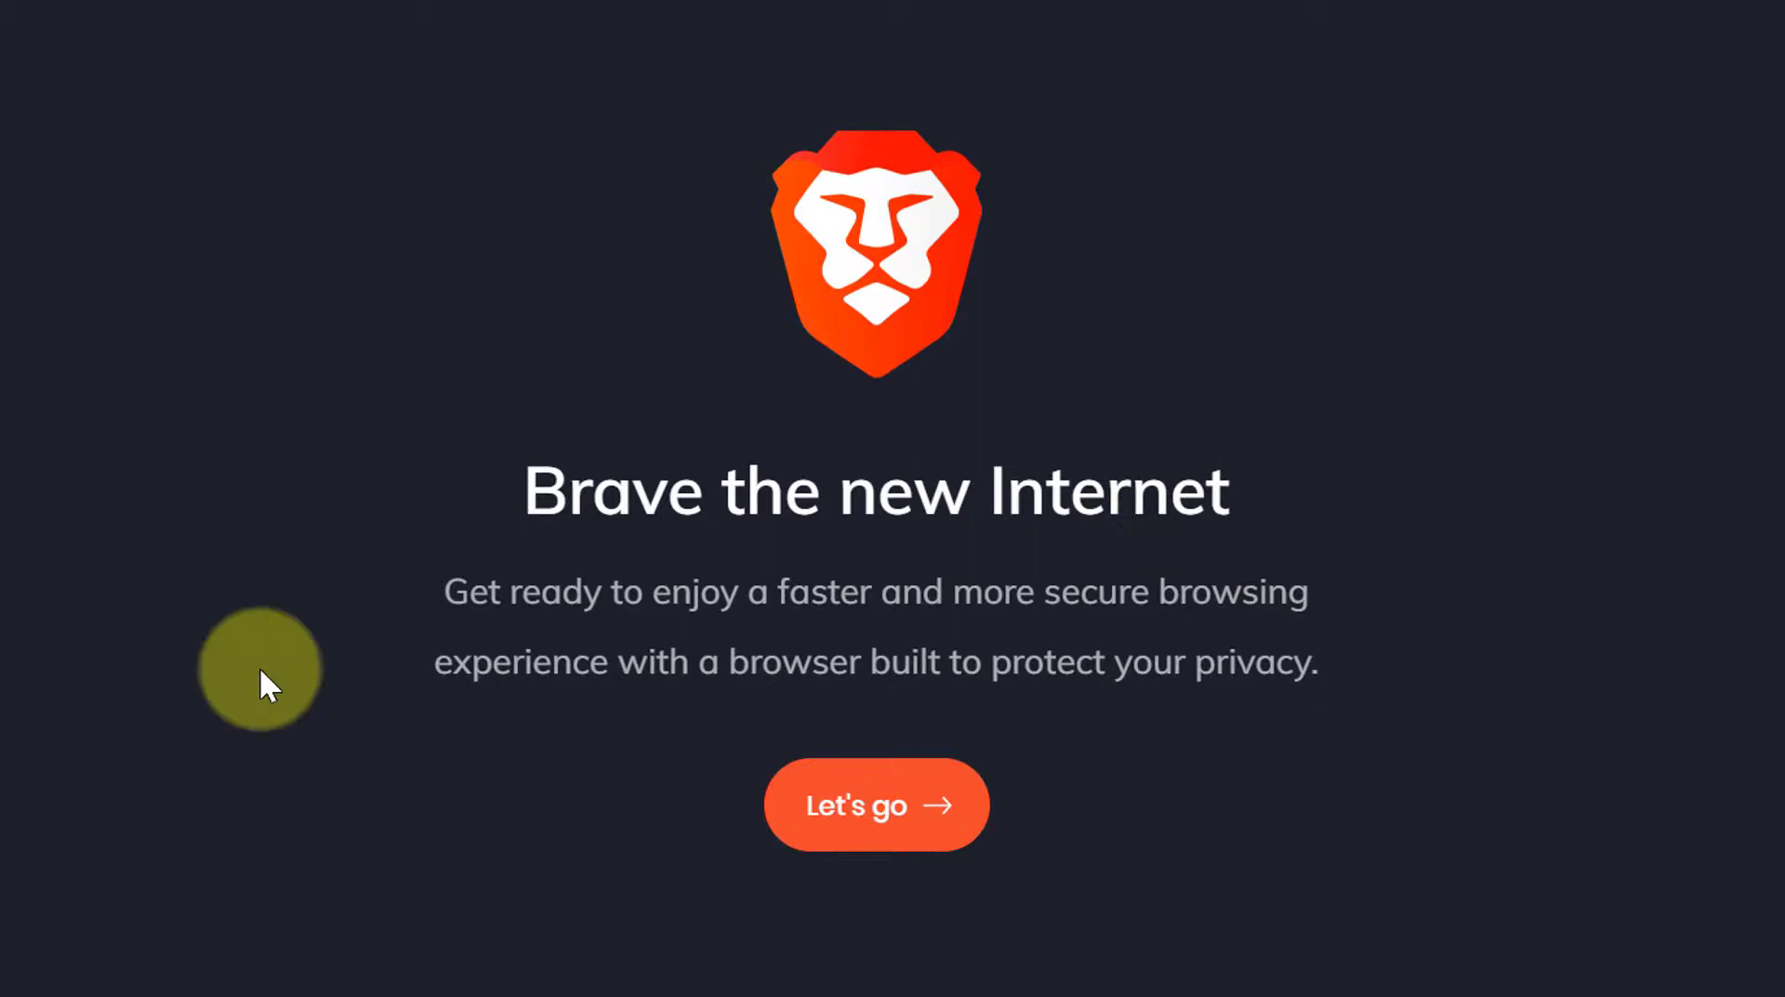
Start the welcome tour and pick Chrome Person 1 from the Import from list
click(869, 823)
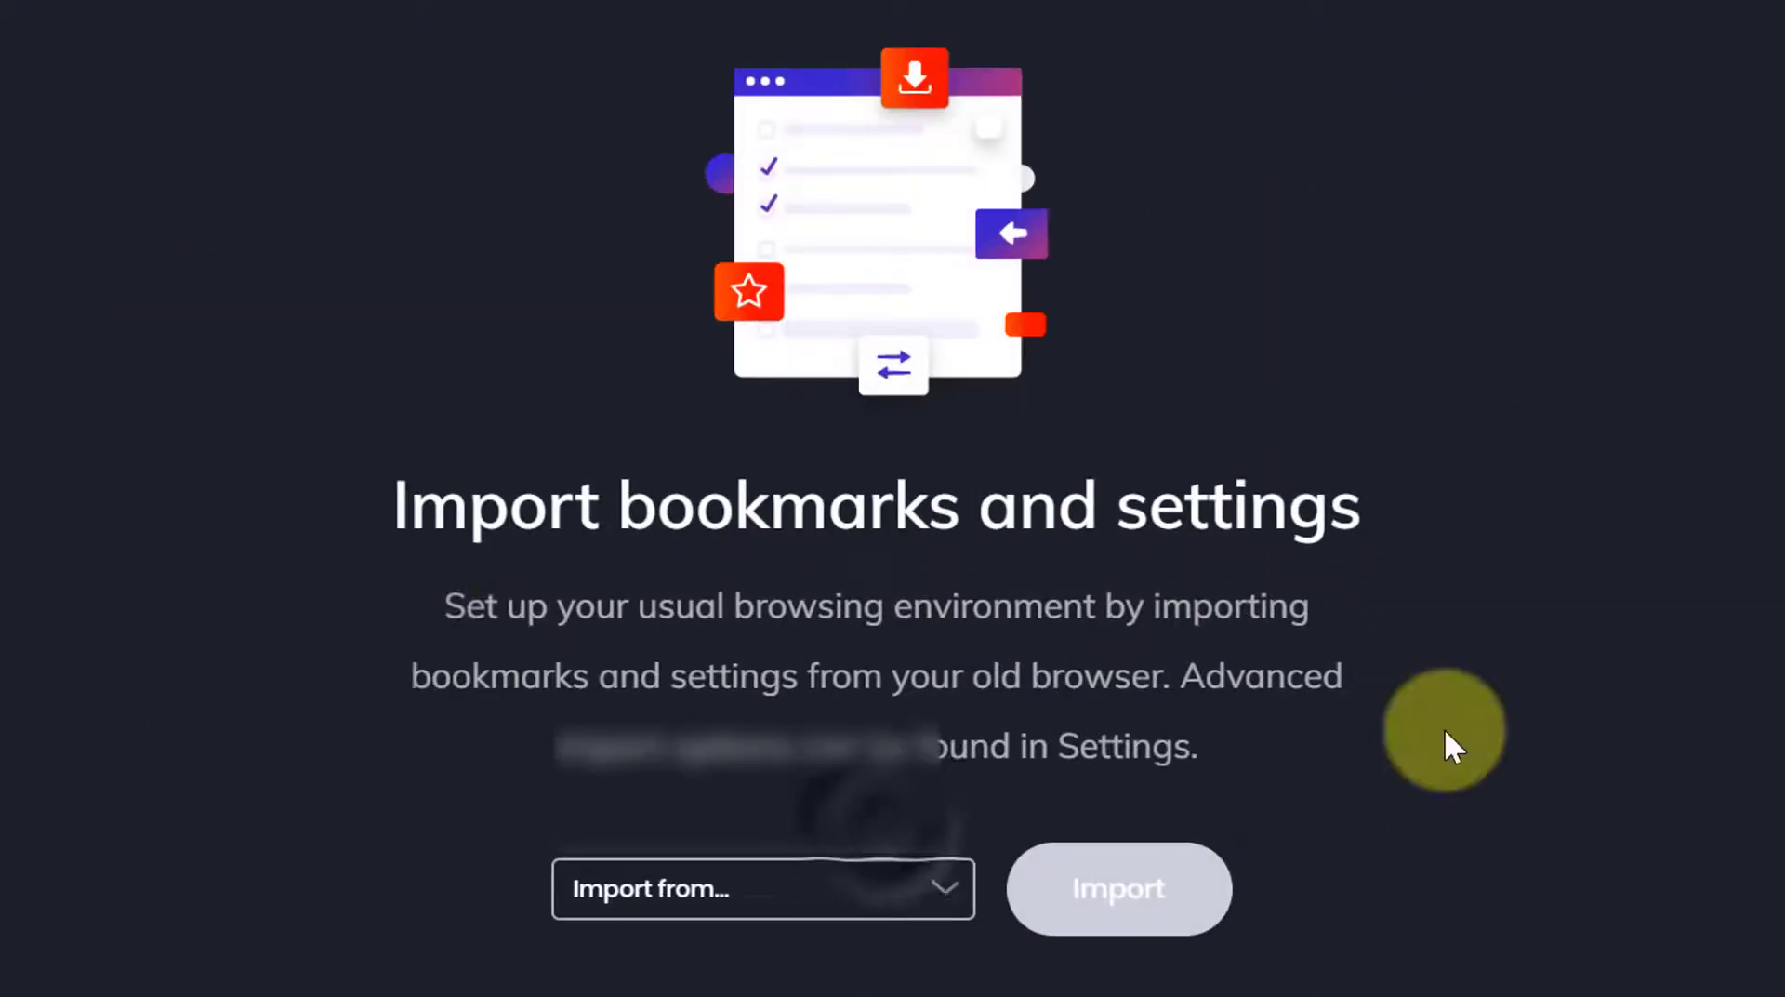
click(945, 892)
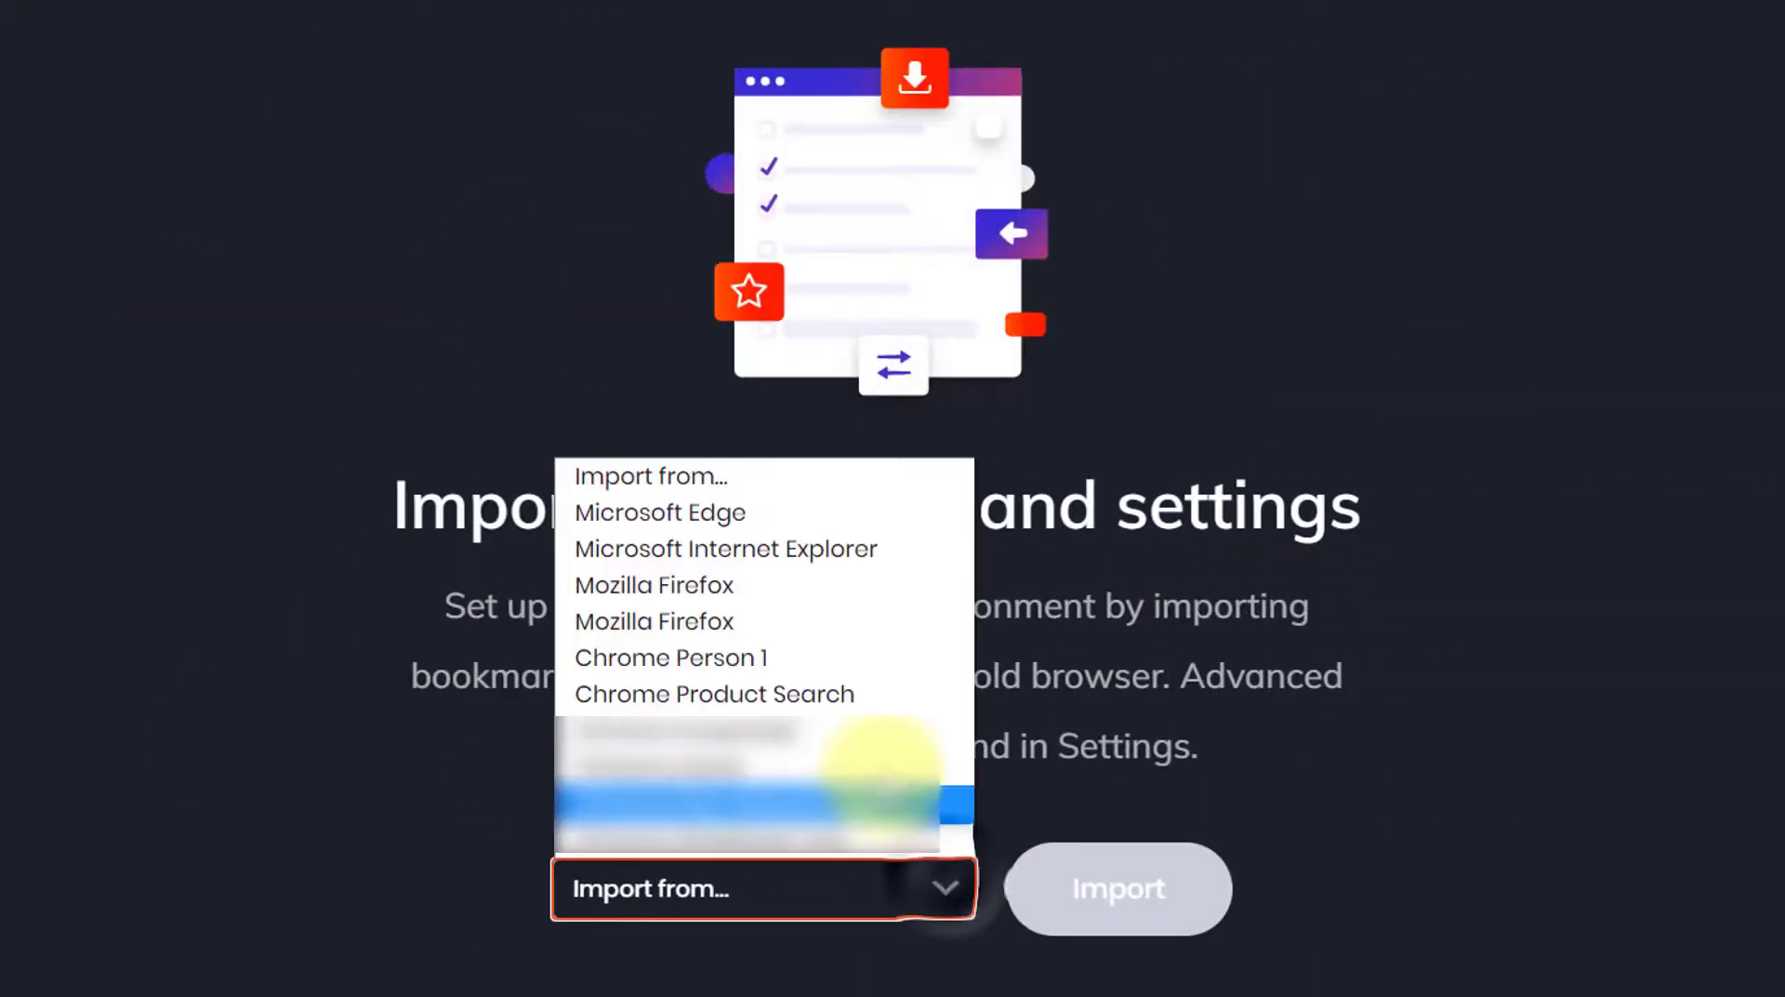
click(460, 569)
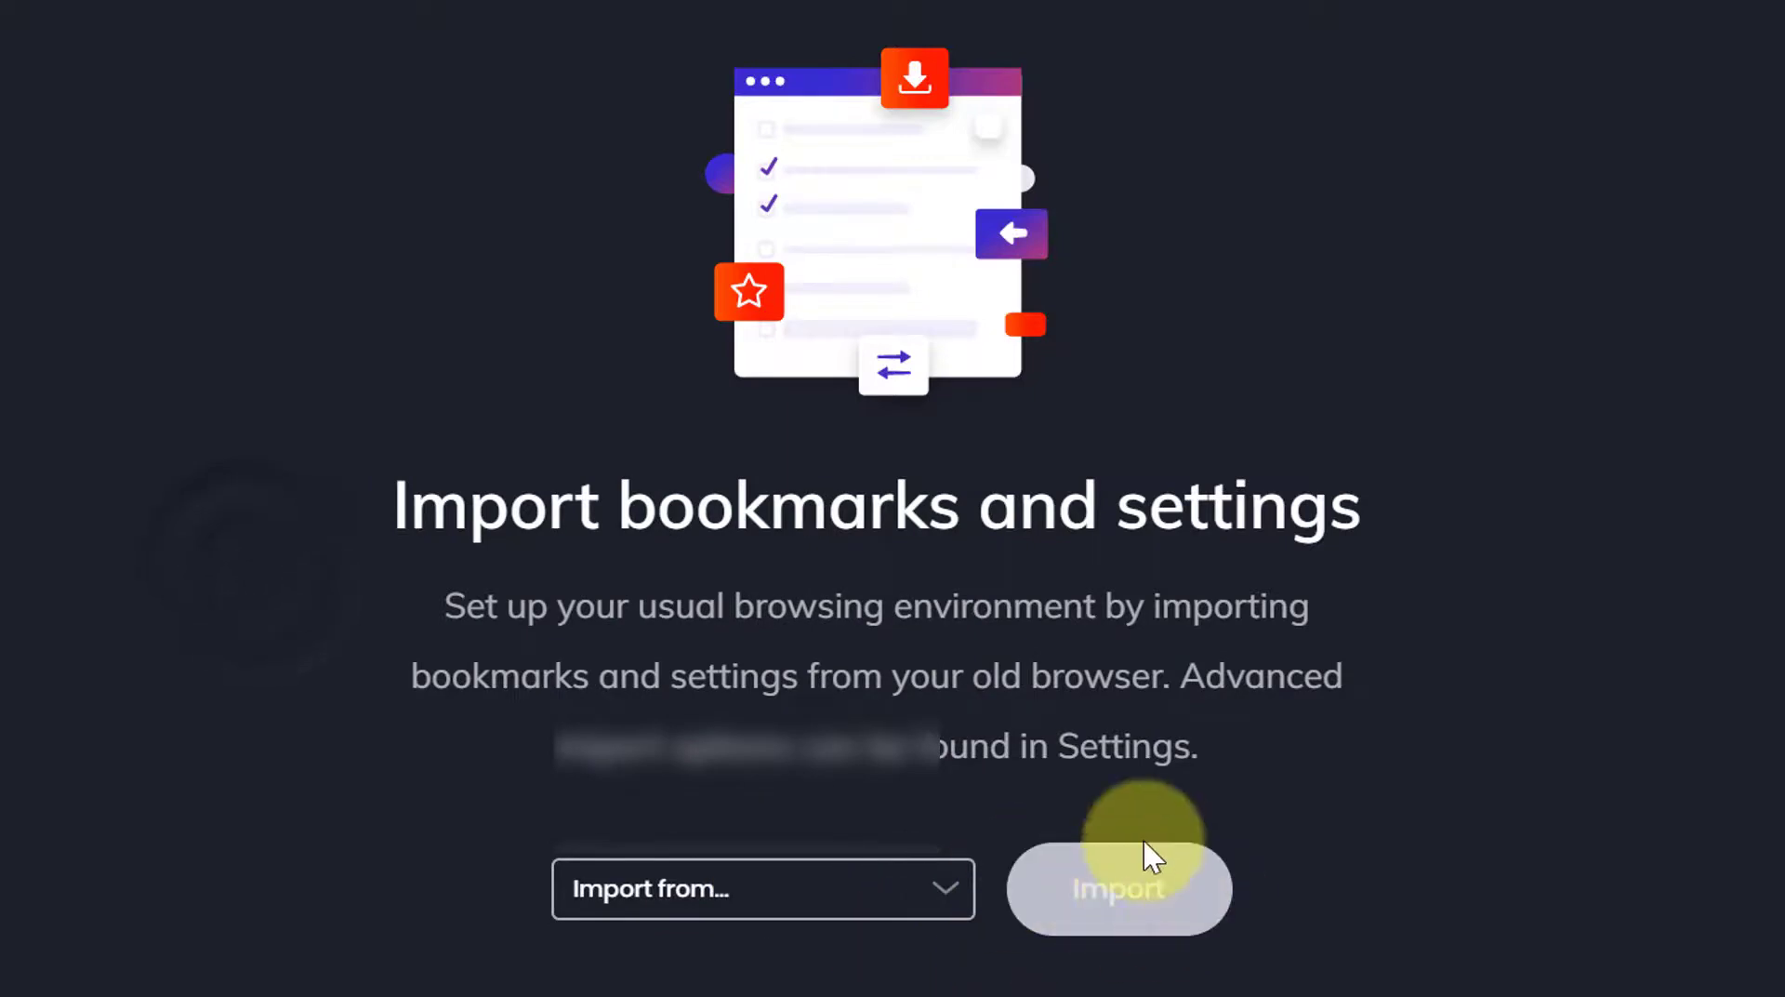
click(859, 888)
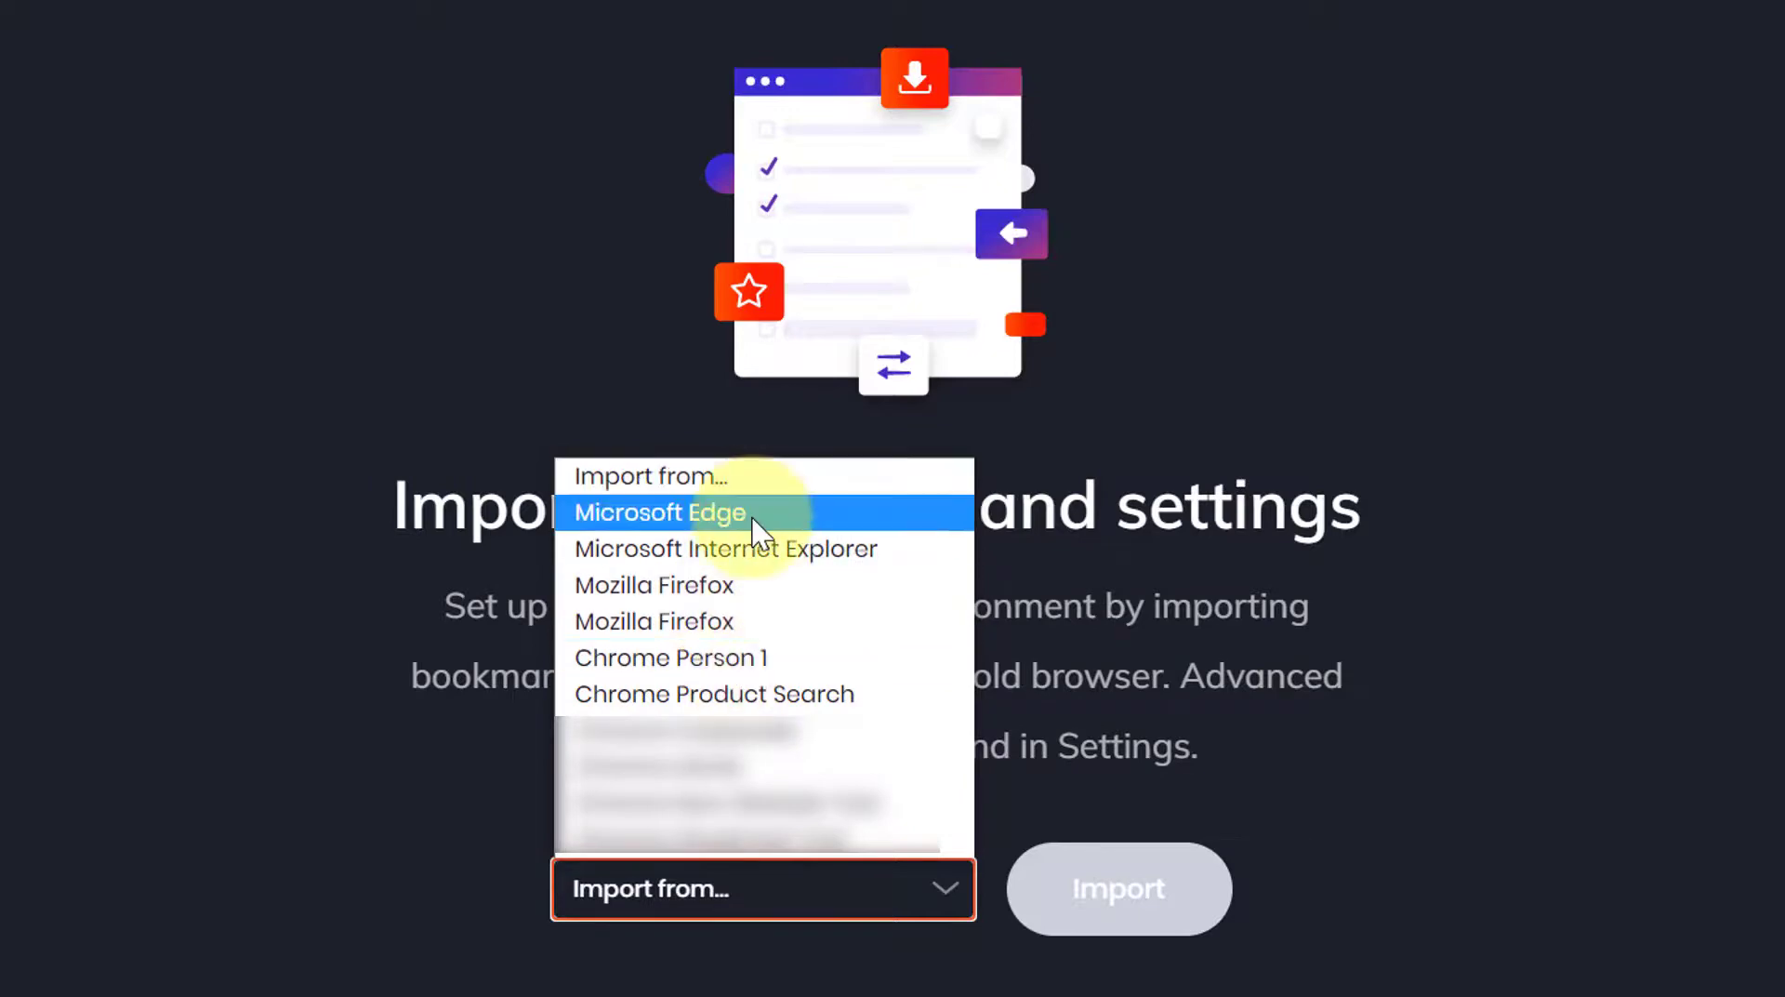
click(734, 656)
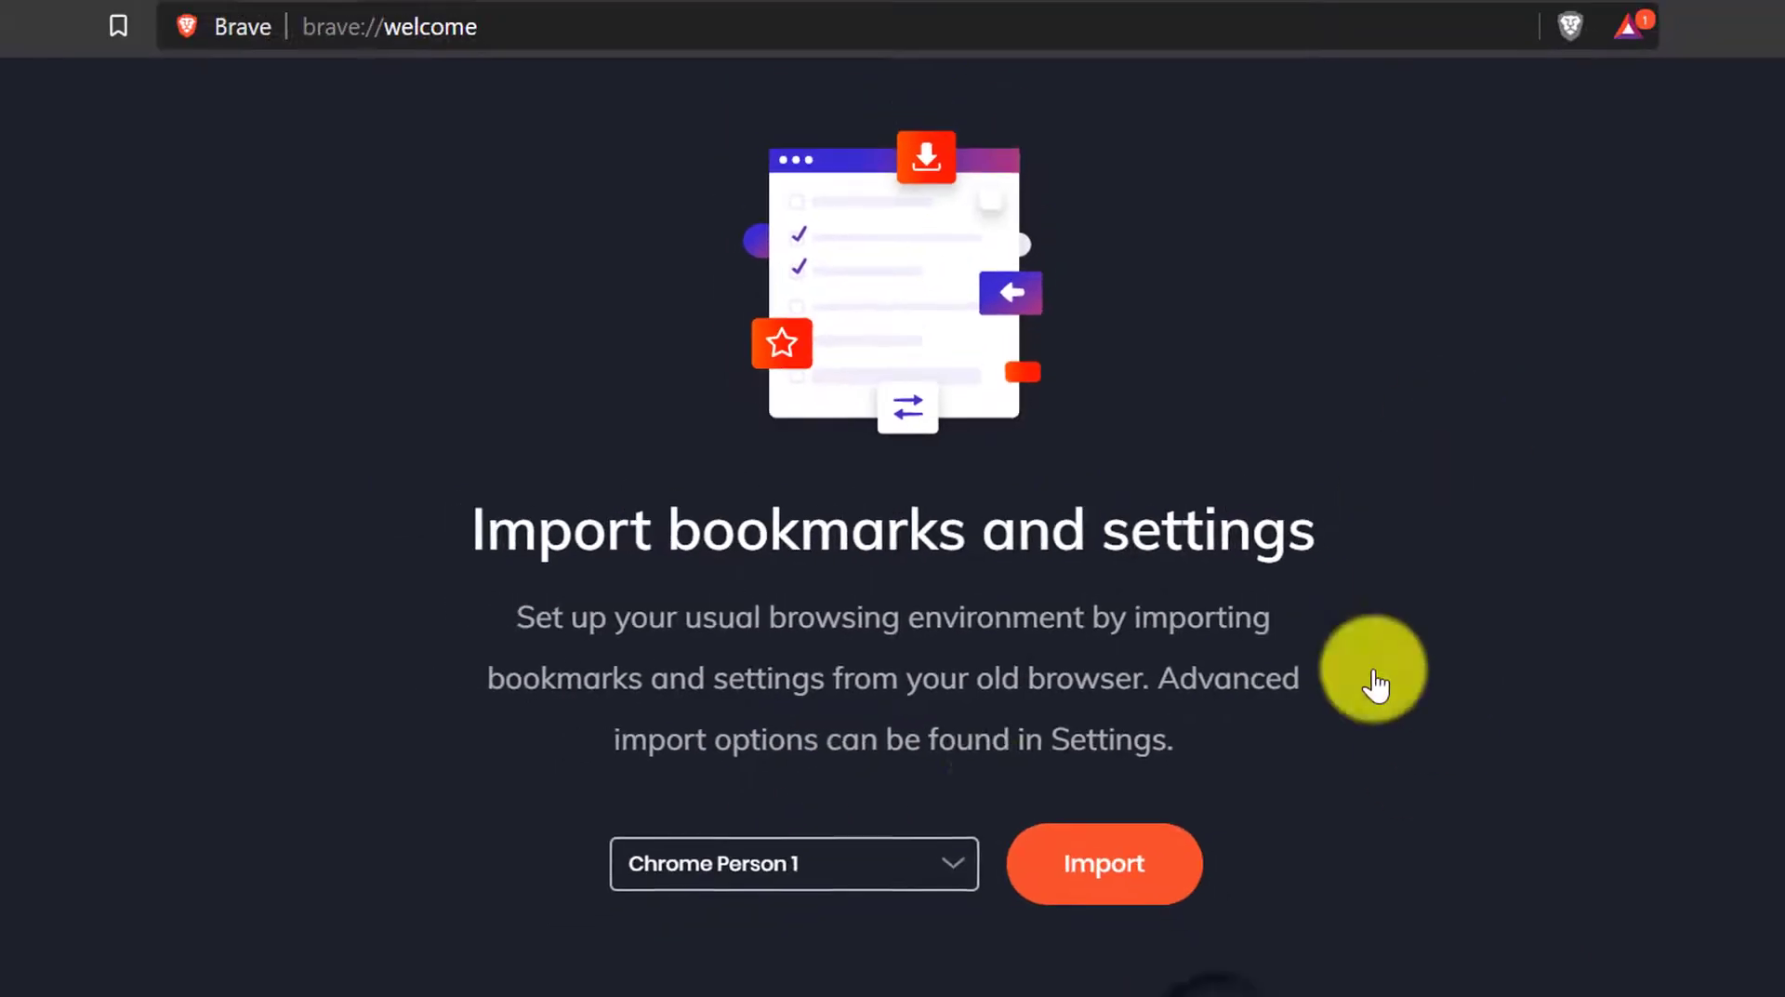
Advance through the welcome steps, leaving the search engine unchanged, to the Rewards step
click(1069, 848)
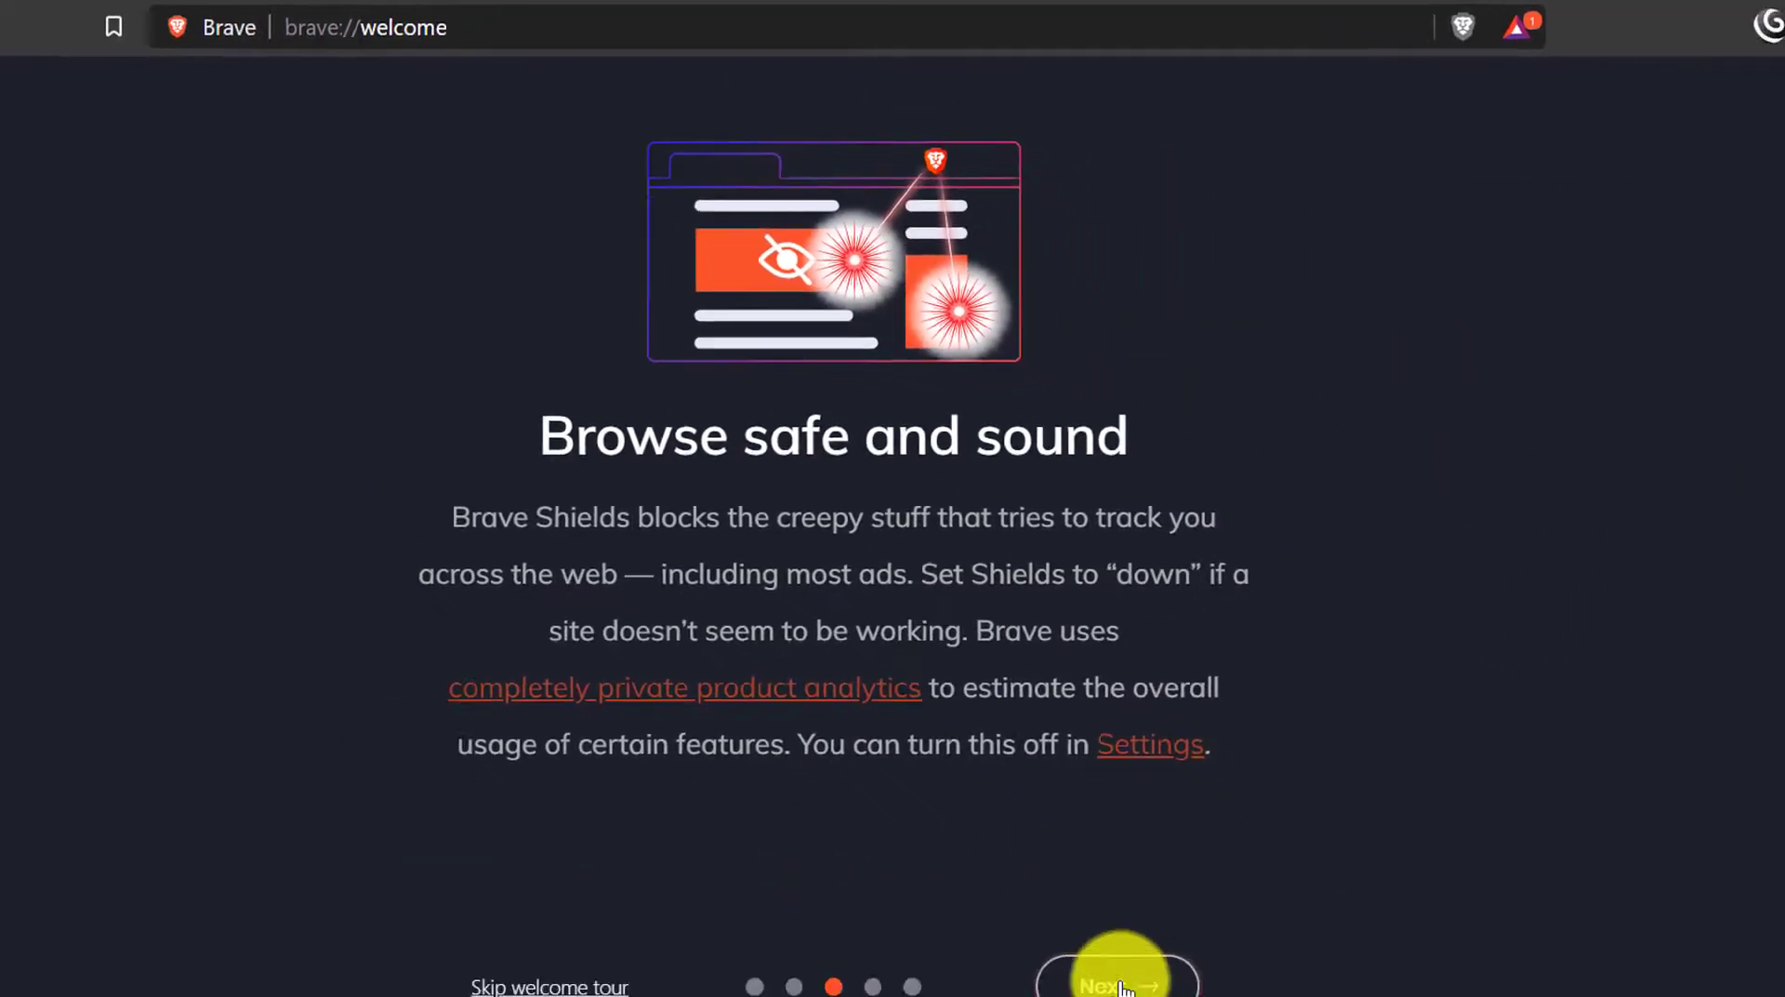
click(1186, 996)
click(806, 779)
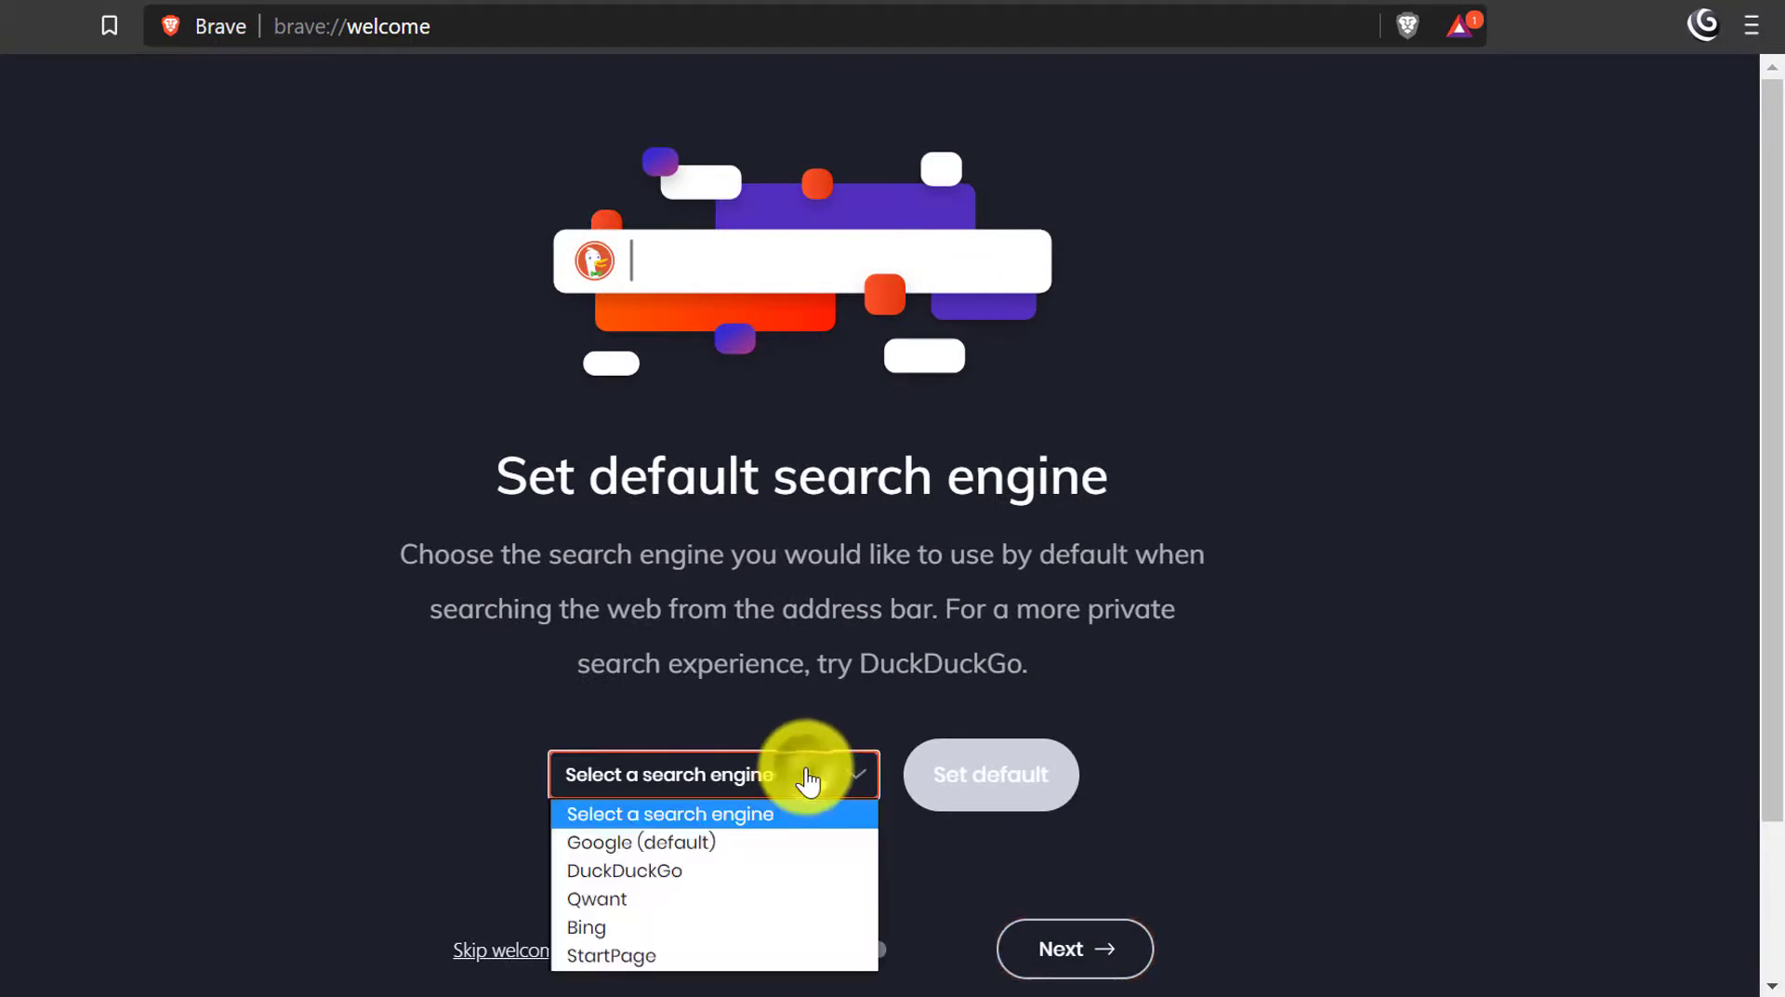
click(439, 675)
click(765, 790)
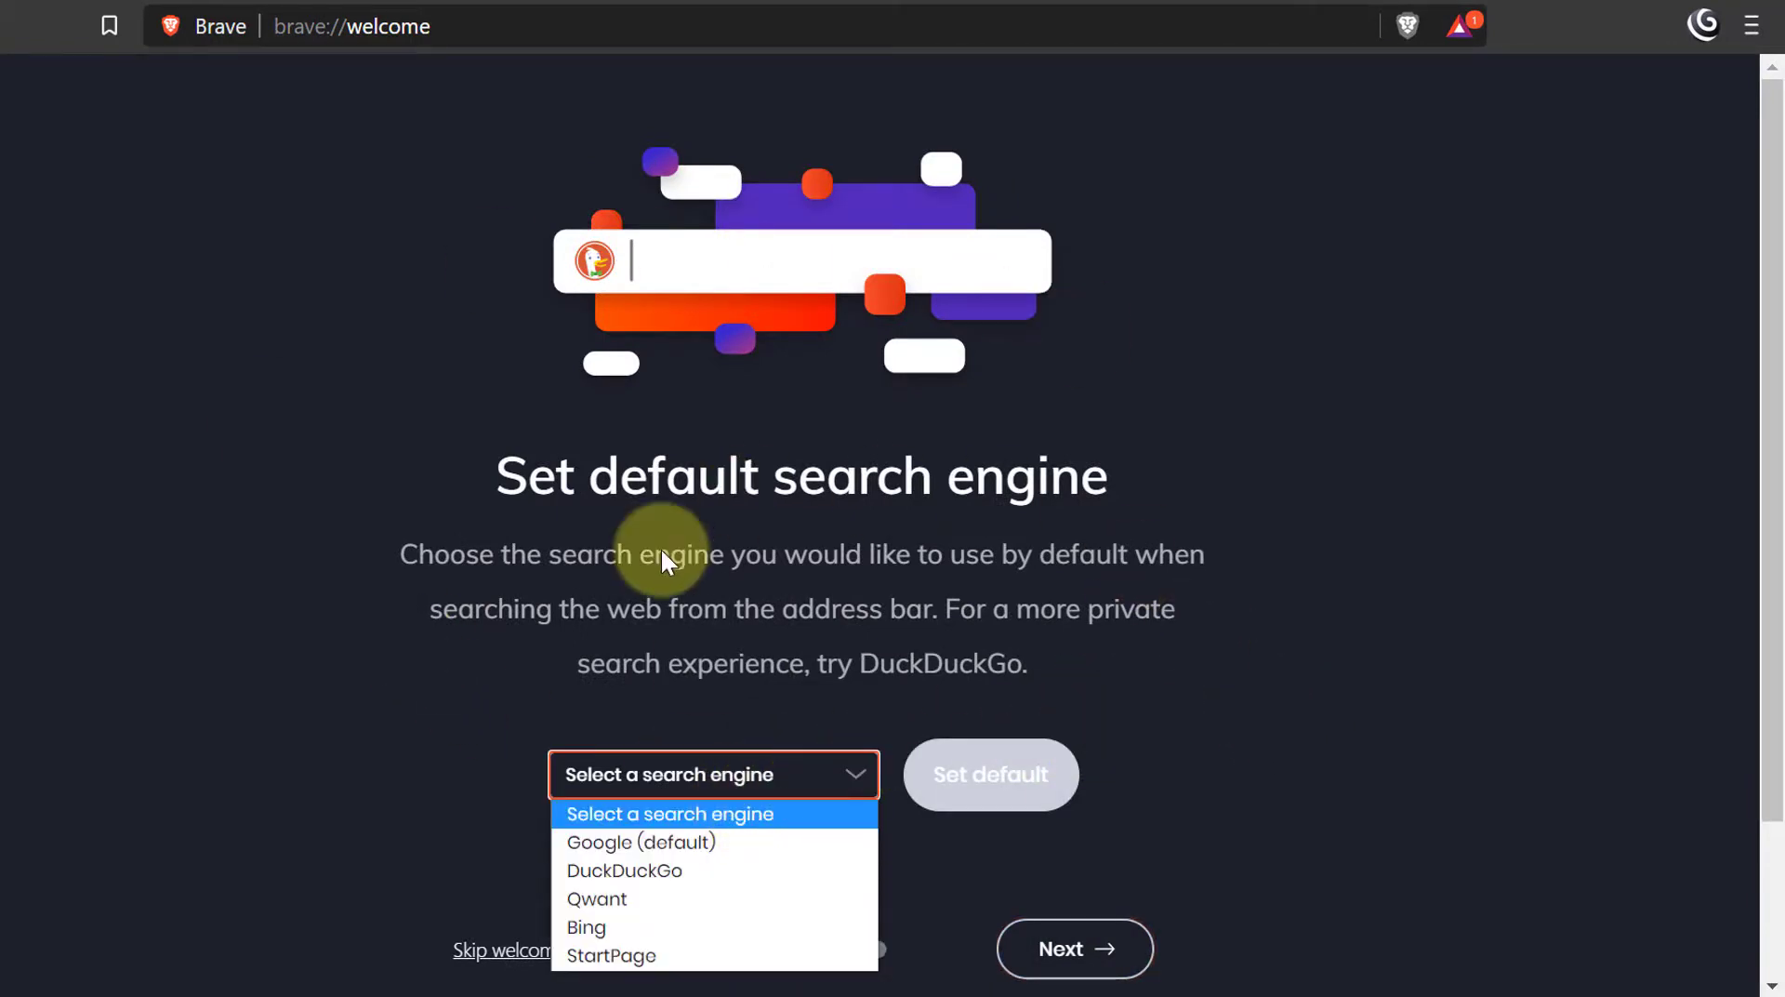
click(427, 598)
click(1081, 937)
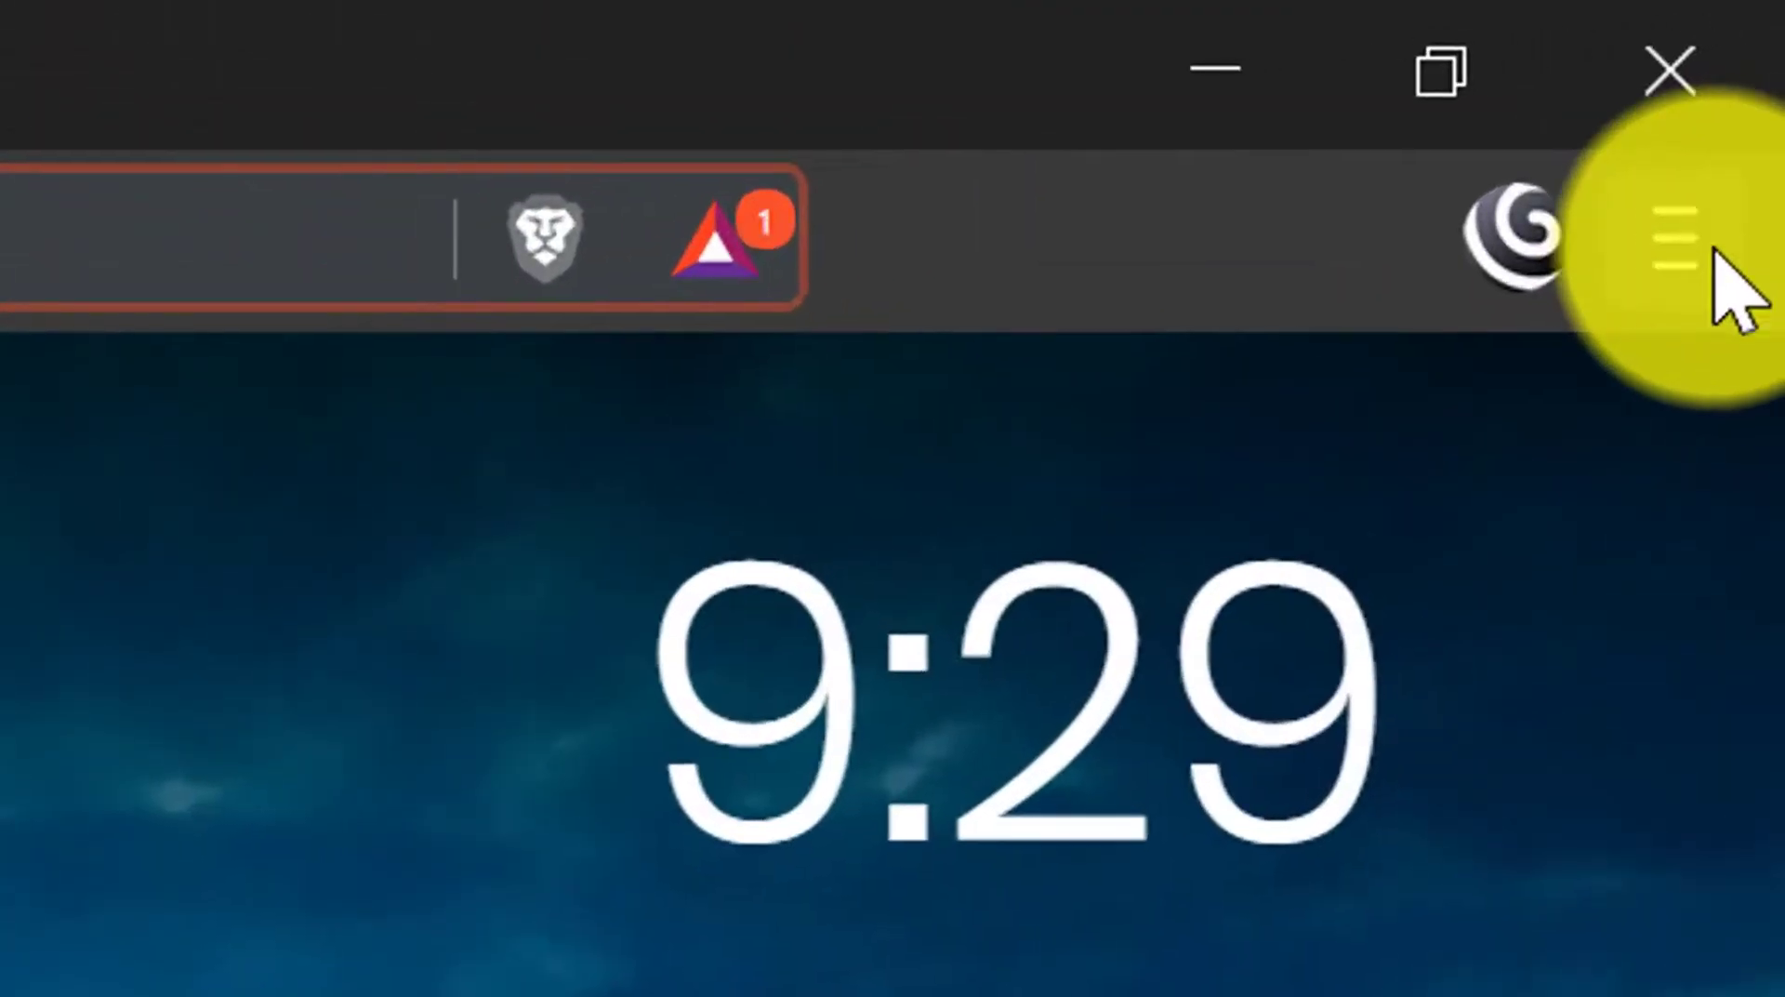
Go to Brave's Settings page through the main menu
click(1753, 66)
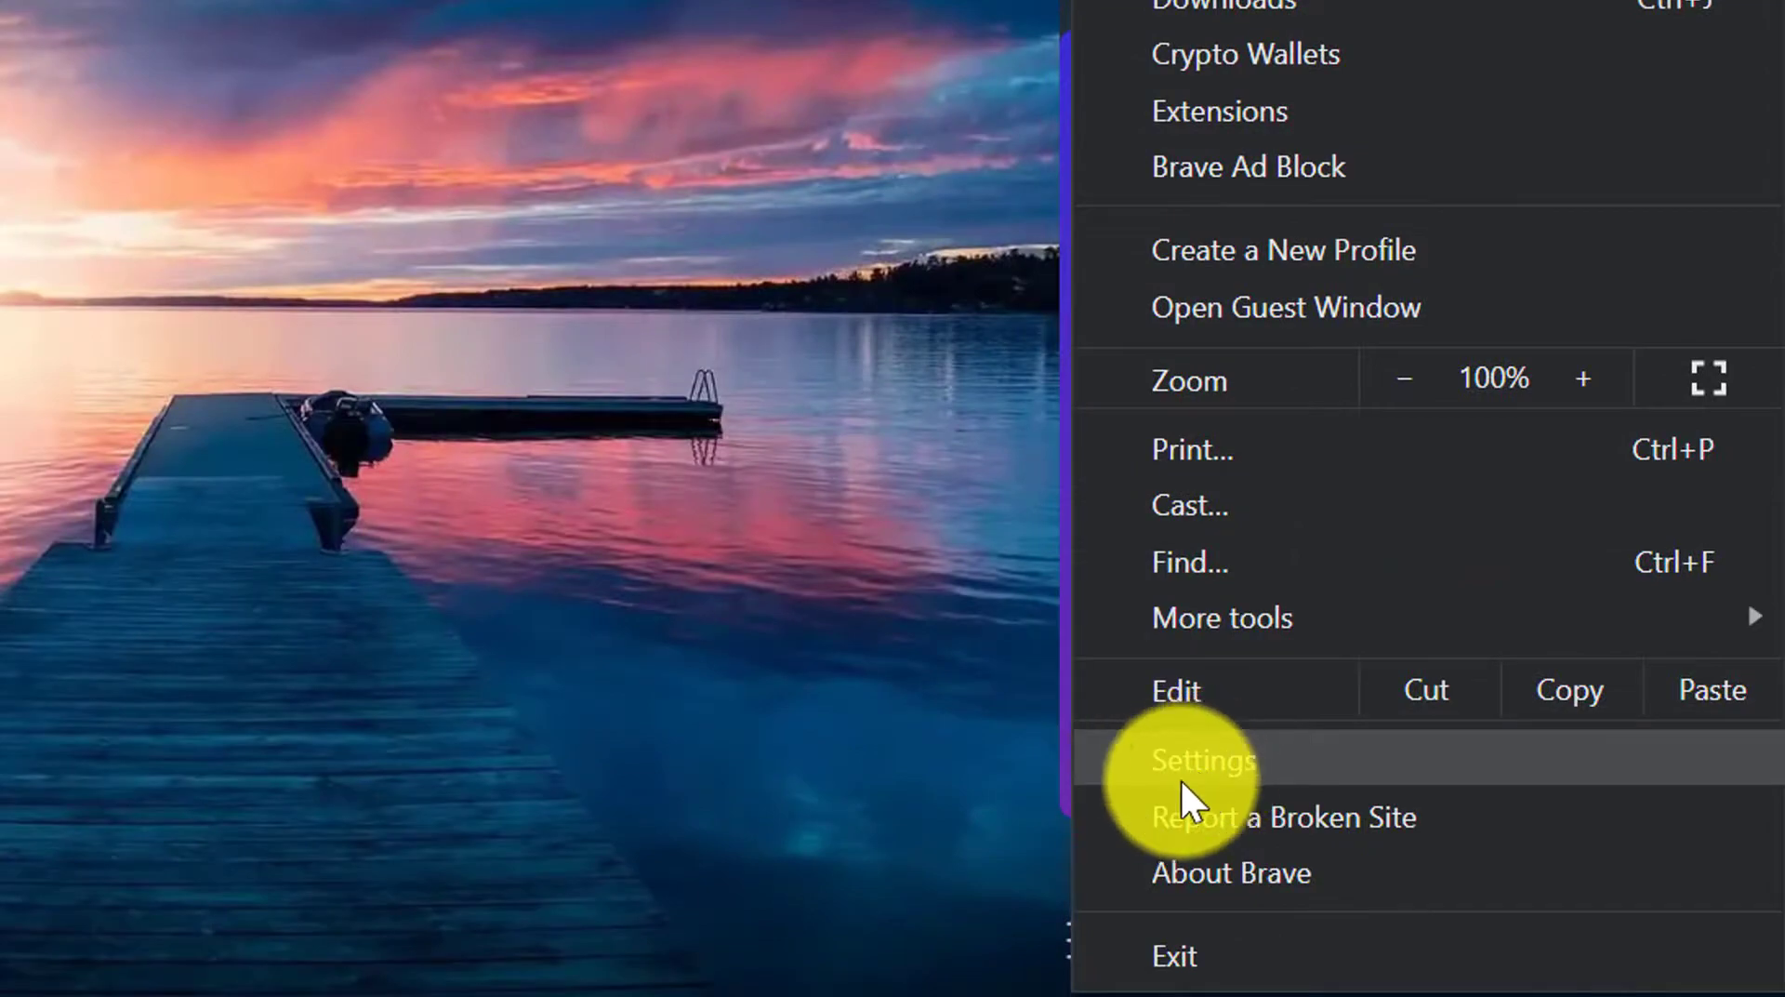
click(1188, 772)
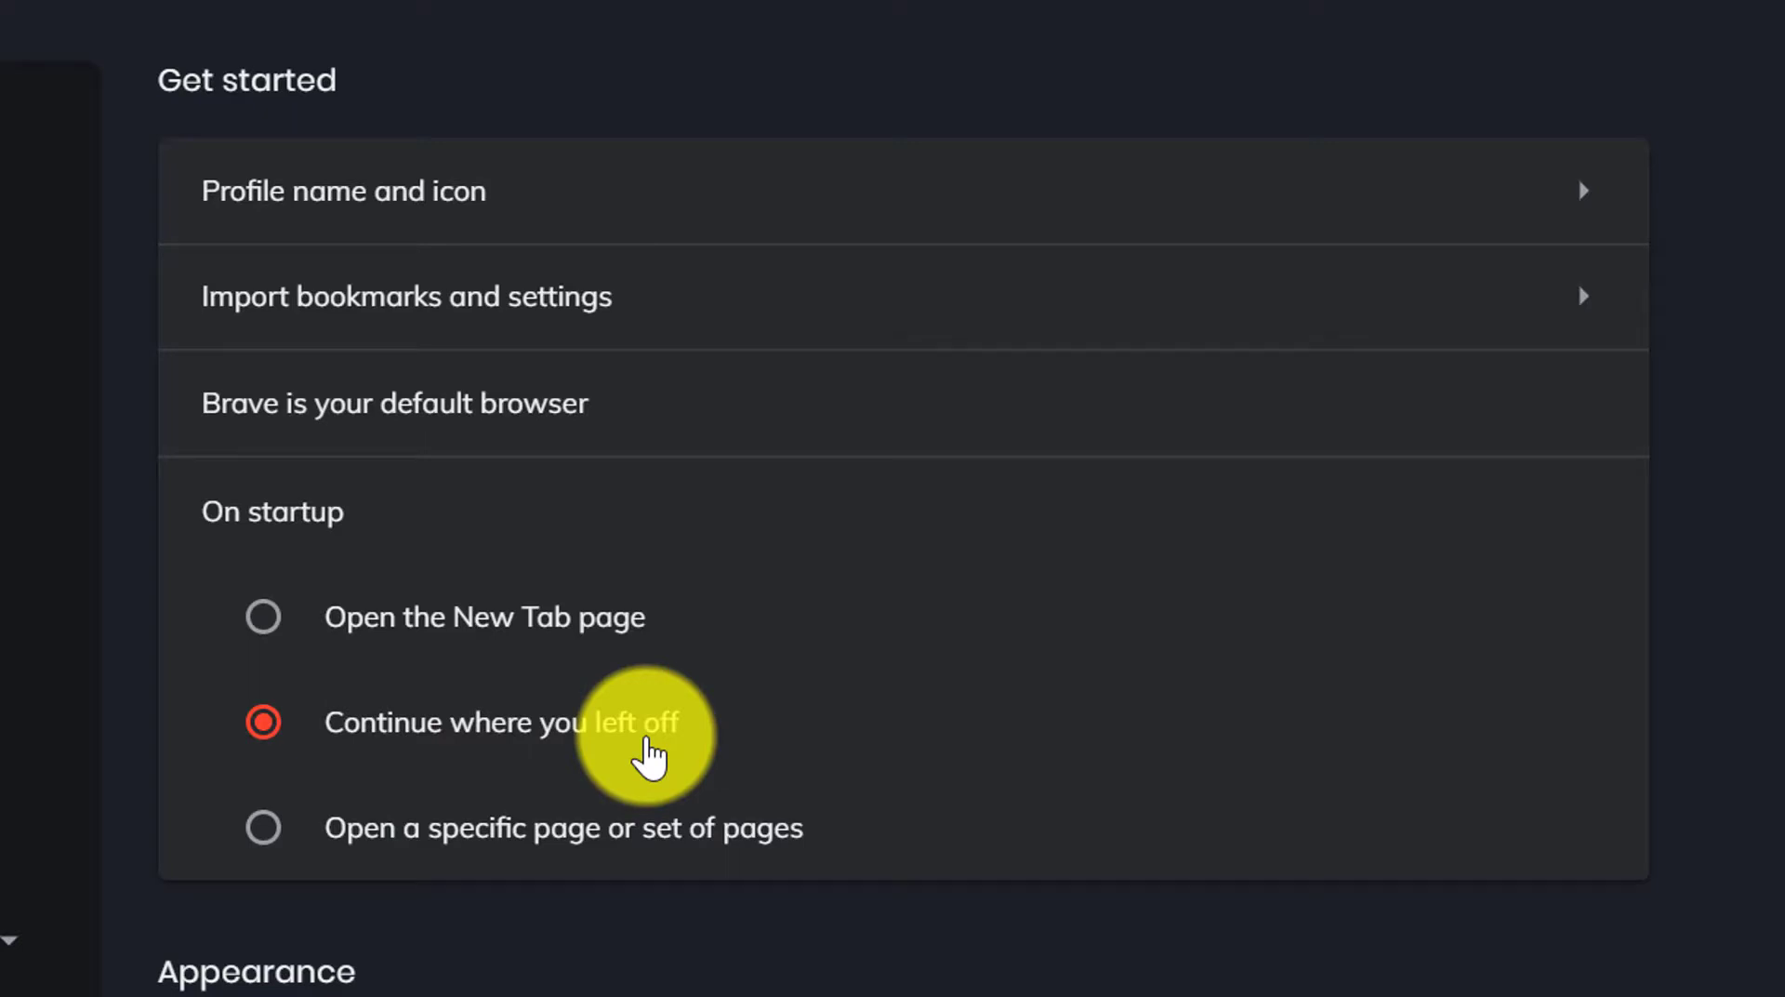
Scroll through Appearance to the New Tab Page options, keeping font size at Medium
scroll(1168, 609, down, 6)
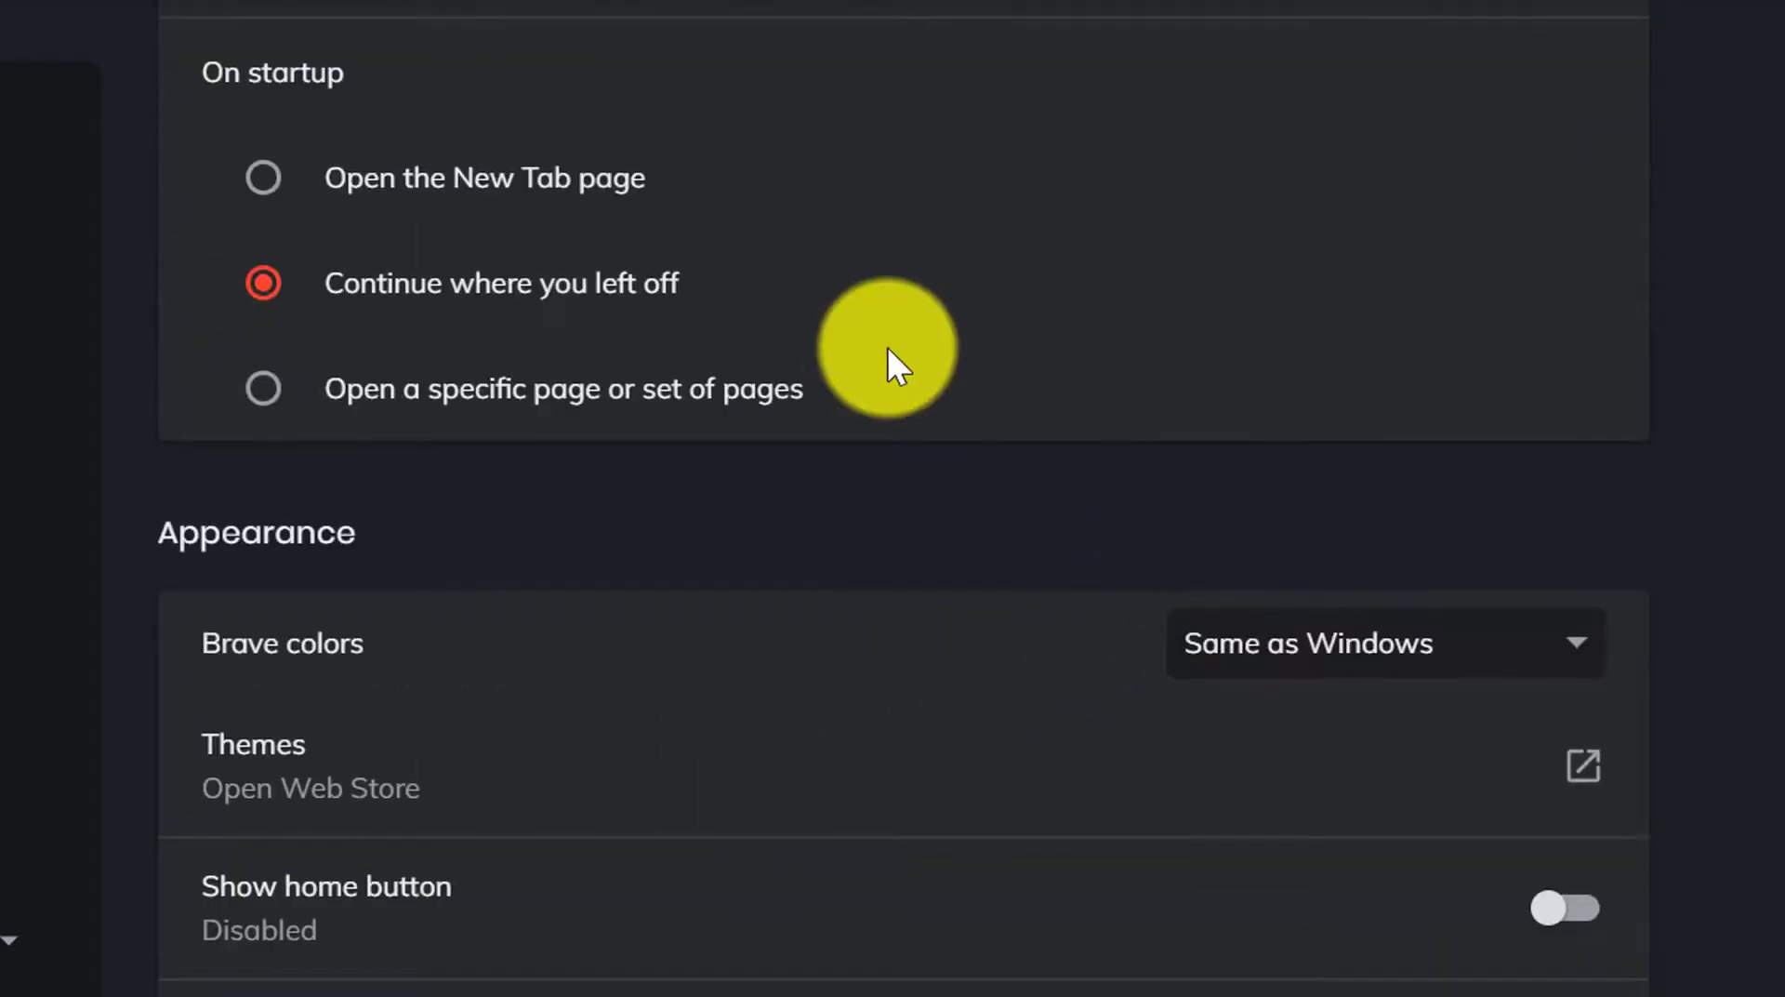
scroll(277, 386, down, 2)
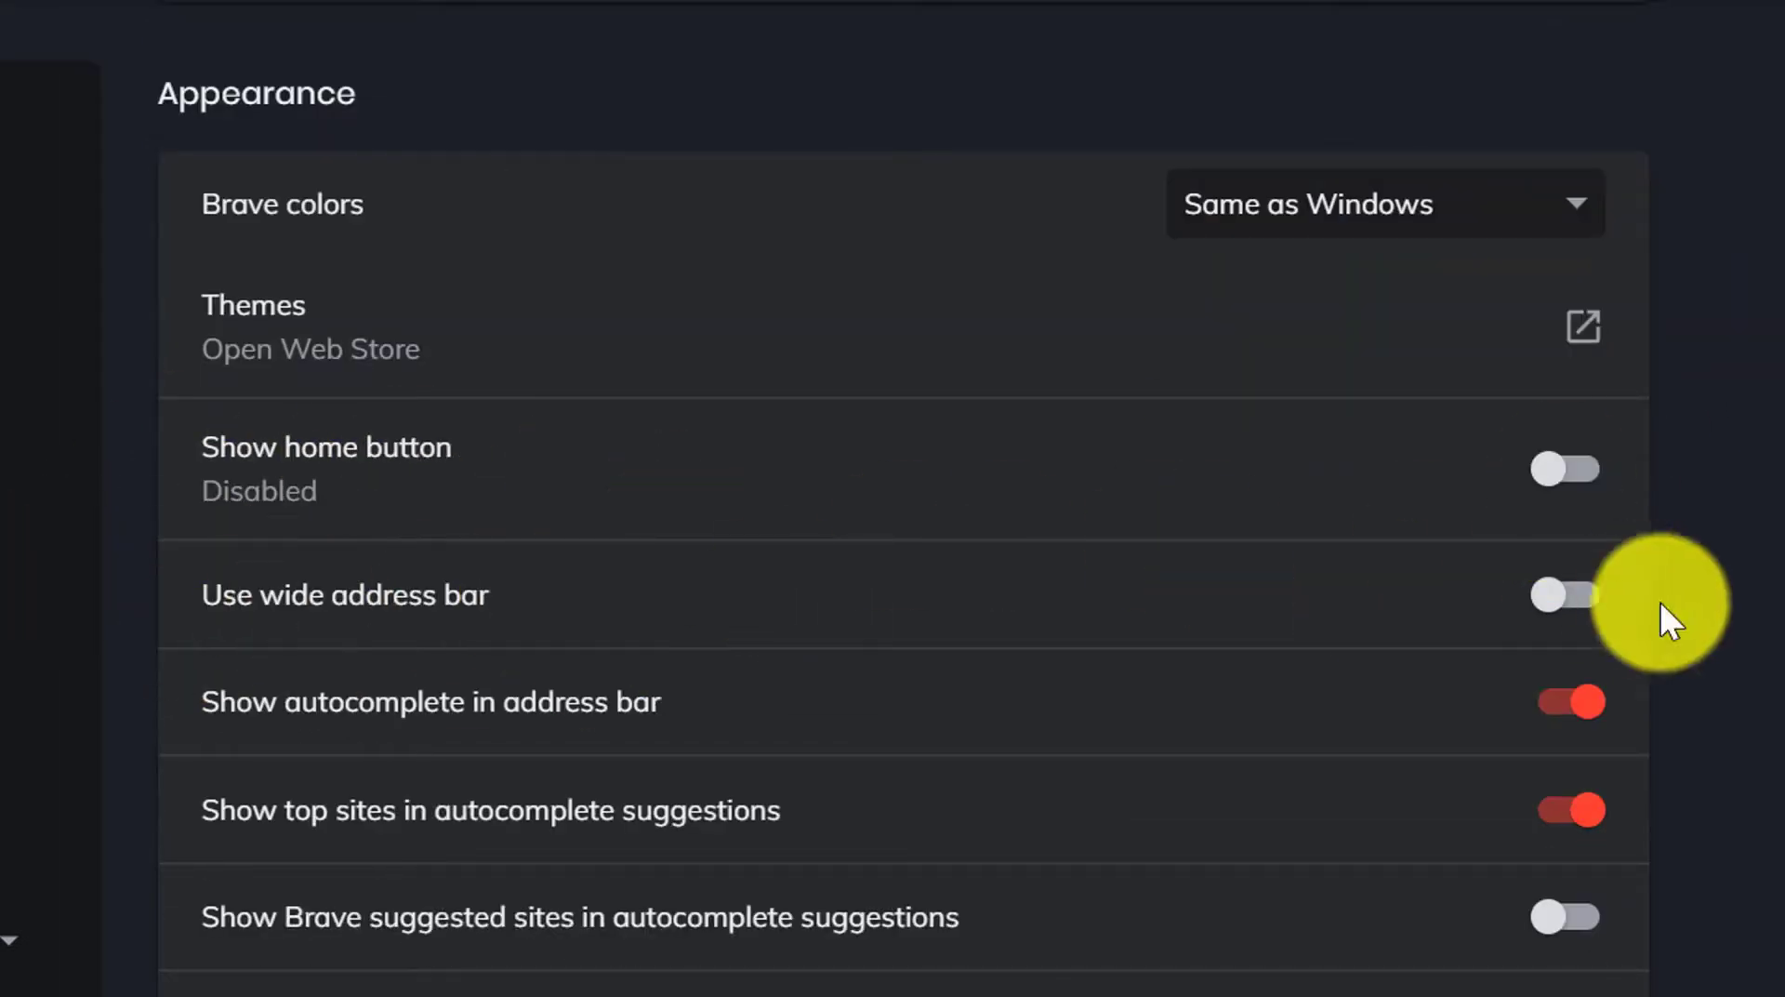
scroll(650, 586, down, 2)
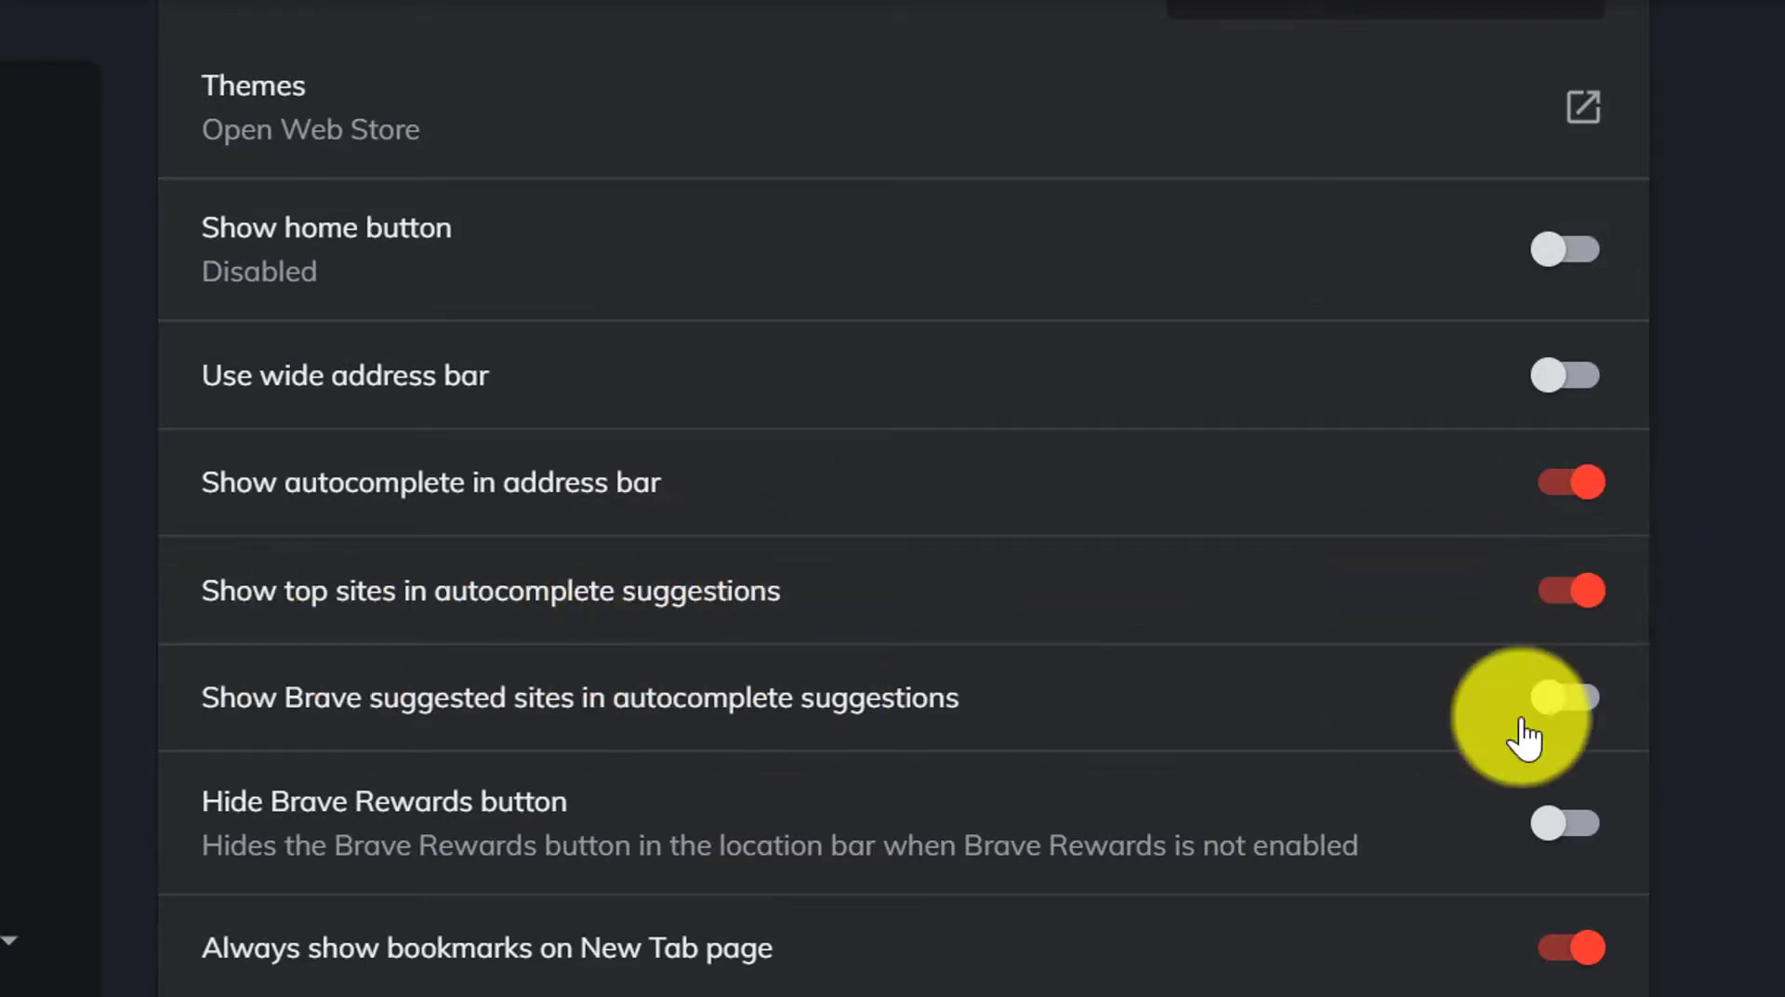
scroll(1283, 737, down, 2)
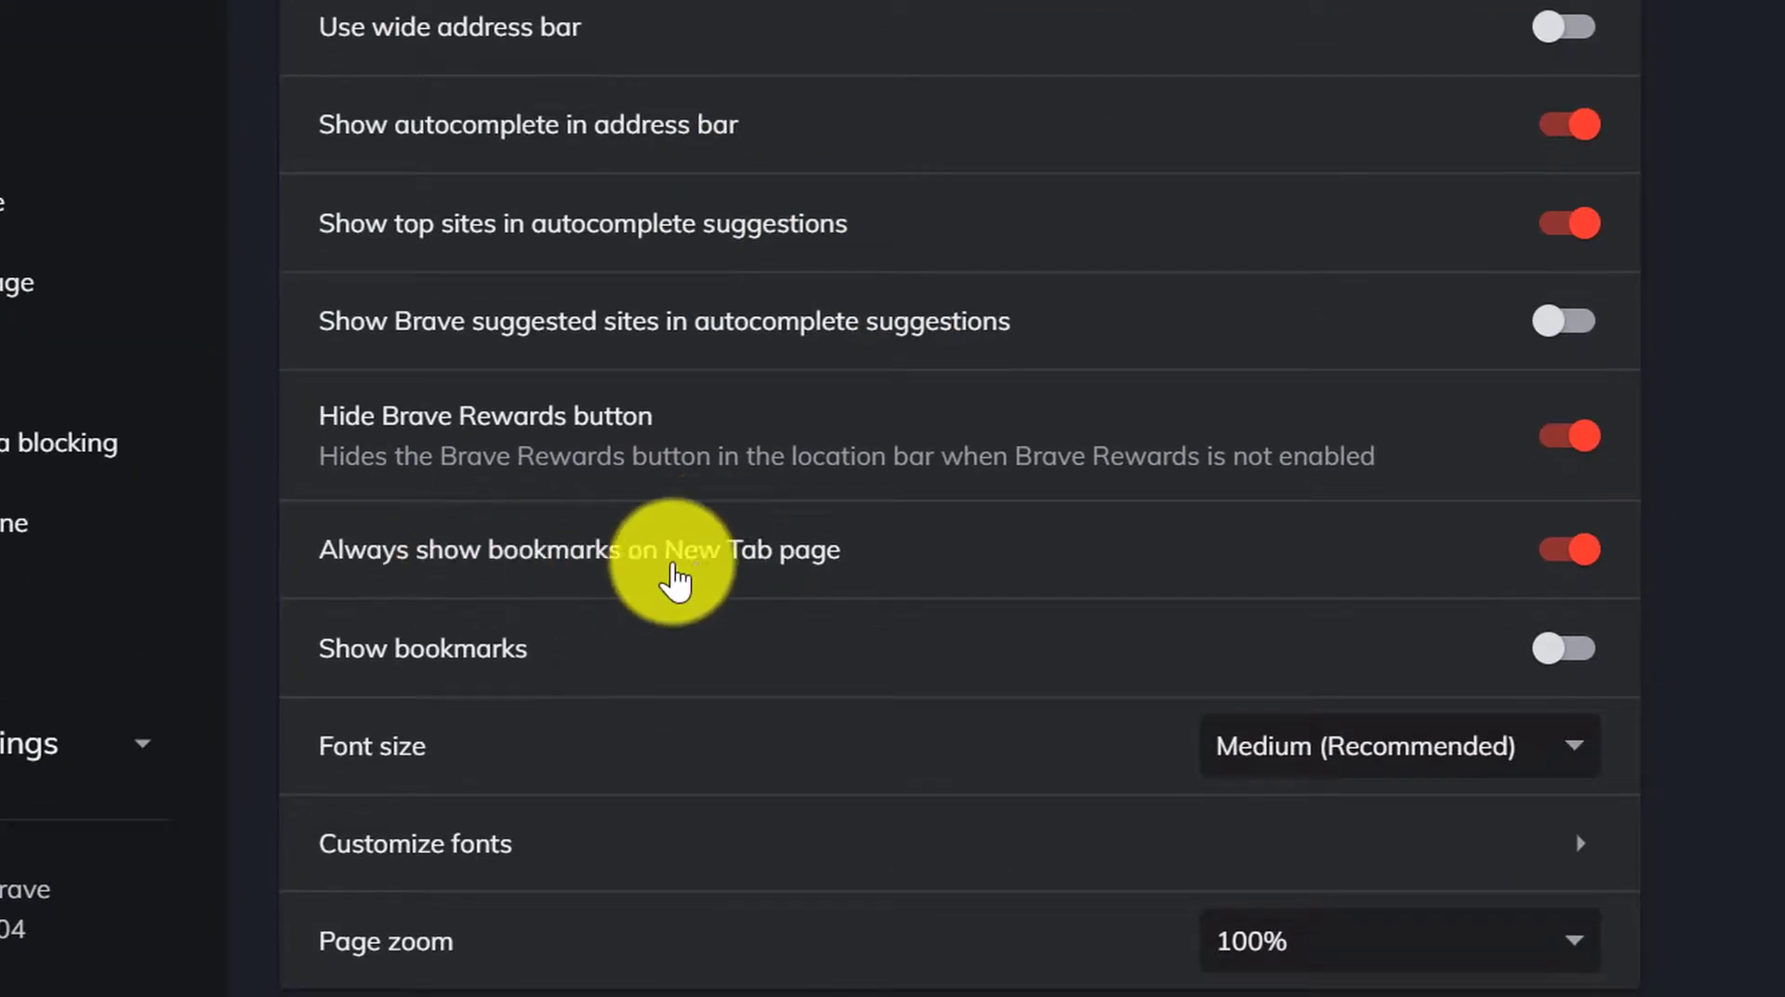
scroll(344, 557, down, 2)
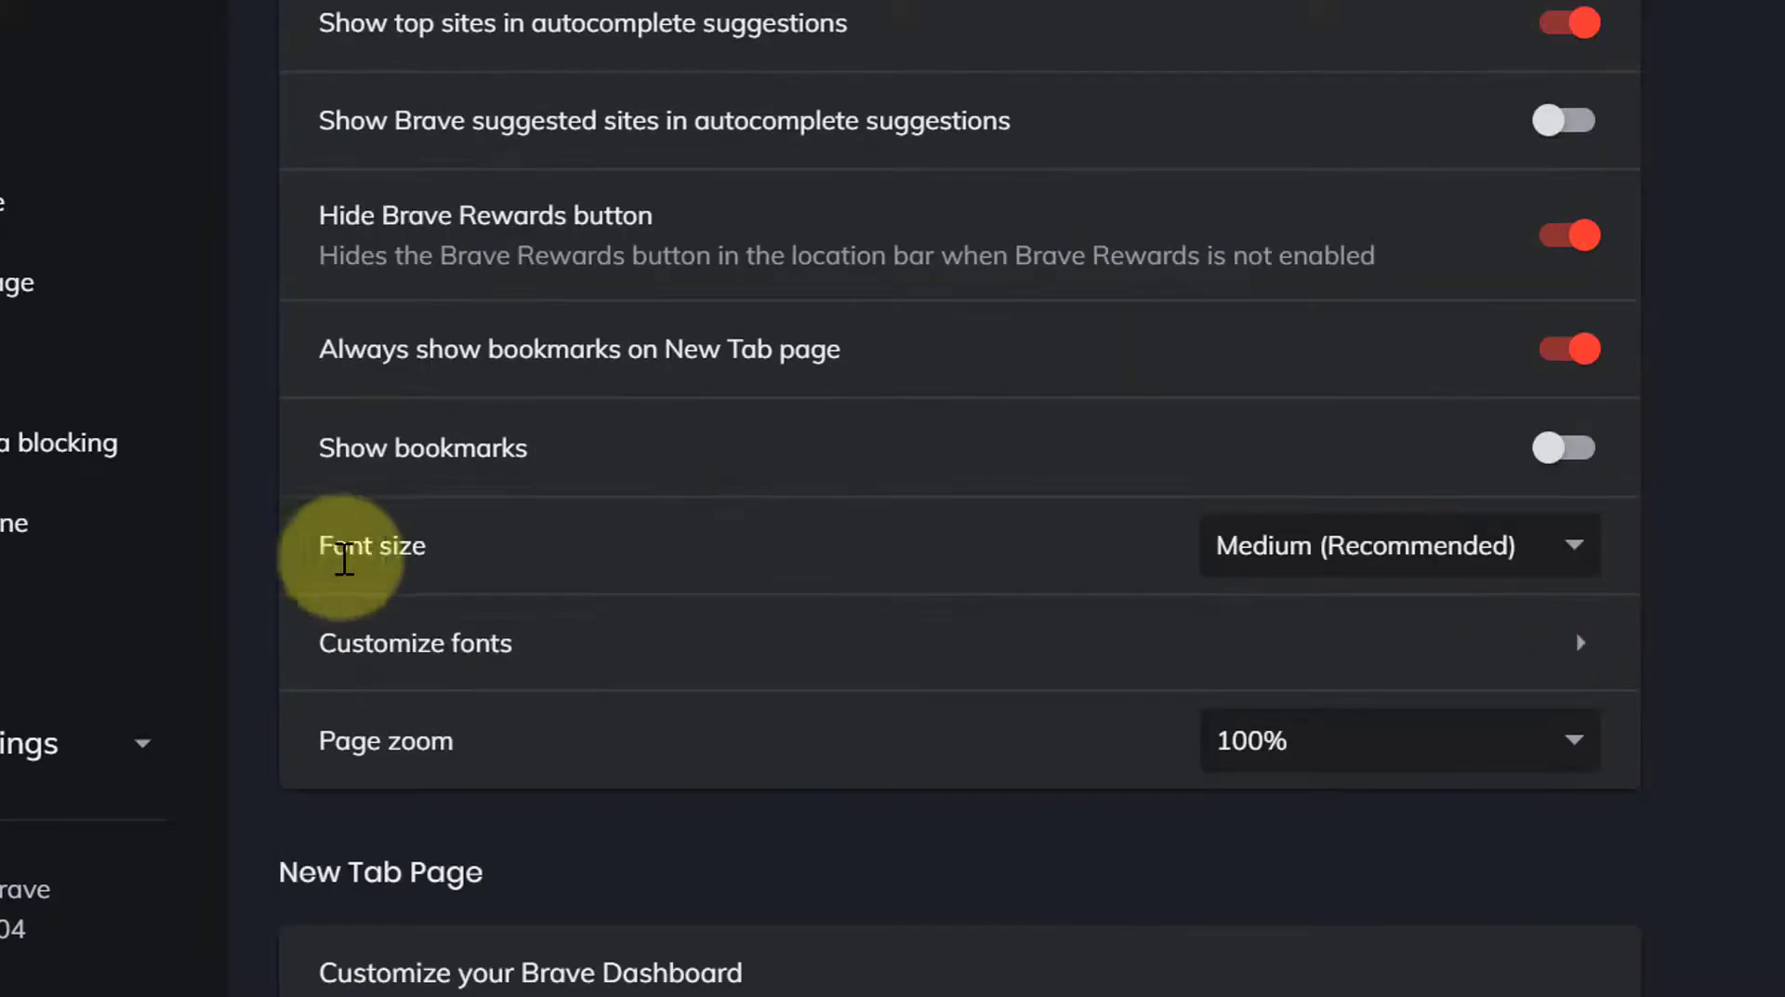
click(1524, 558)
click(1302, 567)
scroll(1055, 627, down, 4)
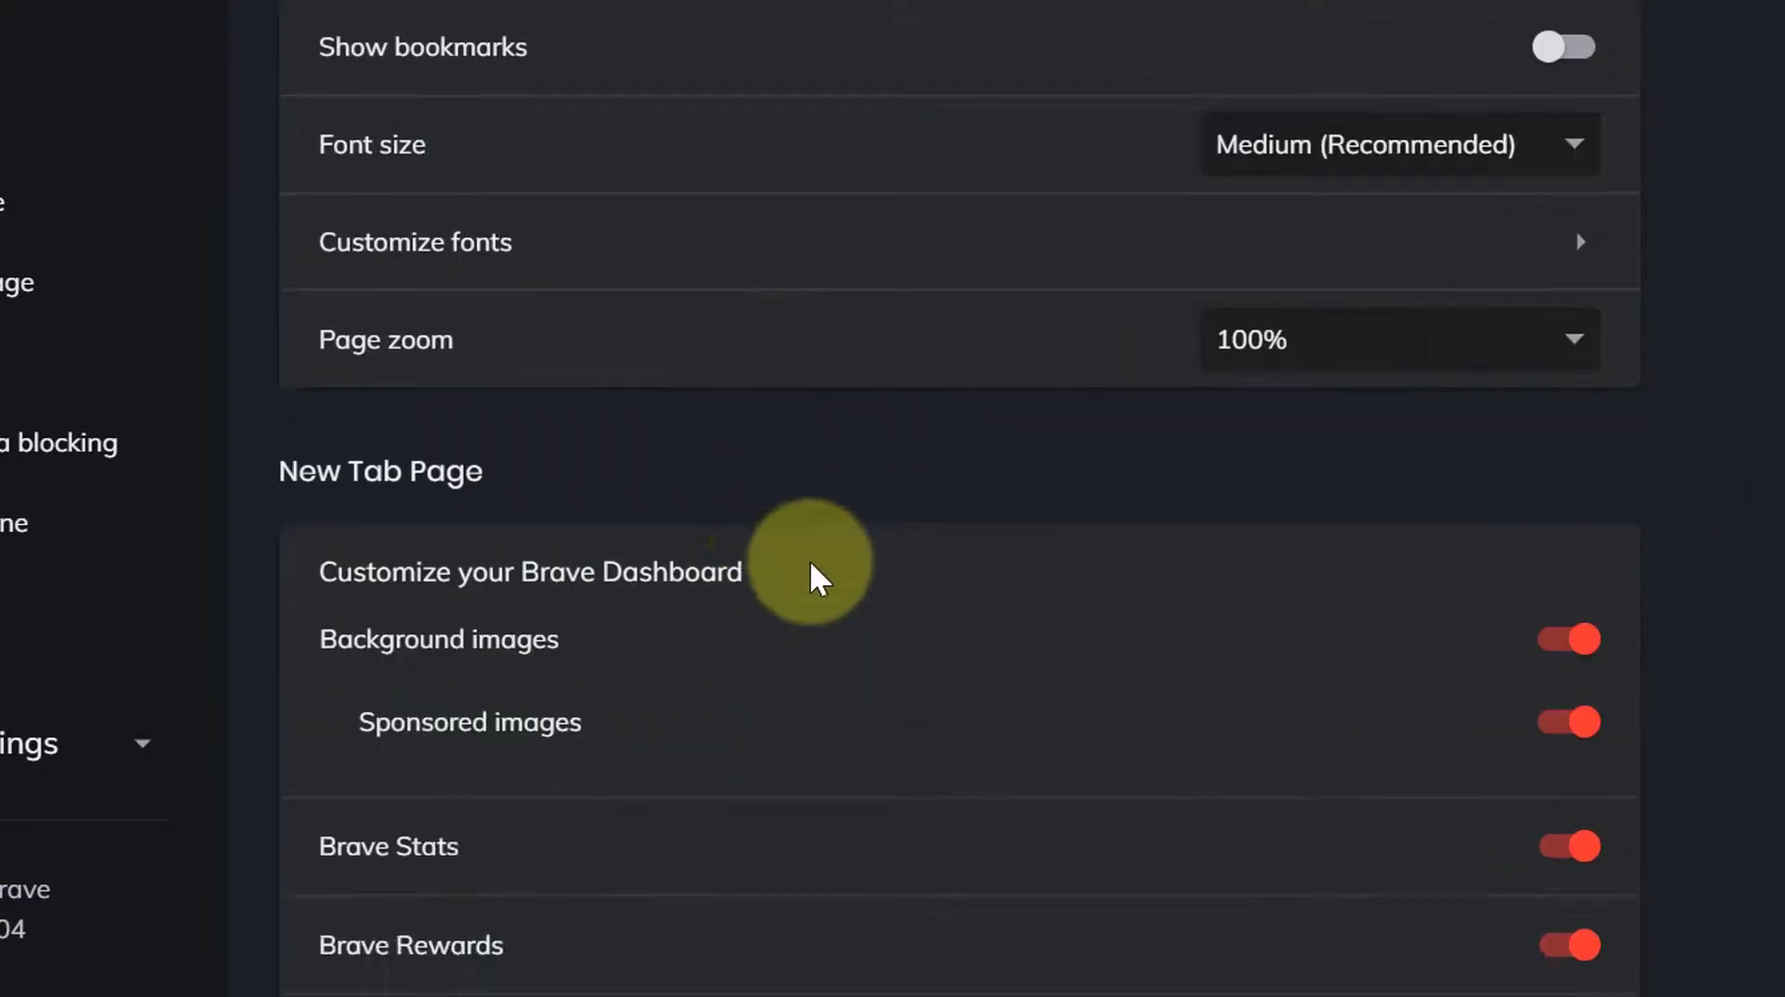
scroll(809, 560, down, 4)
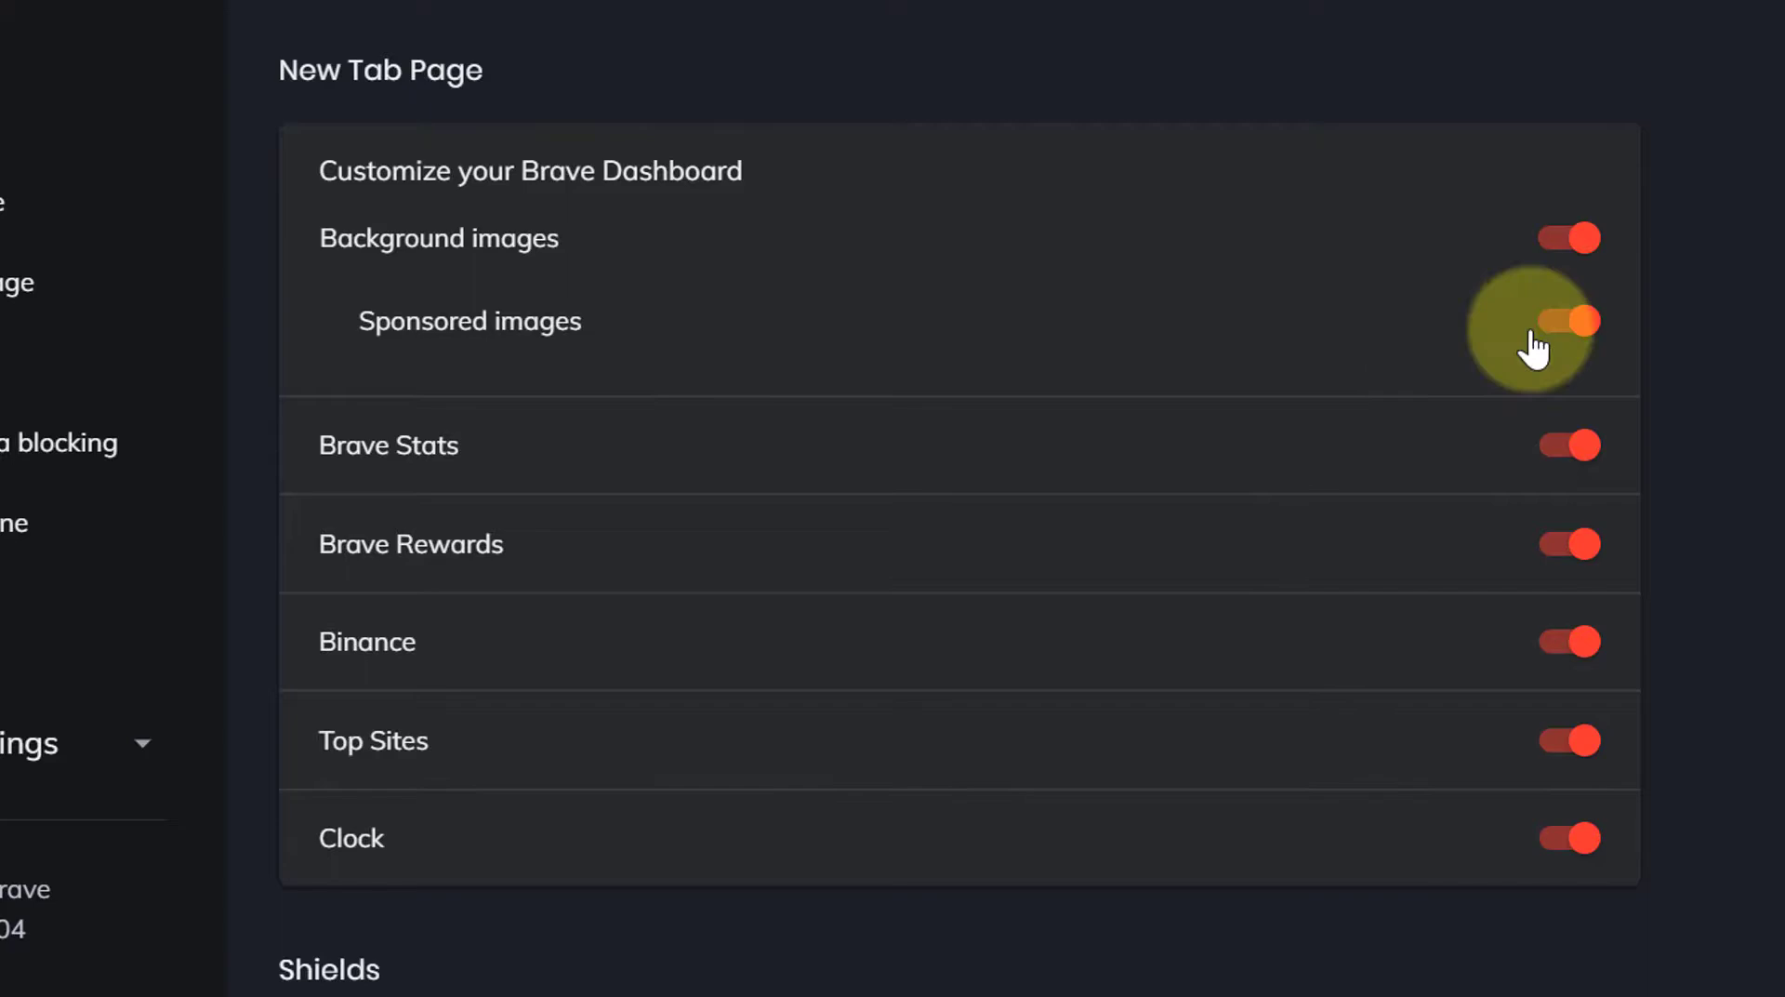
Preview the dashboard in a new tab, then return to the Settings tab
scroll(1482, 398, down, 2)
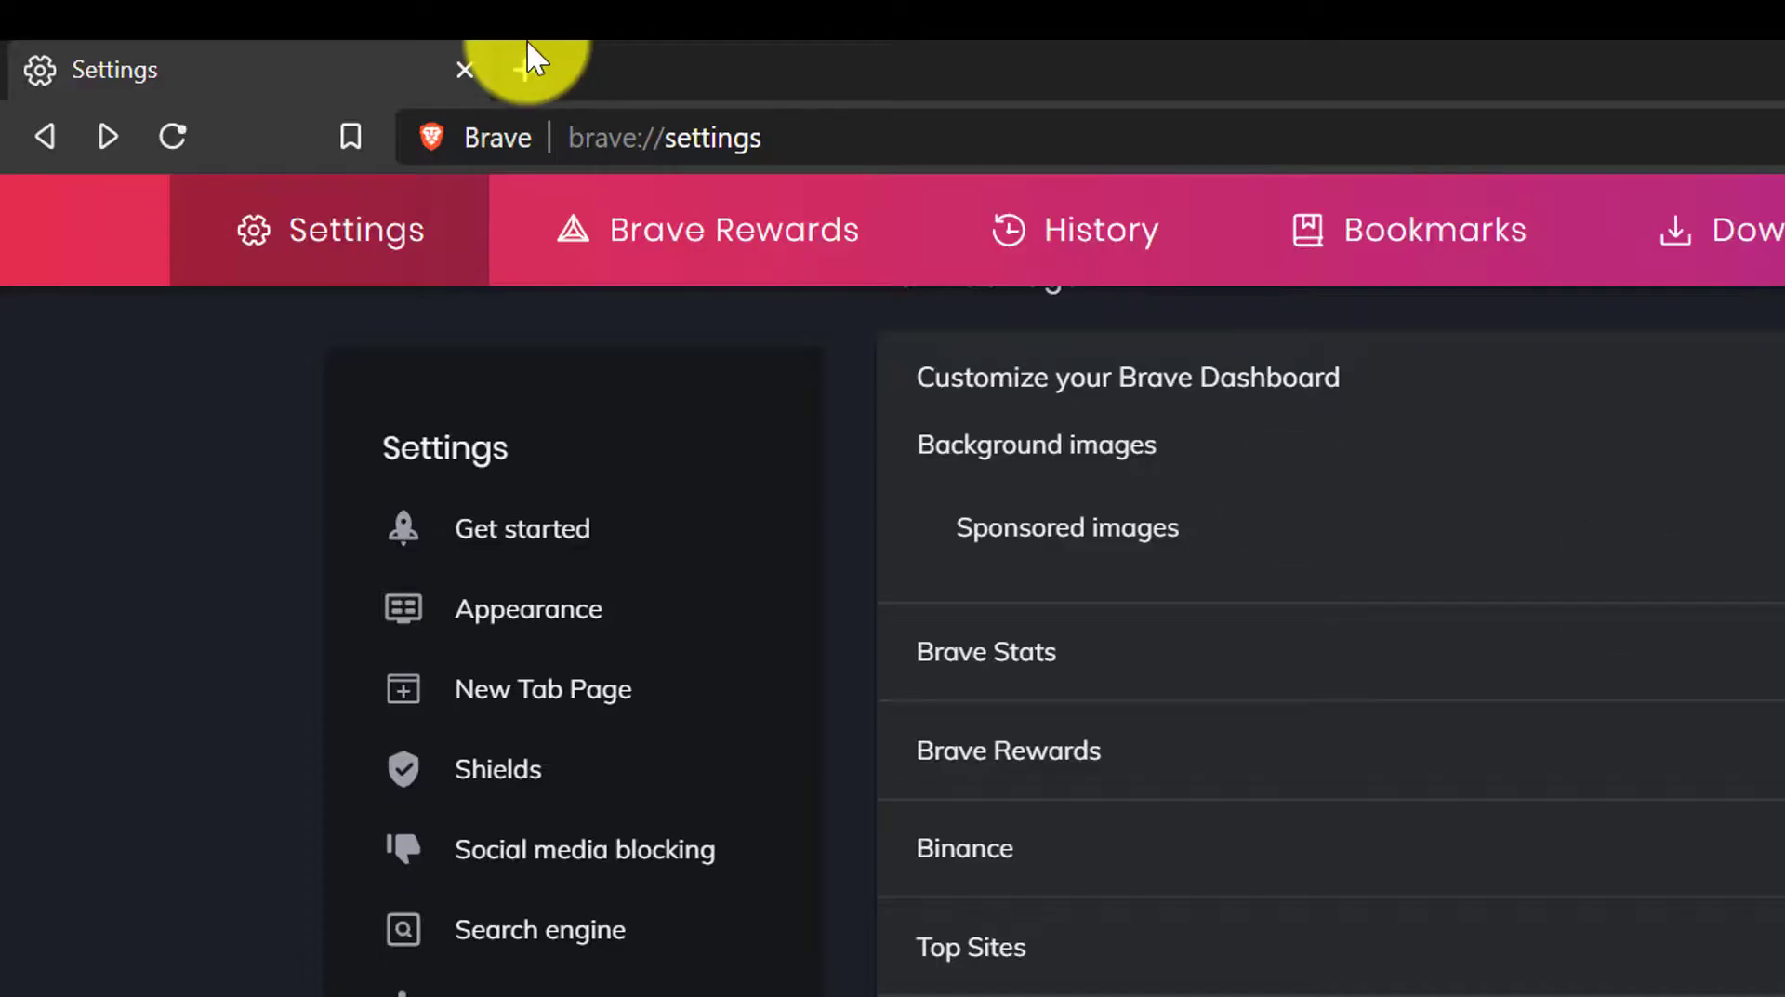
click(526, 58)
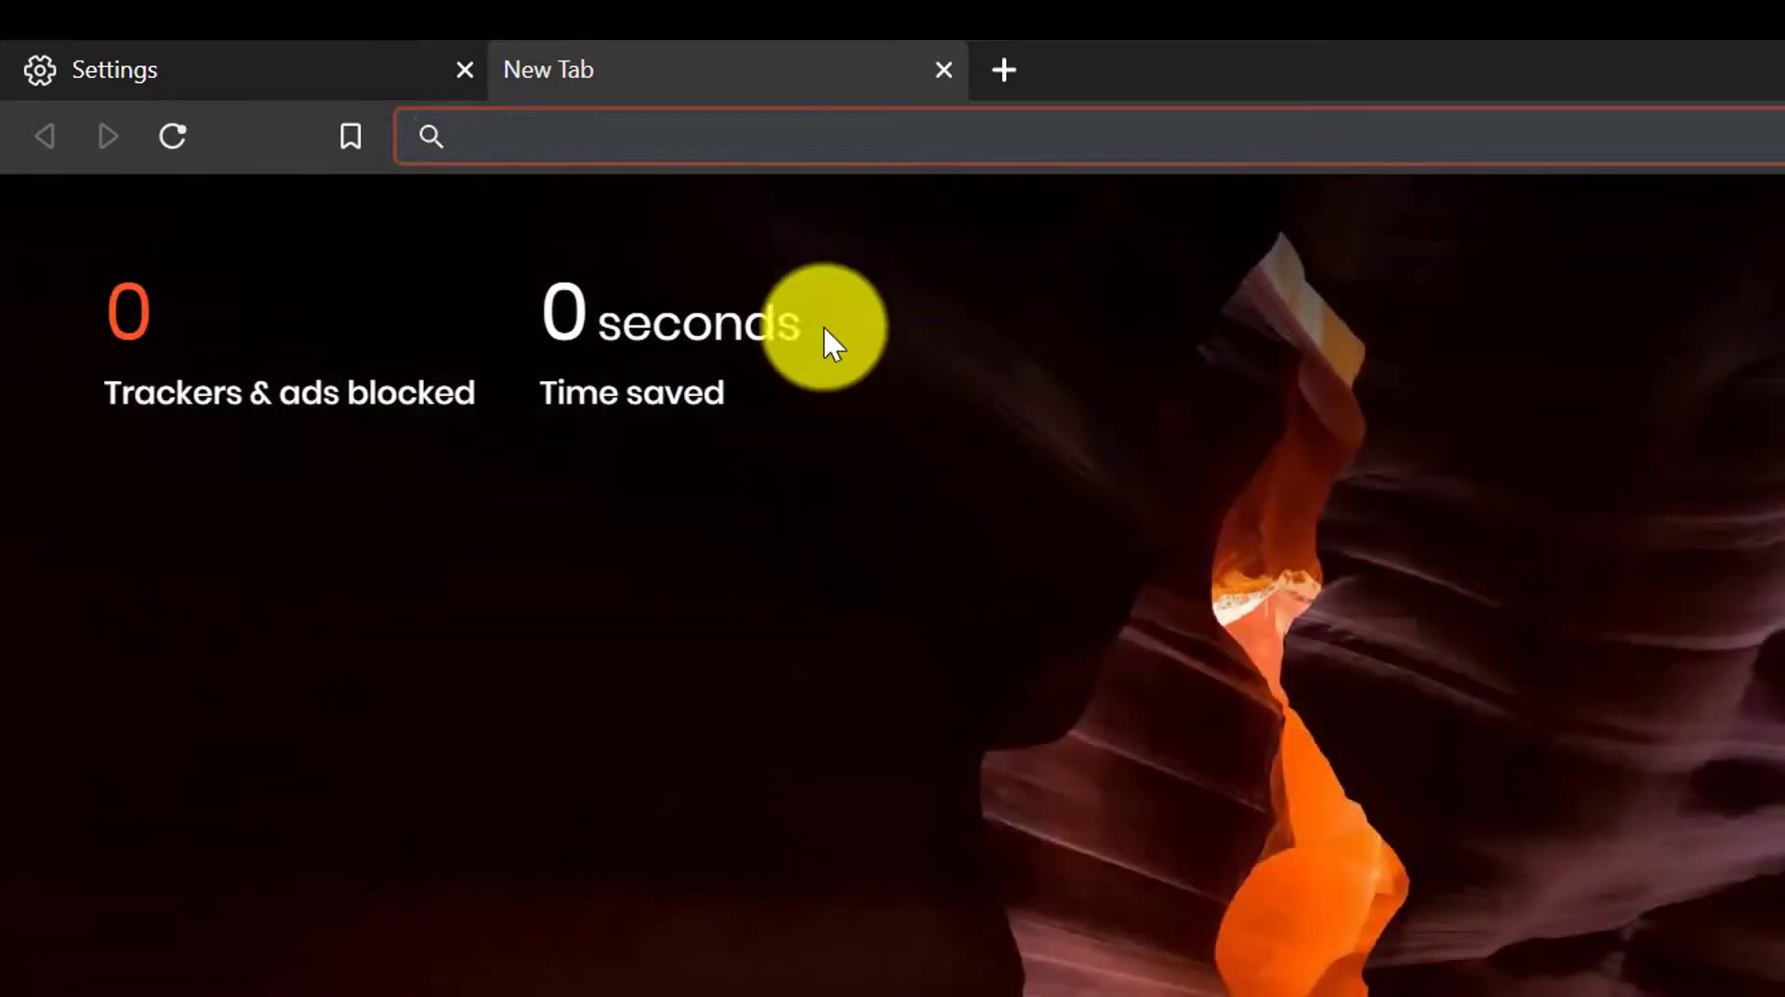
click(247, 58)
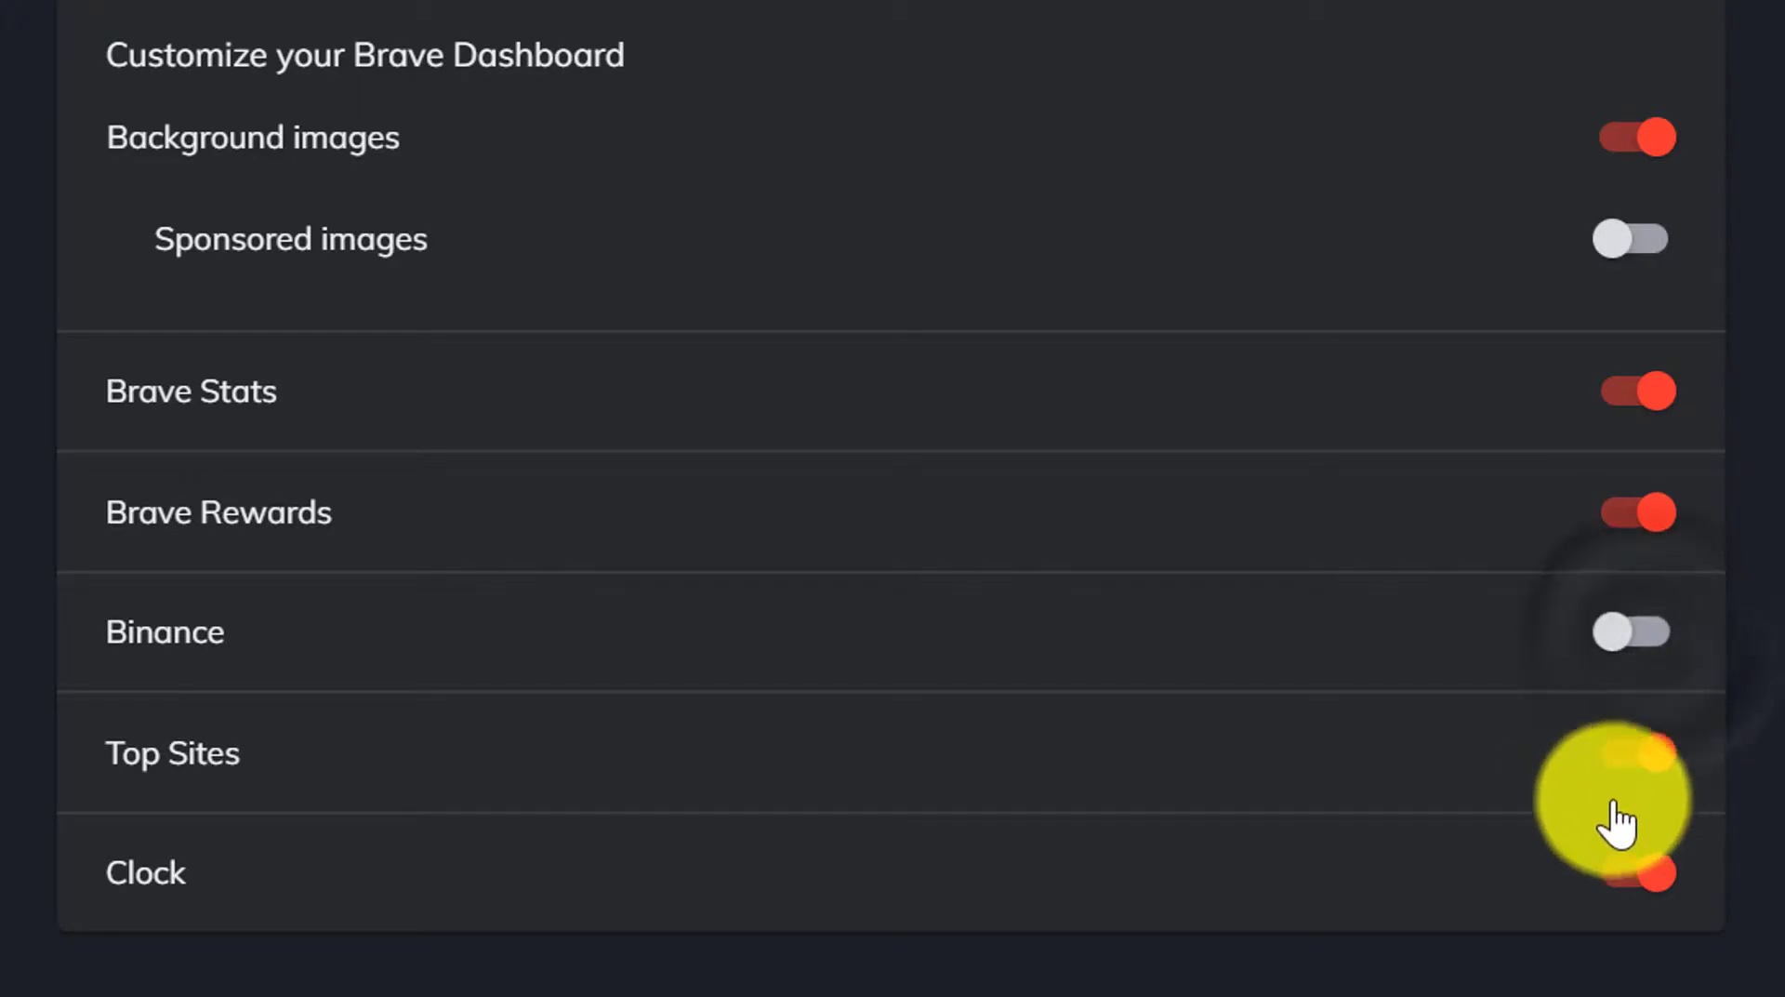
Make Advanced view the default Shields view
scroll(1515, 750, down, 10)
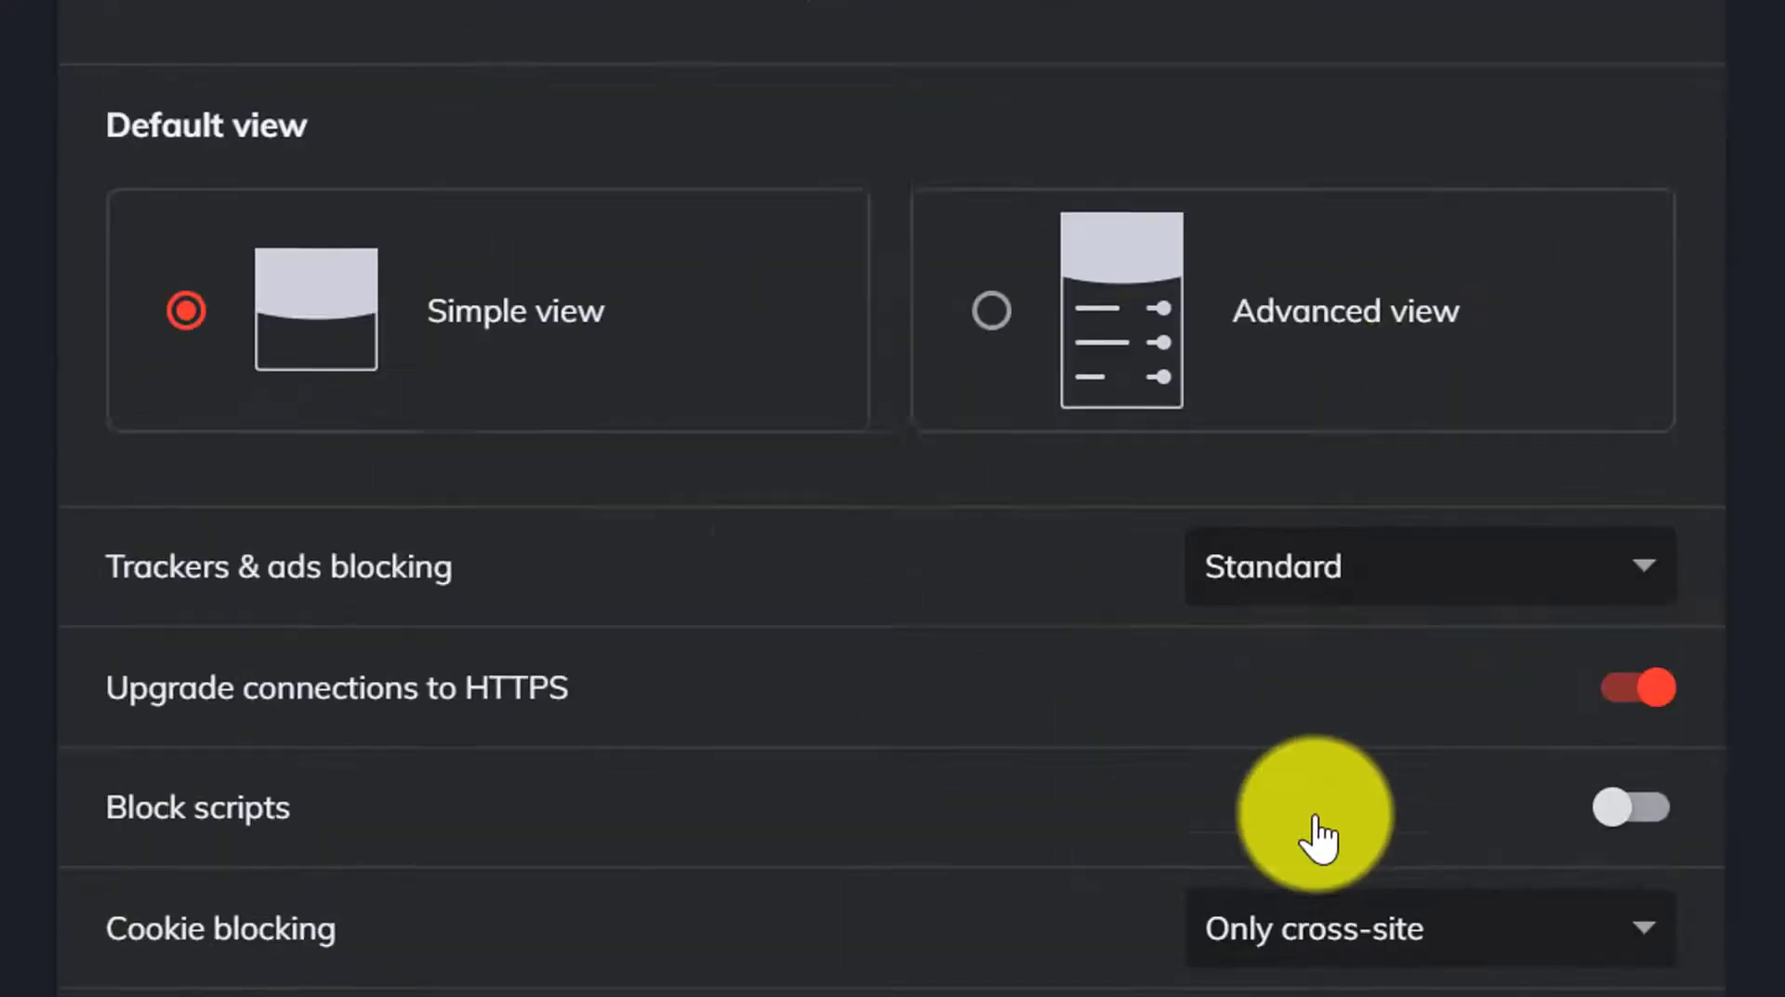
scroll(577, 533, up, 3)
scroll(554, 494, down, 3)
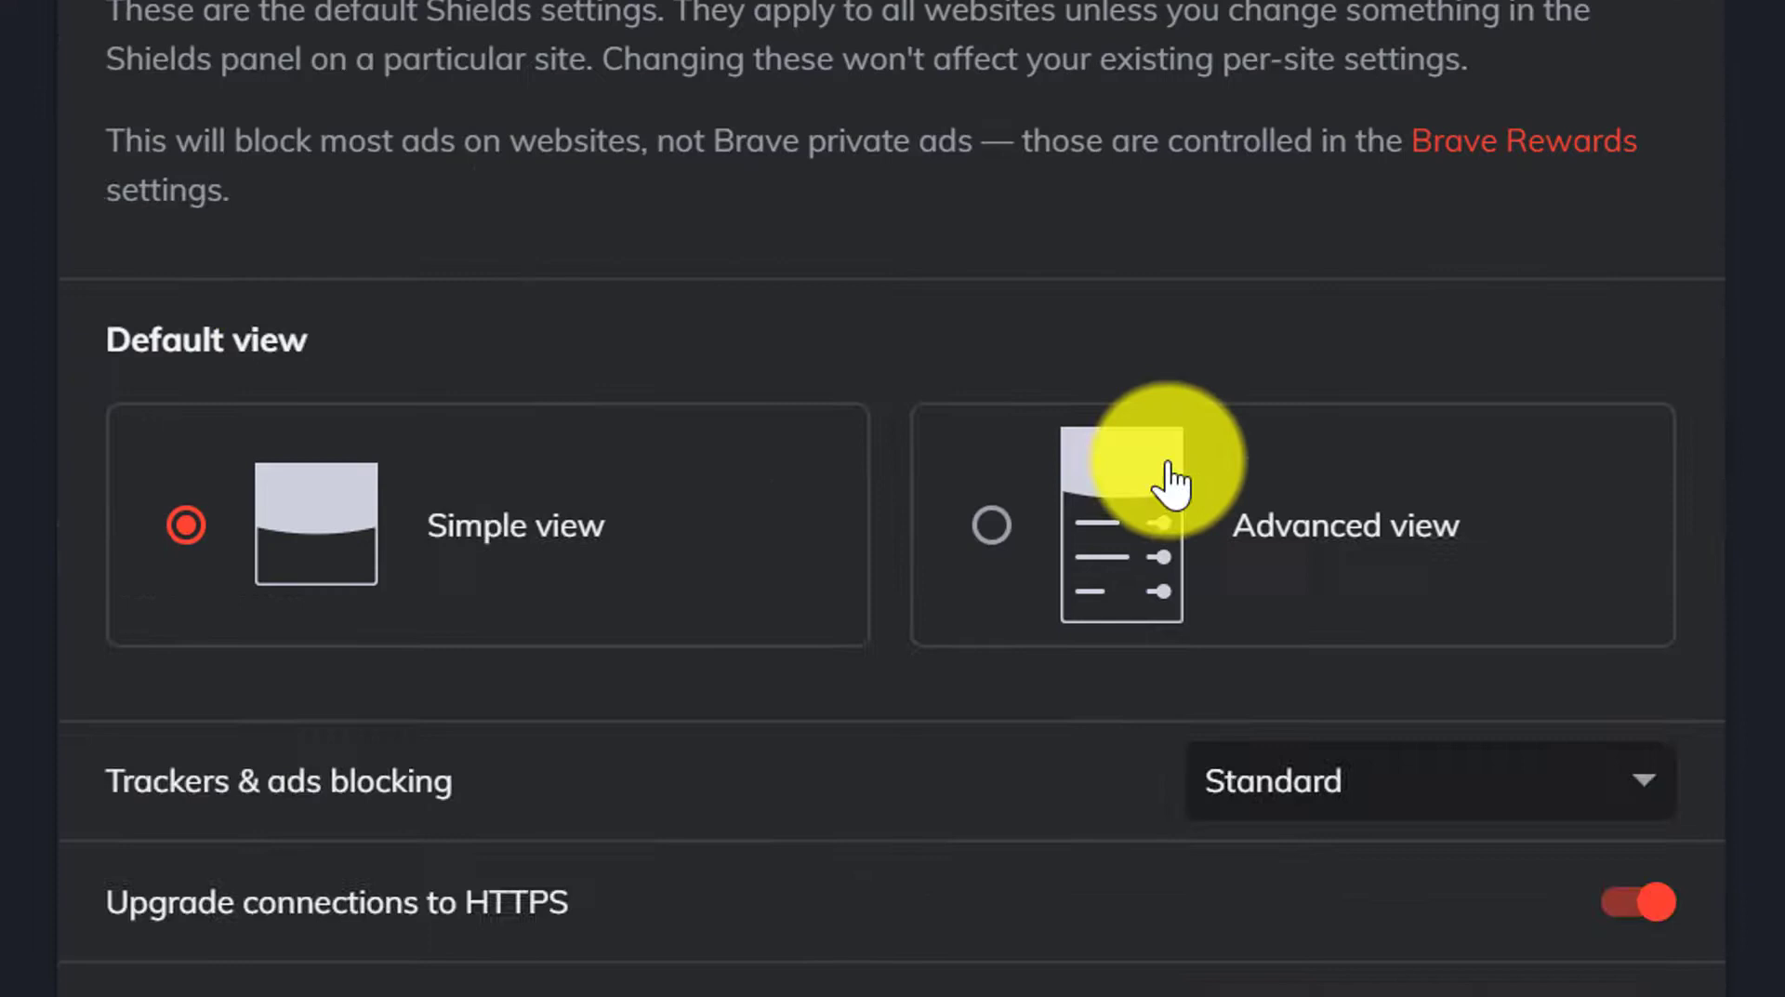
click(991, 525)
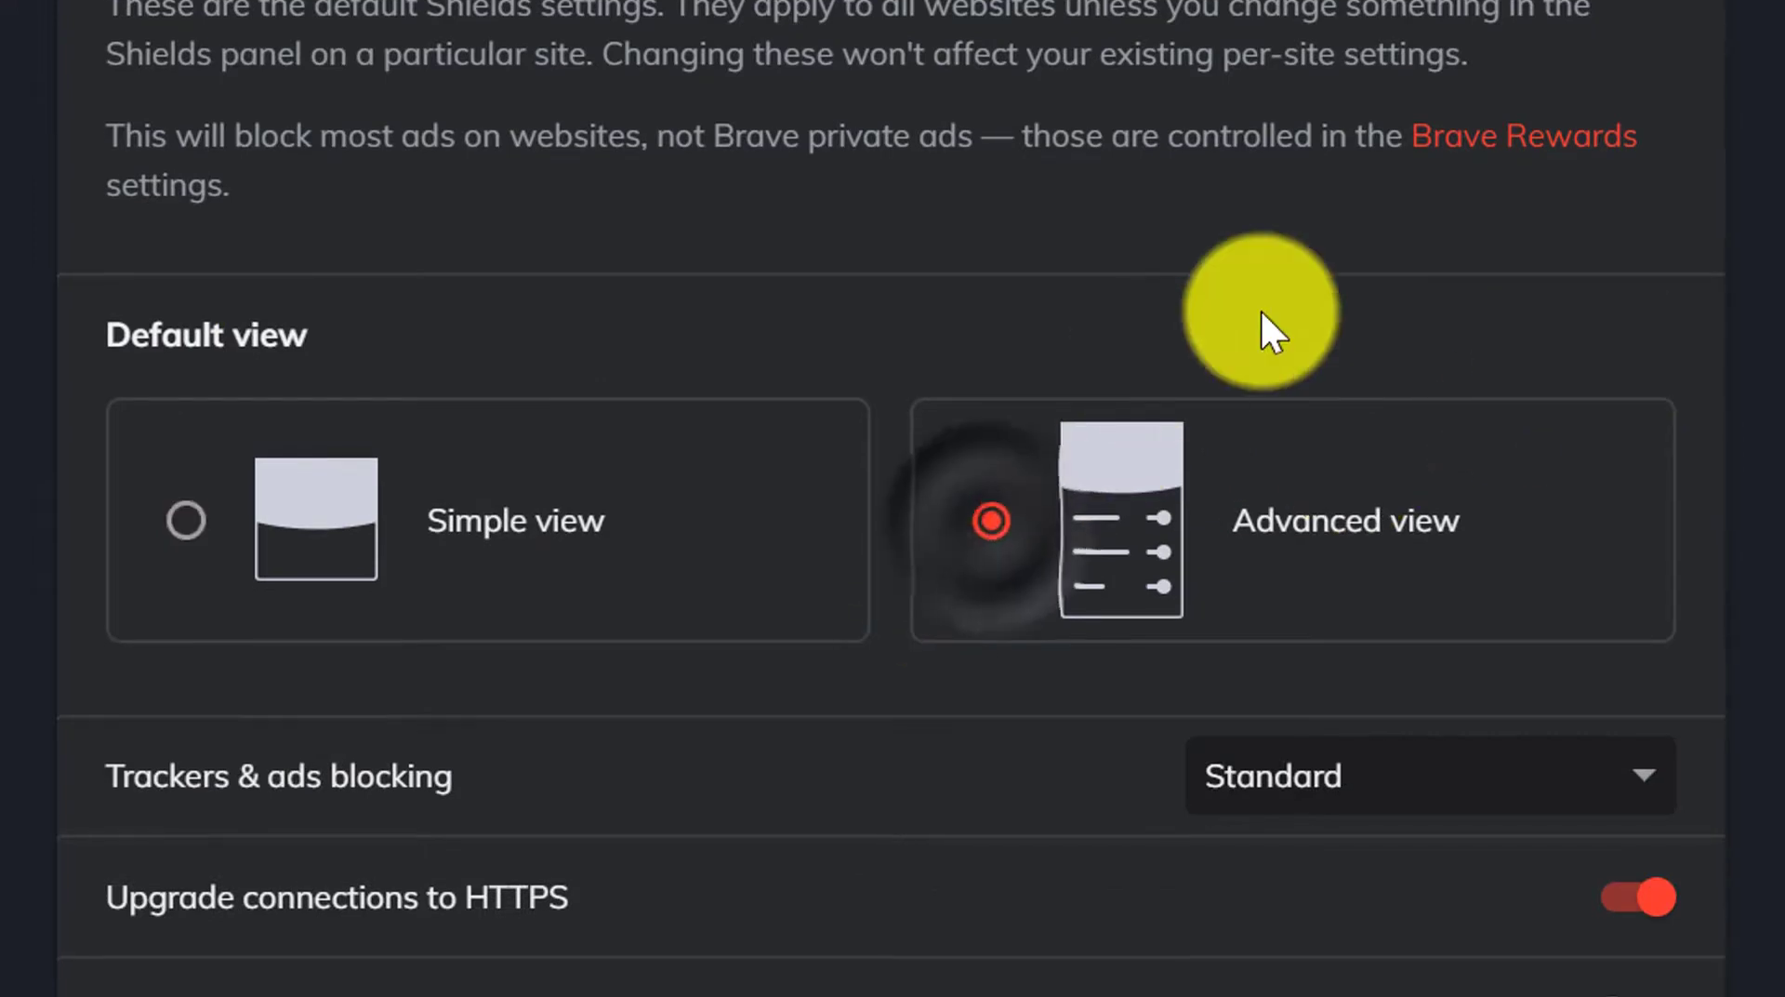
Set trackers & ads to Aggressive, cookies to Only cross-site, and fingerprinting to Strict
scroll(1258, 316, down, 3)
scroll(1243, 51, down, 3)
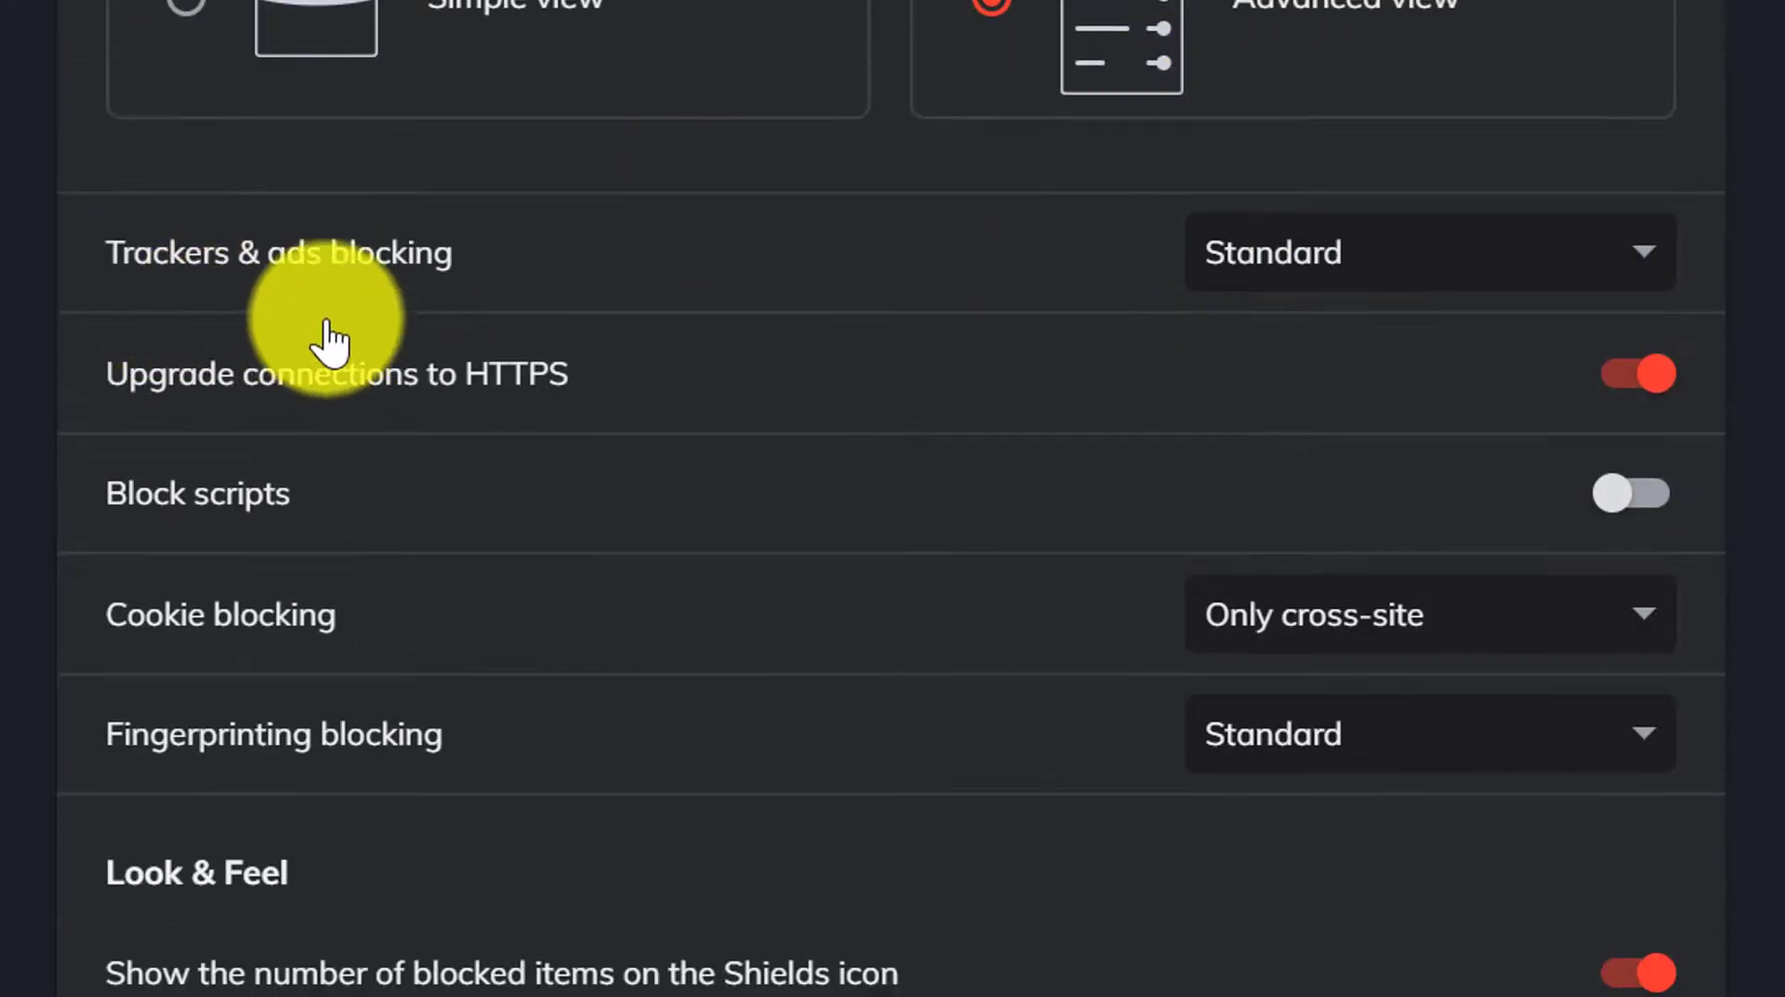
click(1439, 270)
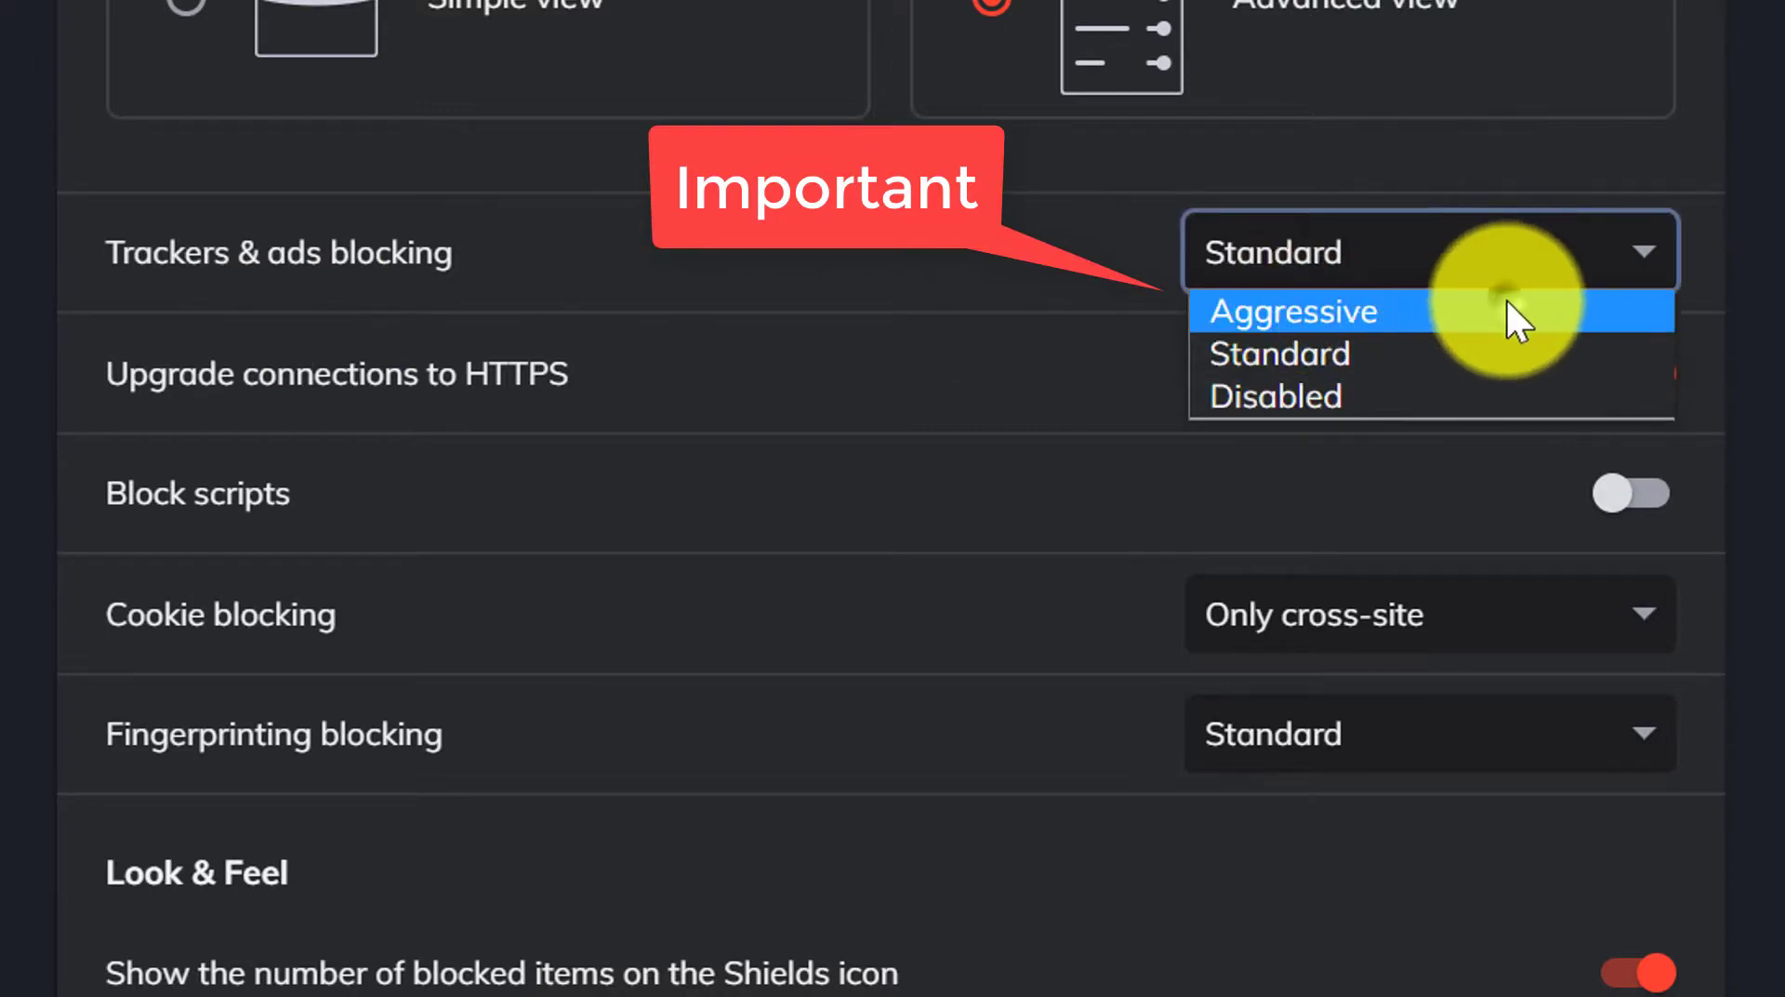
click(1507, 299)
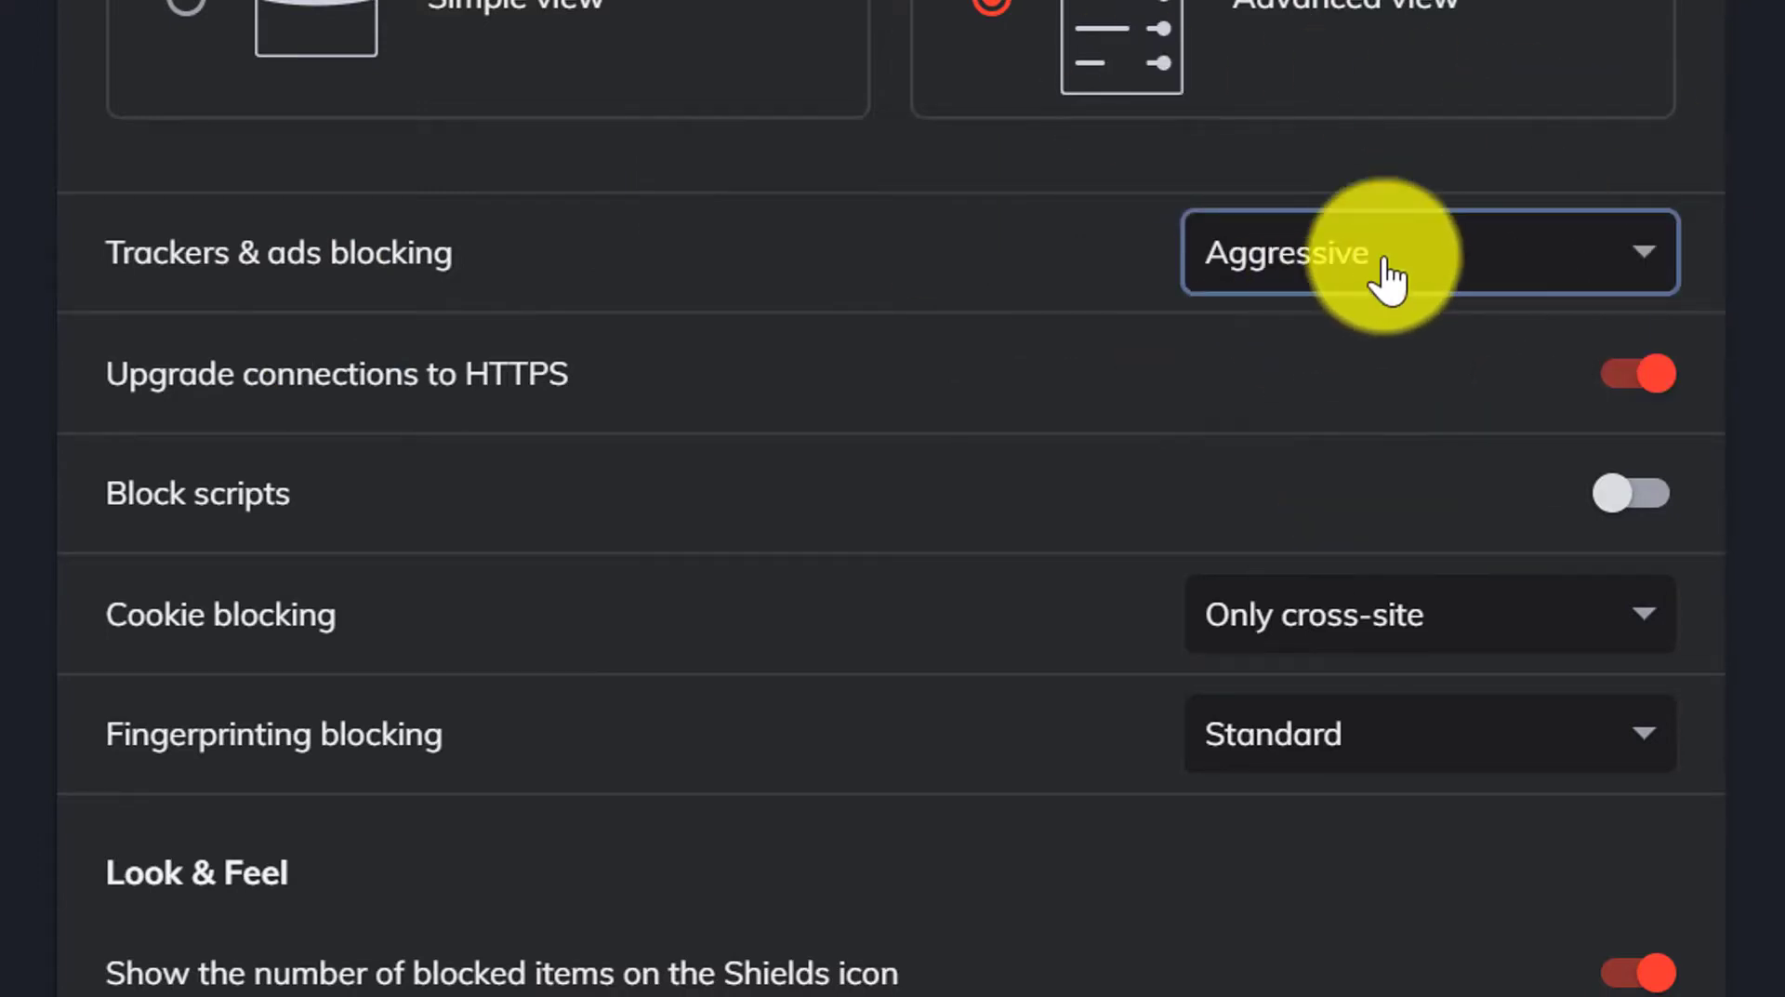
scroll(1766, 330, down, 2)
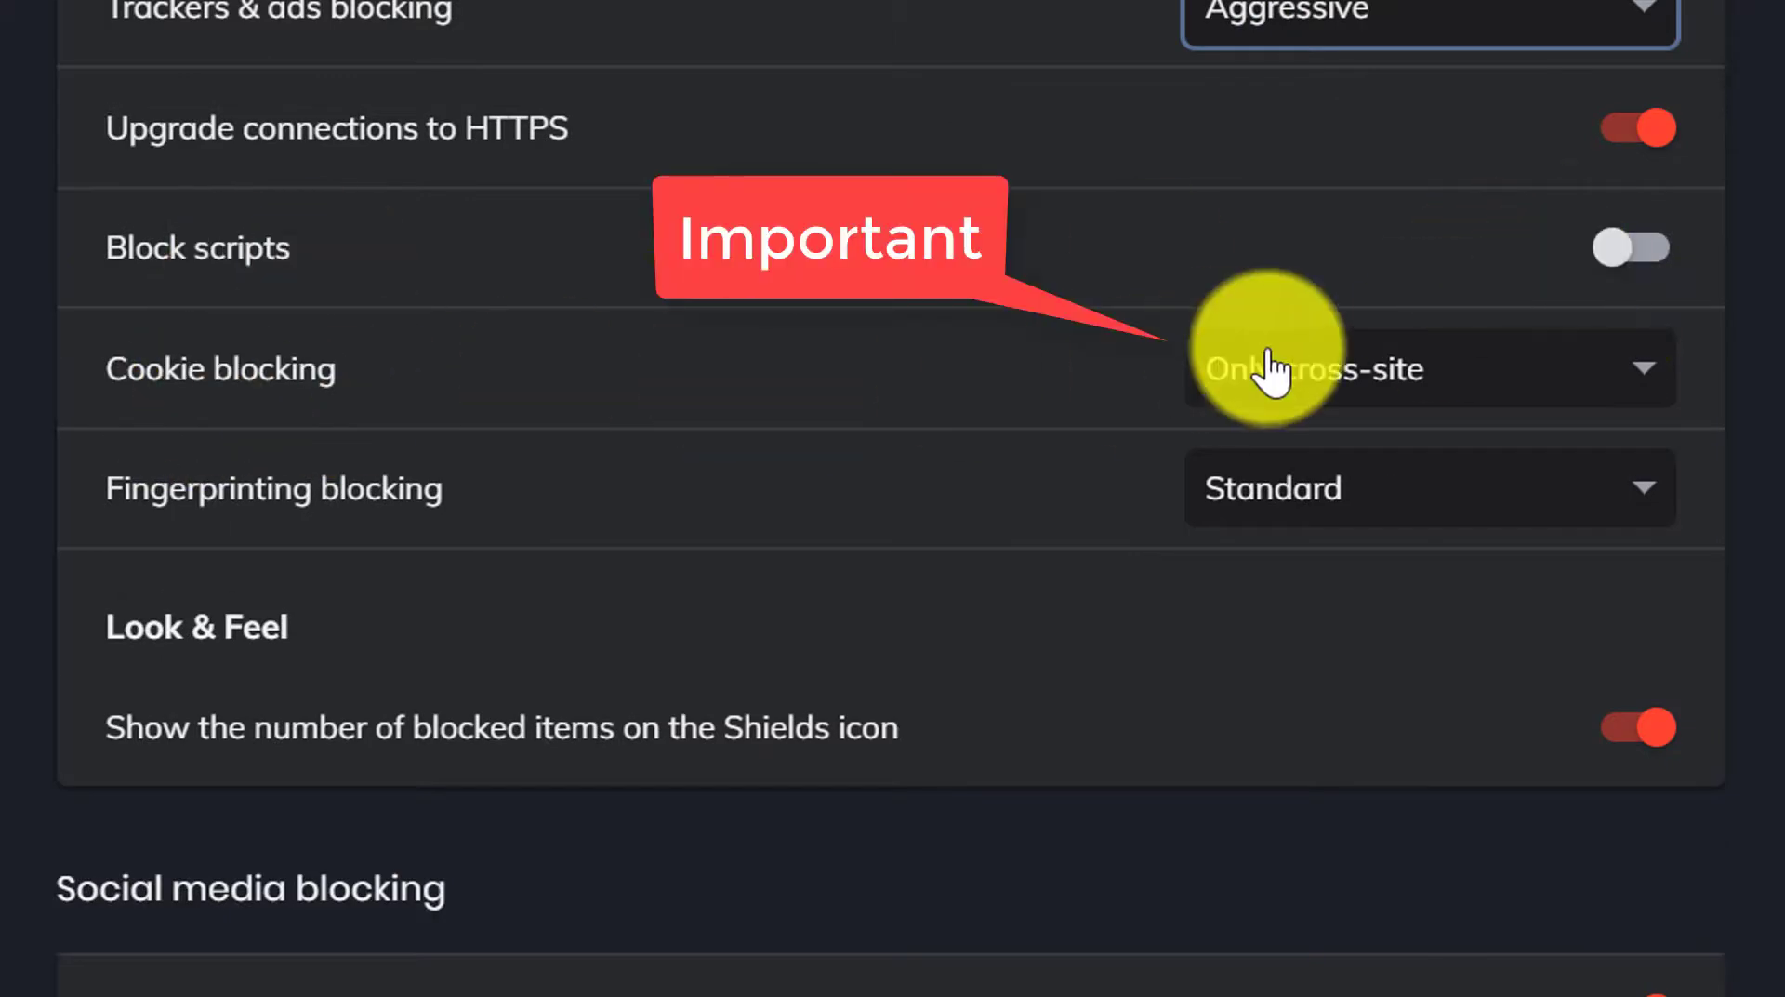
click(1271, 369)
click(1273, 478)
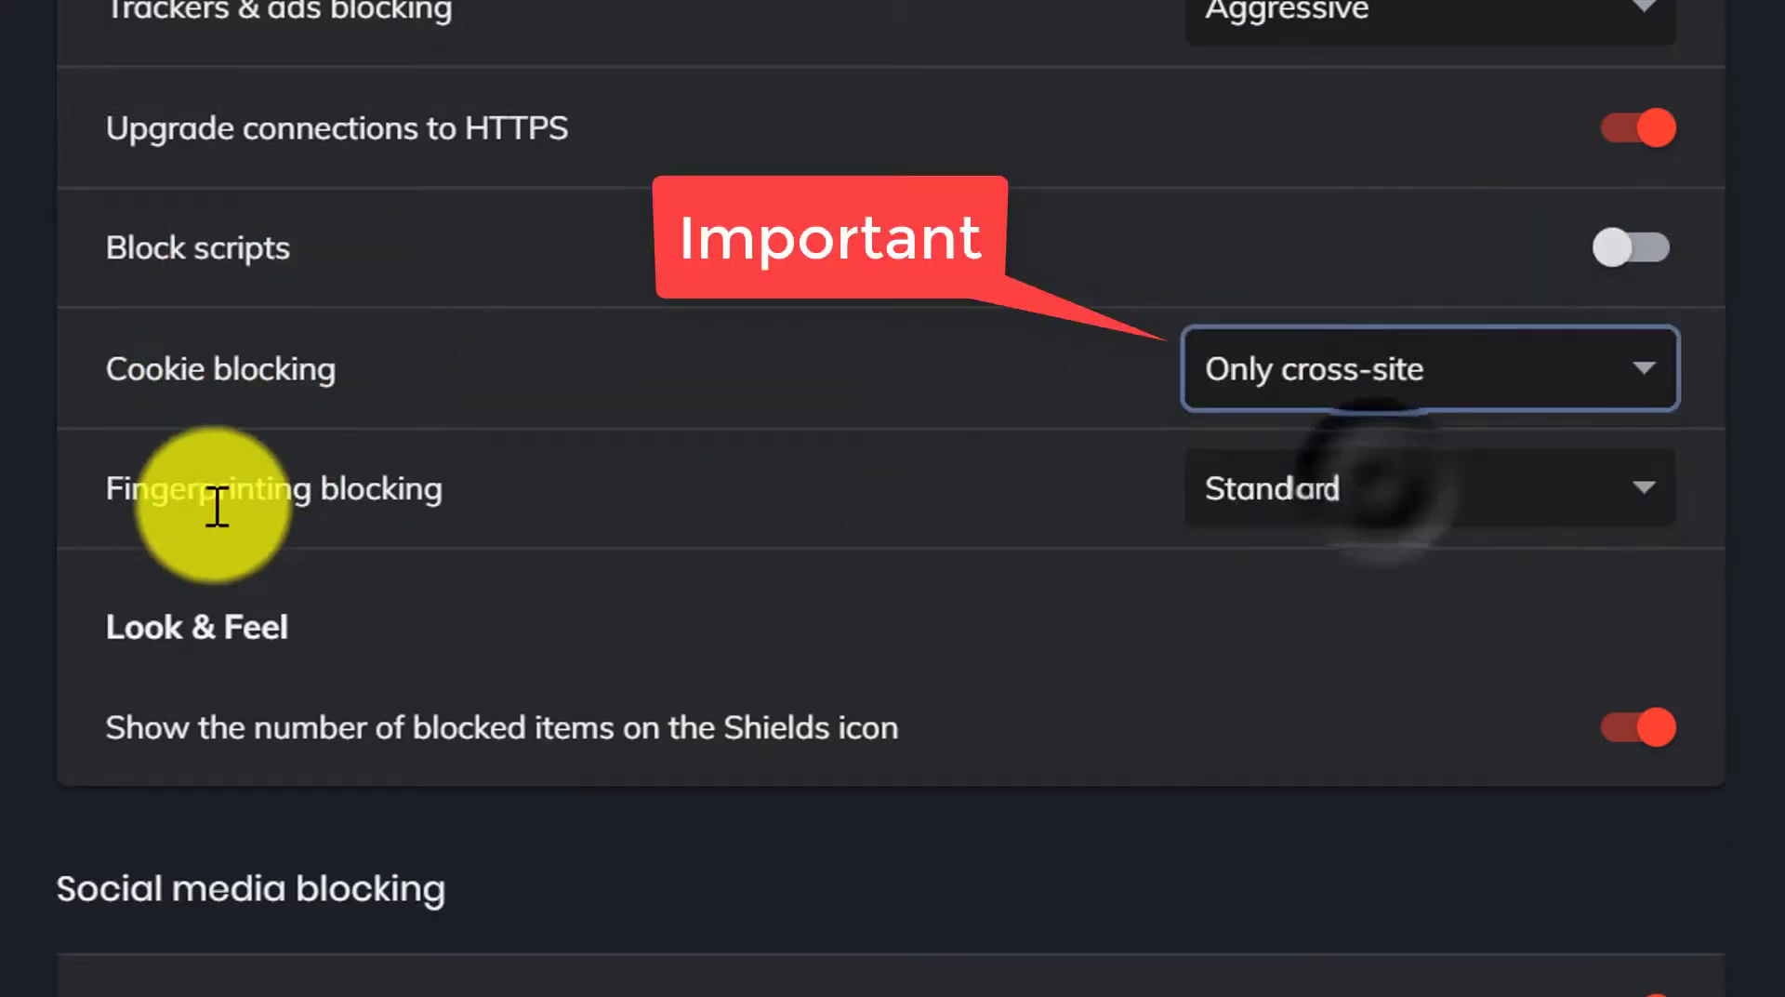
click(1328, 511)
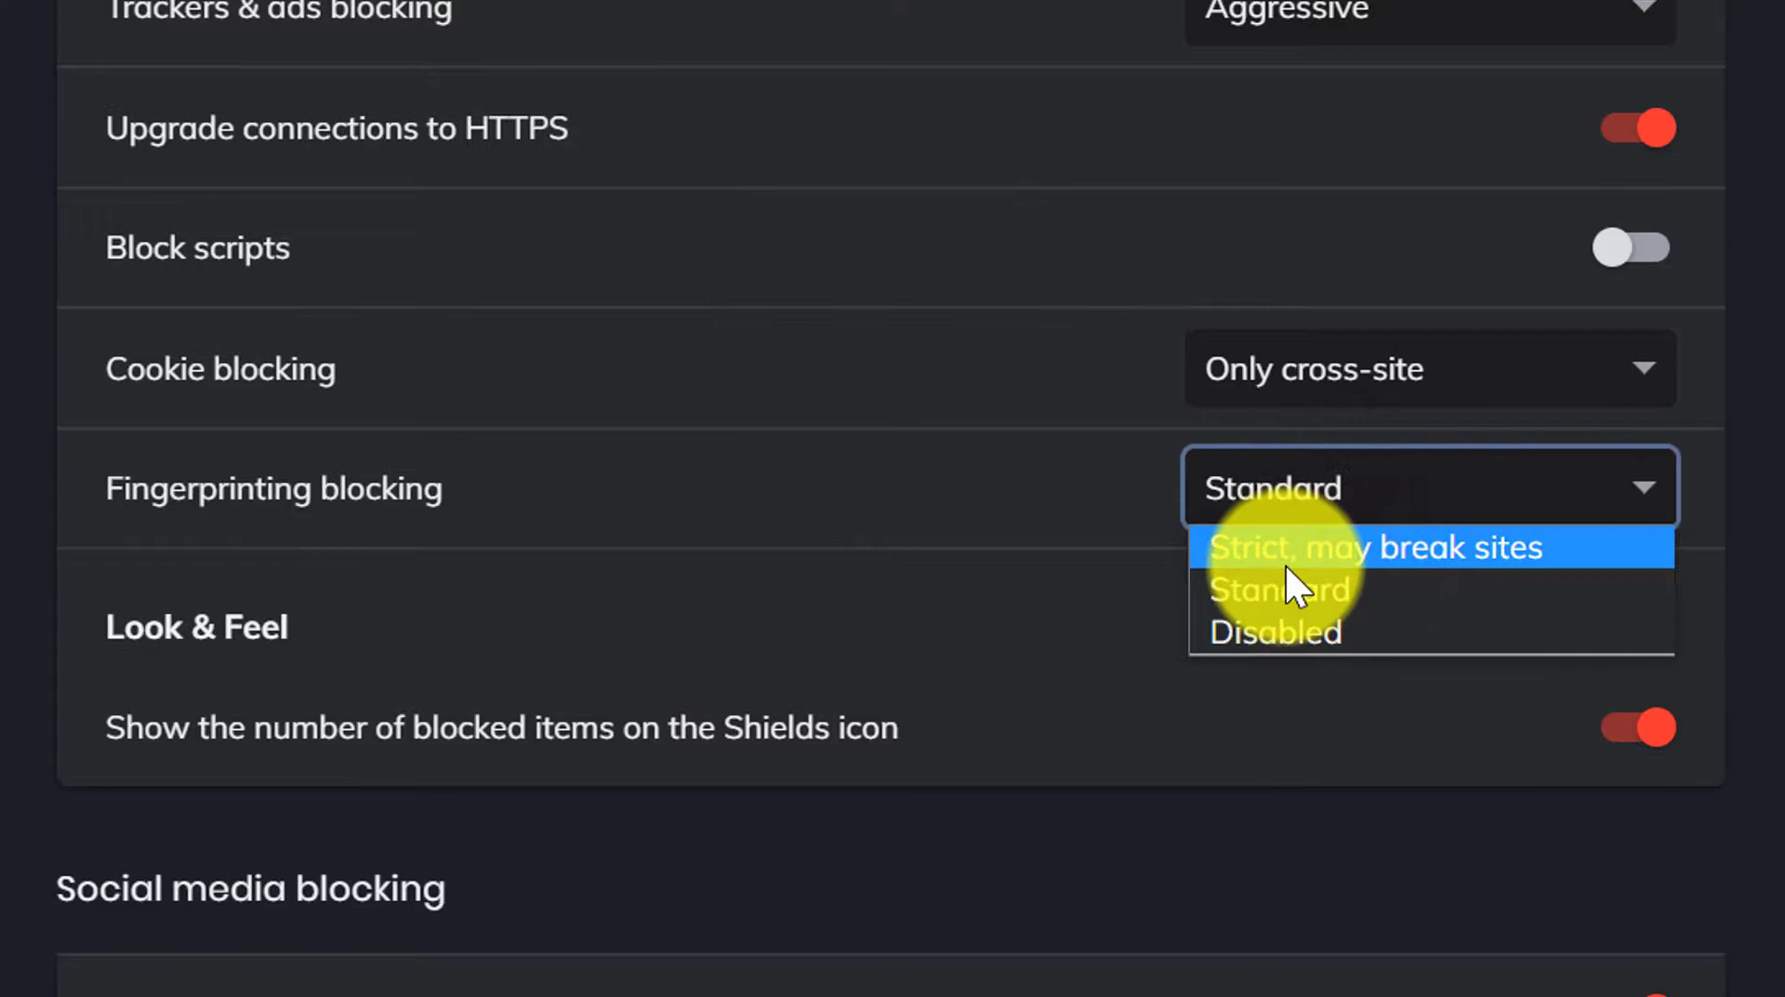
click(1311, 552)
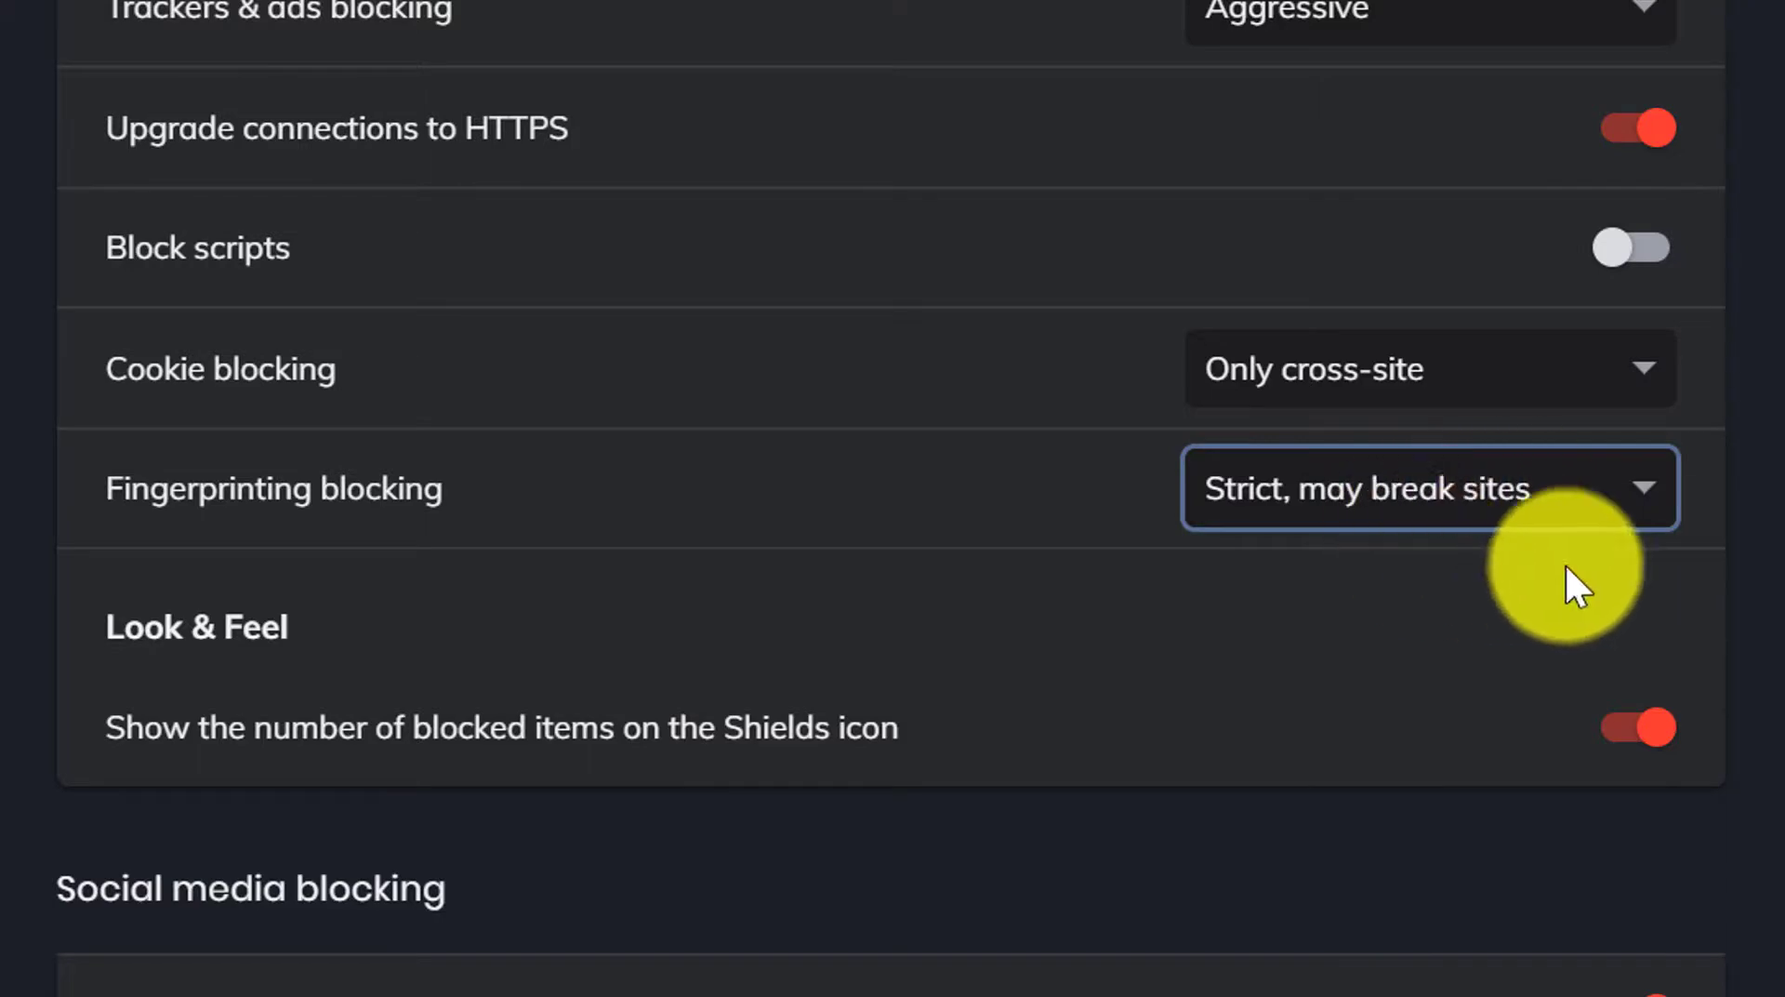
Switch off the Google login, Facebook, and Twitter embedded tweets social media toggles
scroll(558, 307, down, 5)
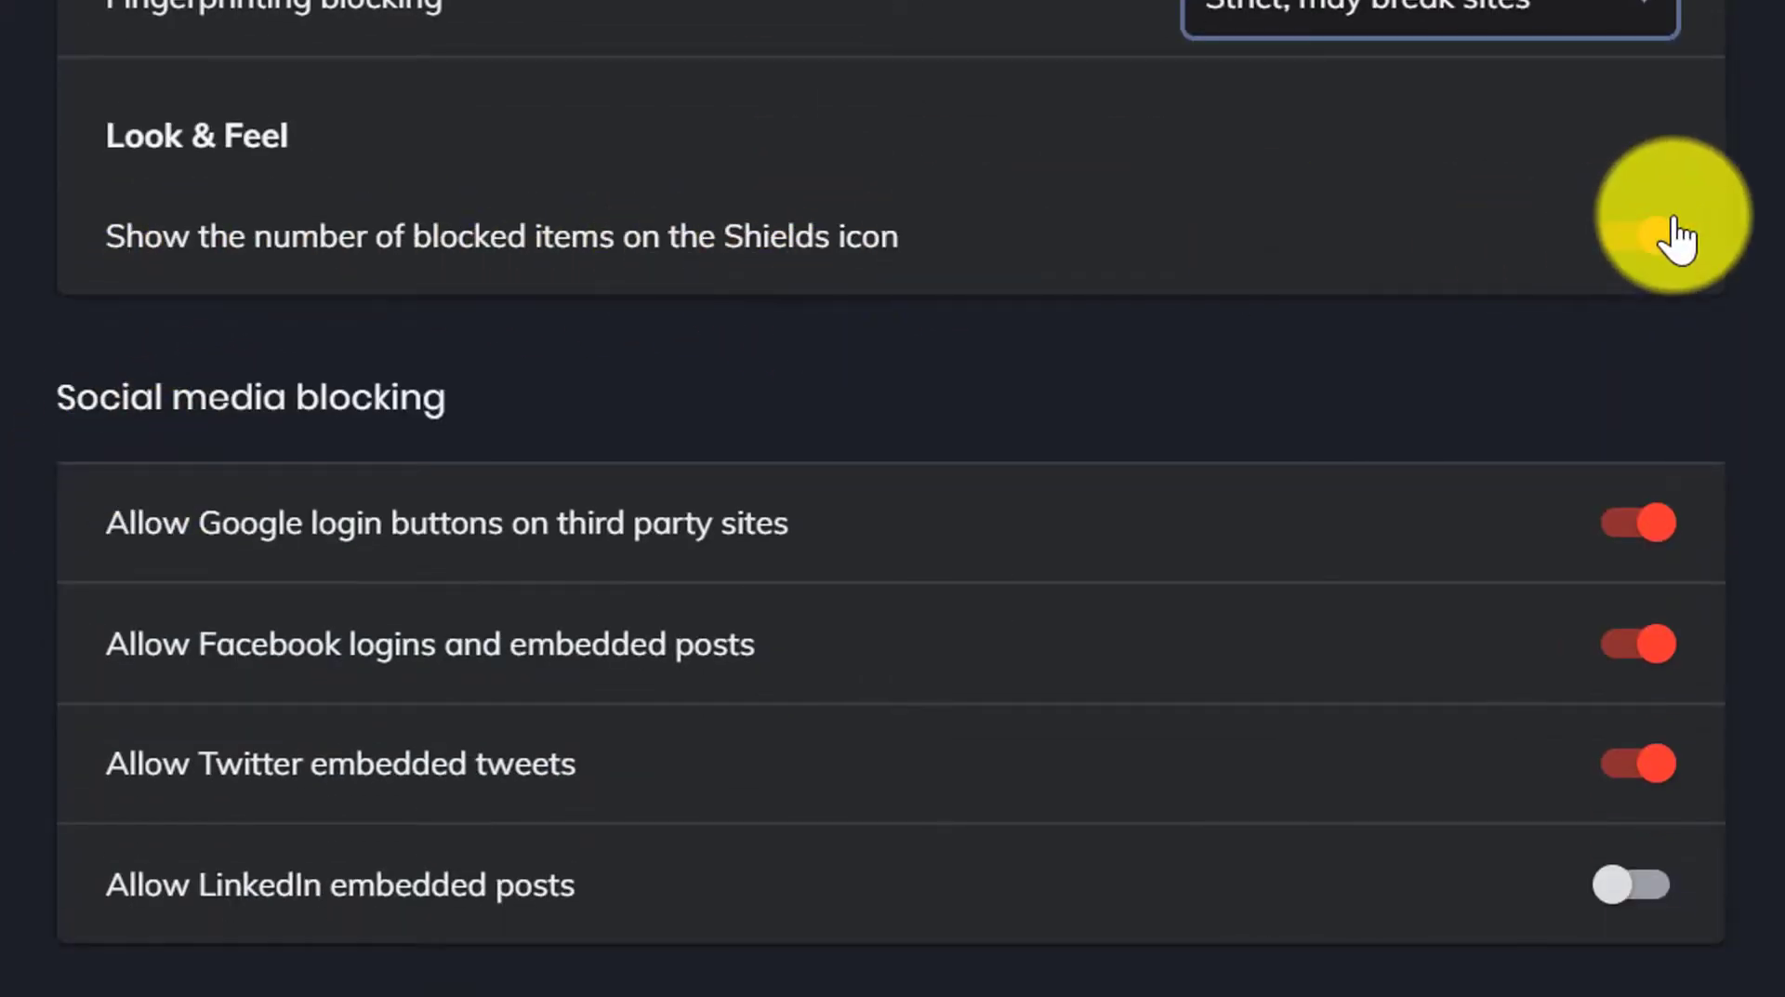
scroll(1187, 392, down, 2)
scroll(1186, 392, down, 1)
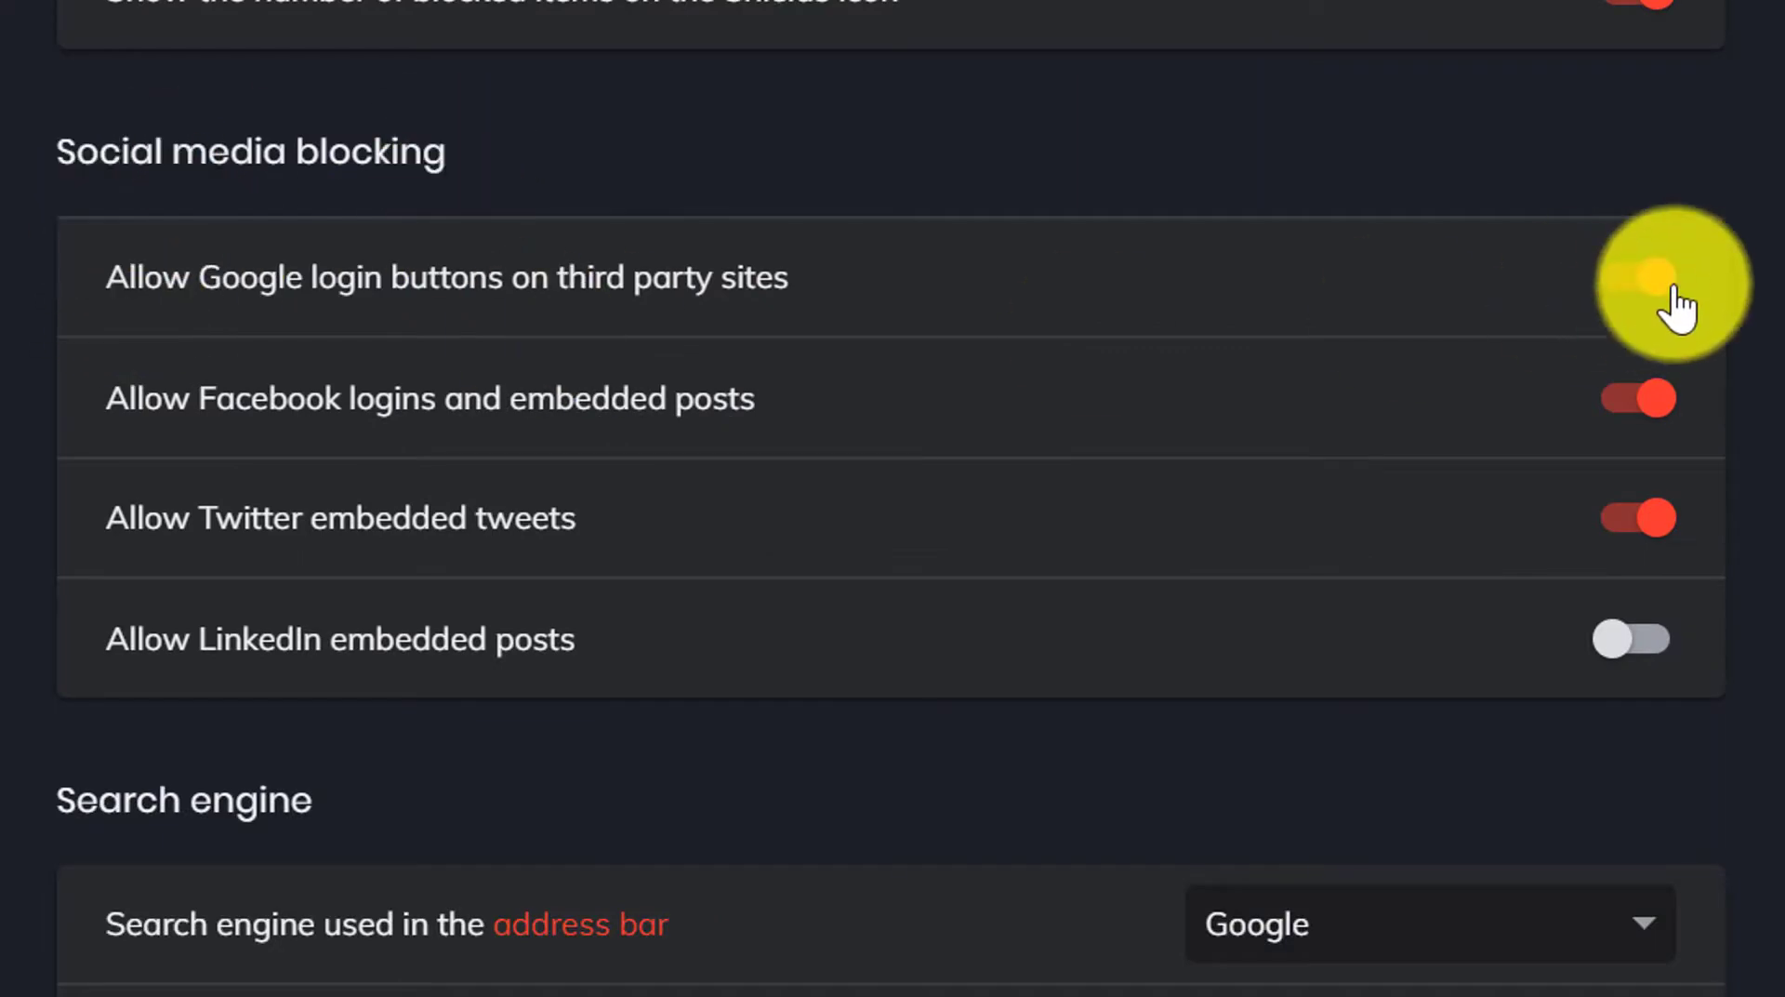
click(1640, 277)
click(1633, 400)
click(1636, 517)
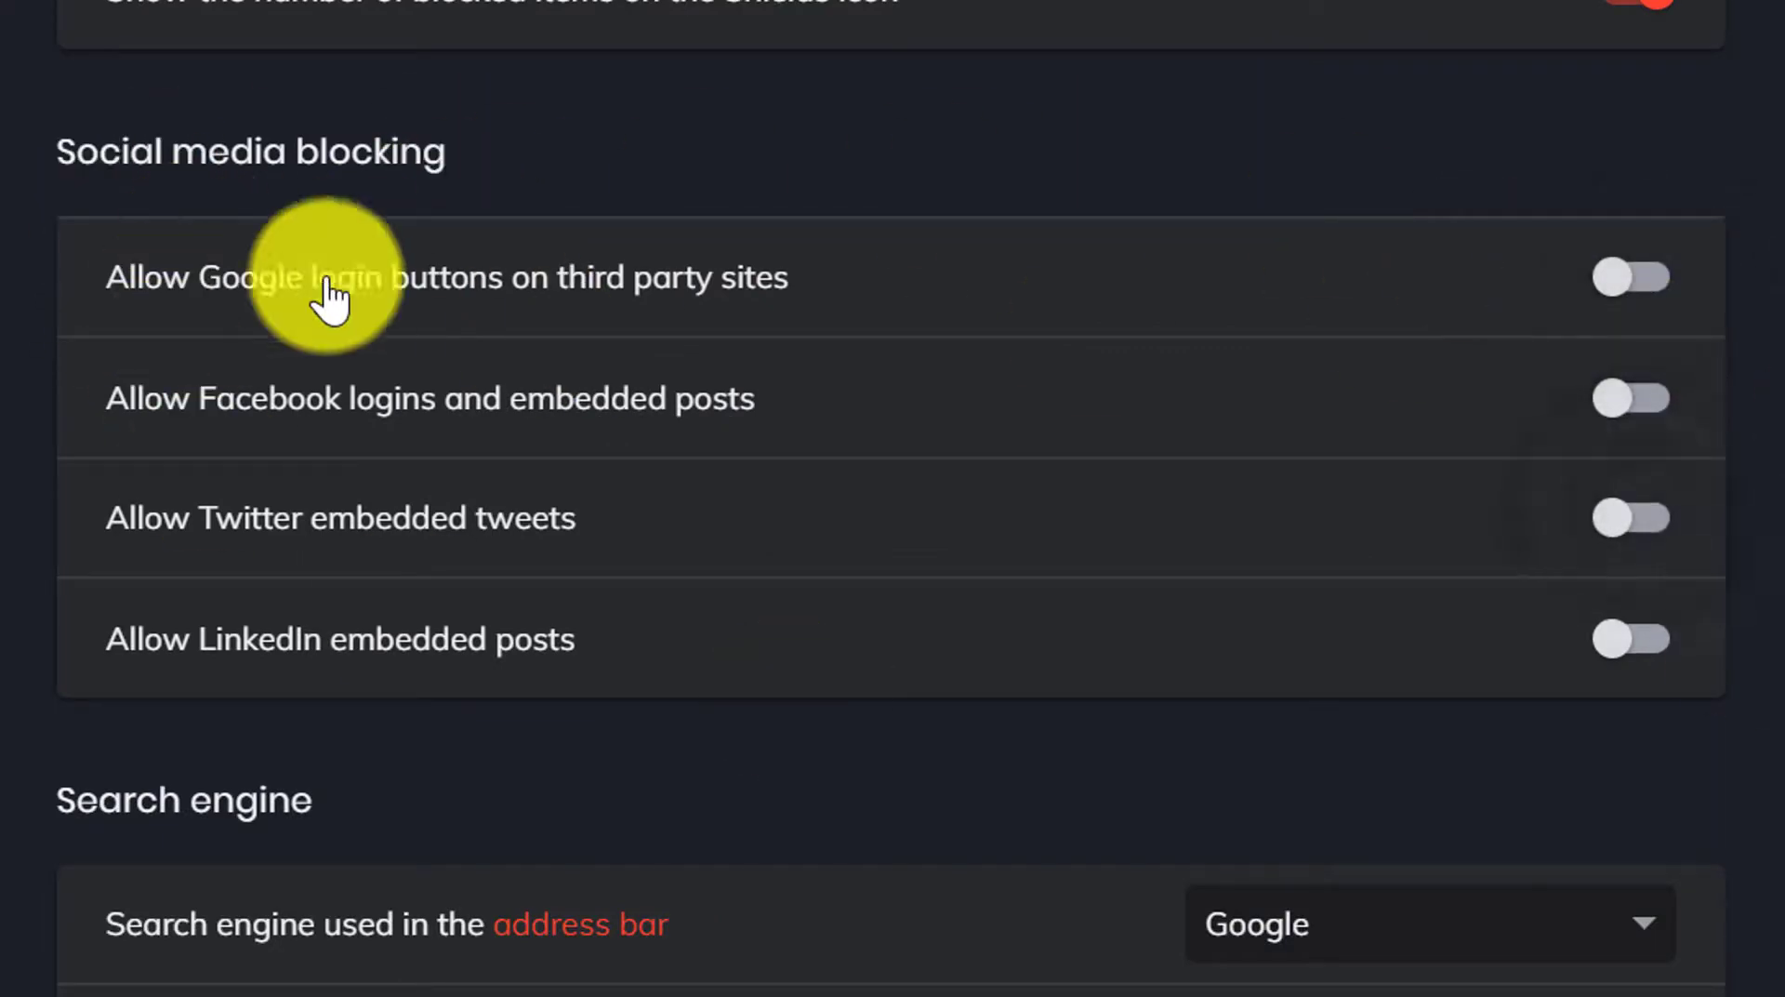
Review the address bar search engine options, keeping Google
scroll(805, 406, down, 8)
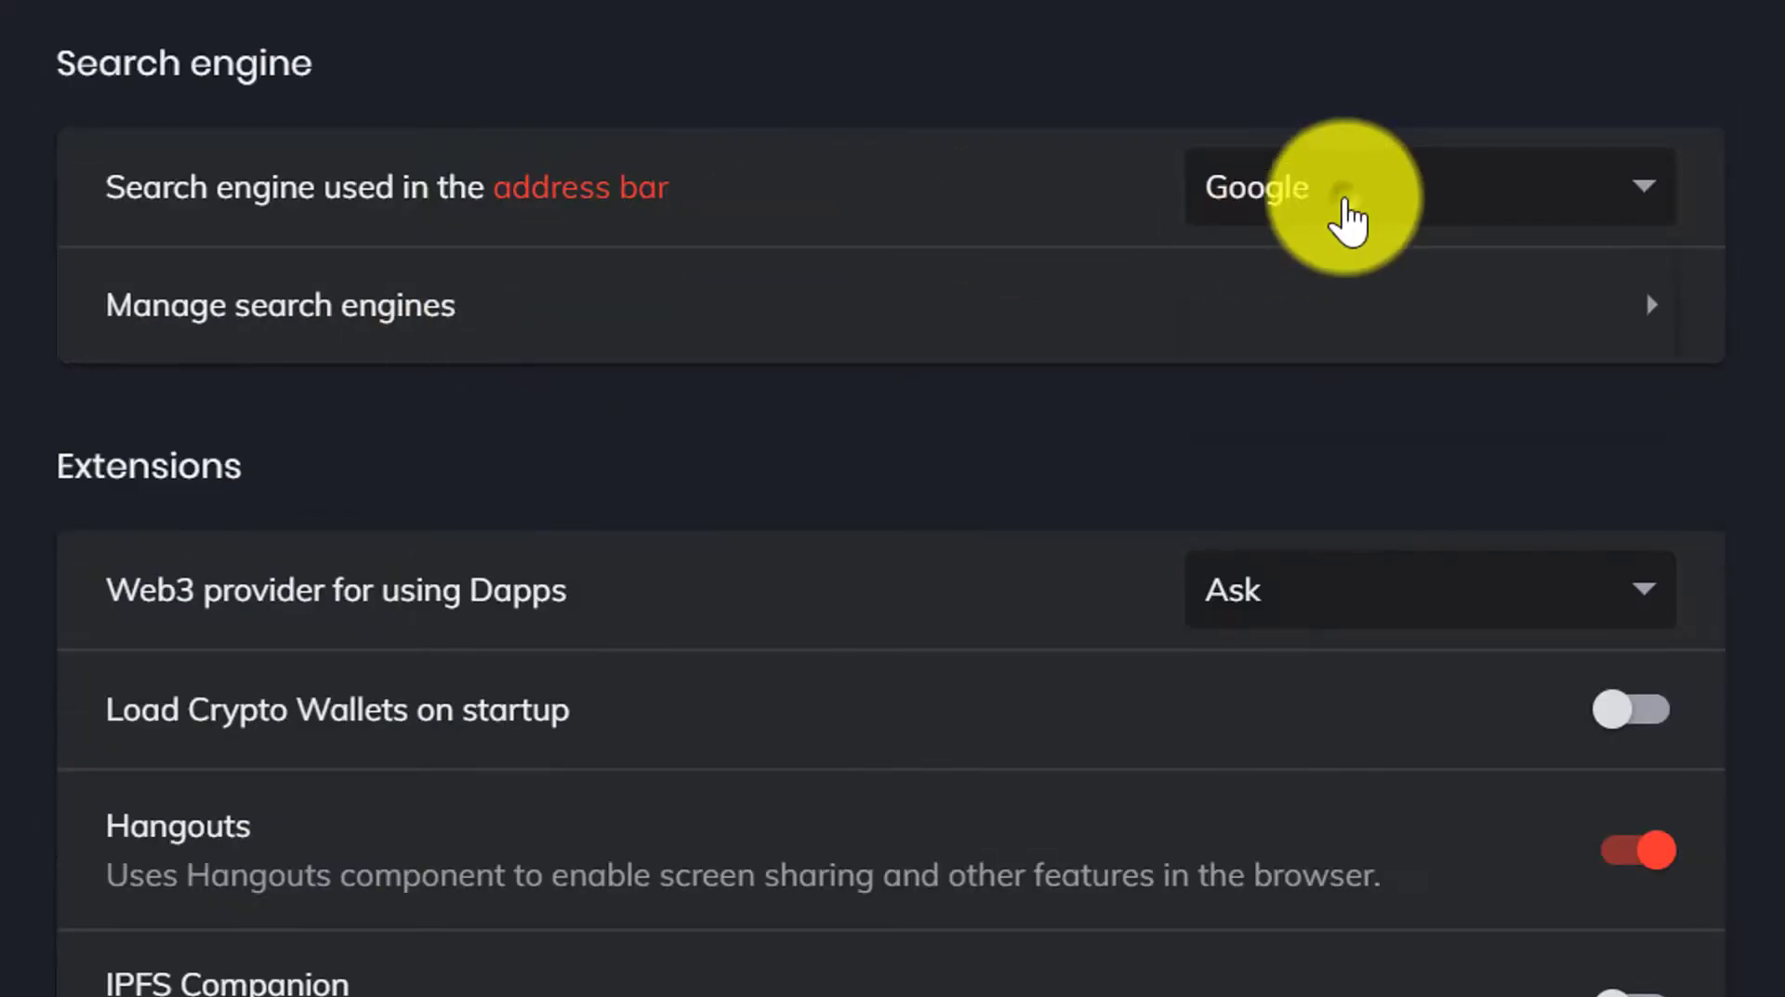
click(1345, 197)
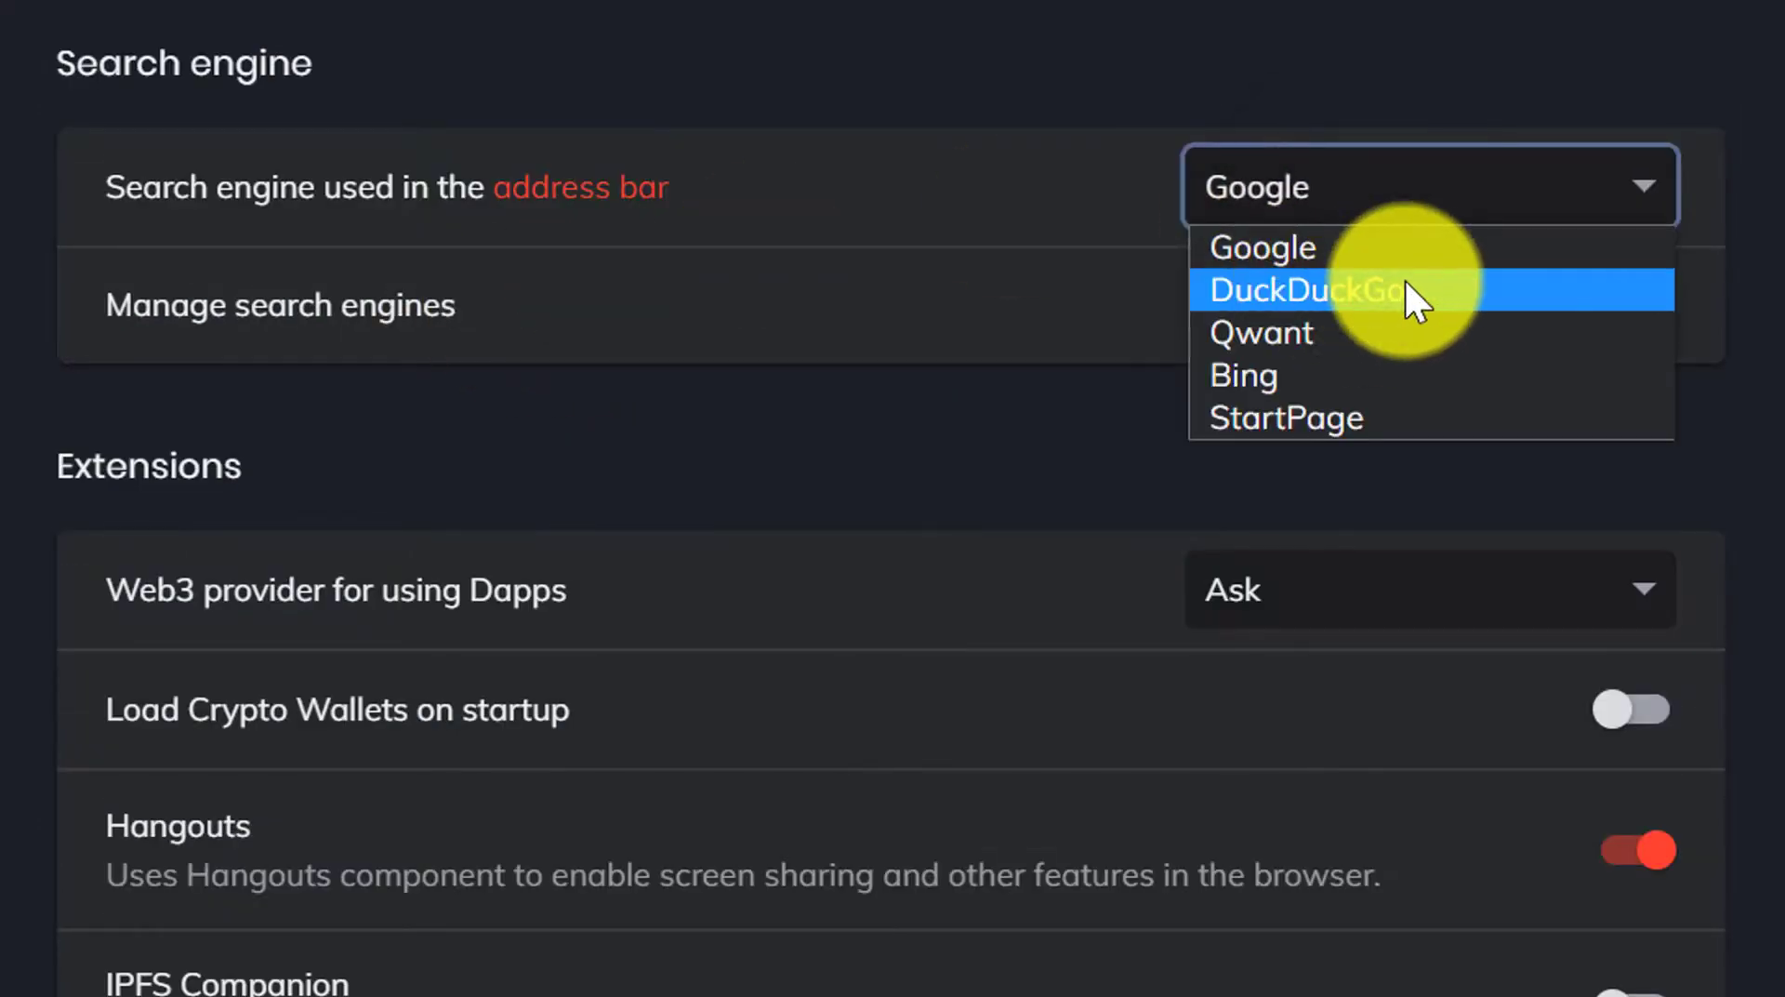
scroll(1621, 390, down, 5)
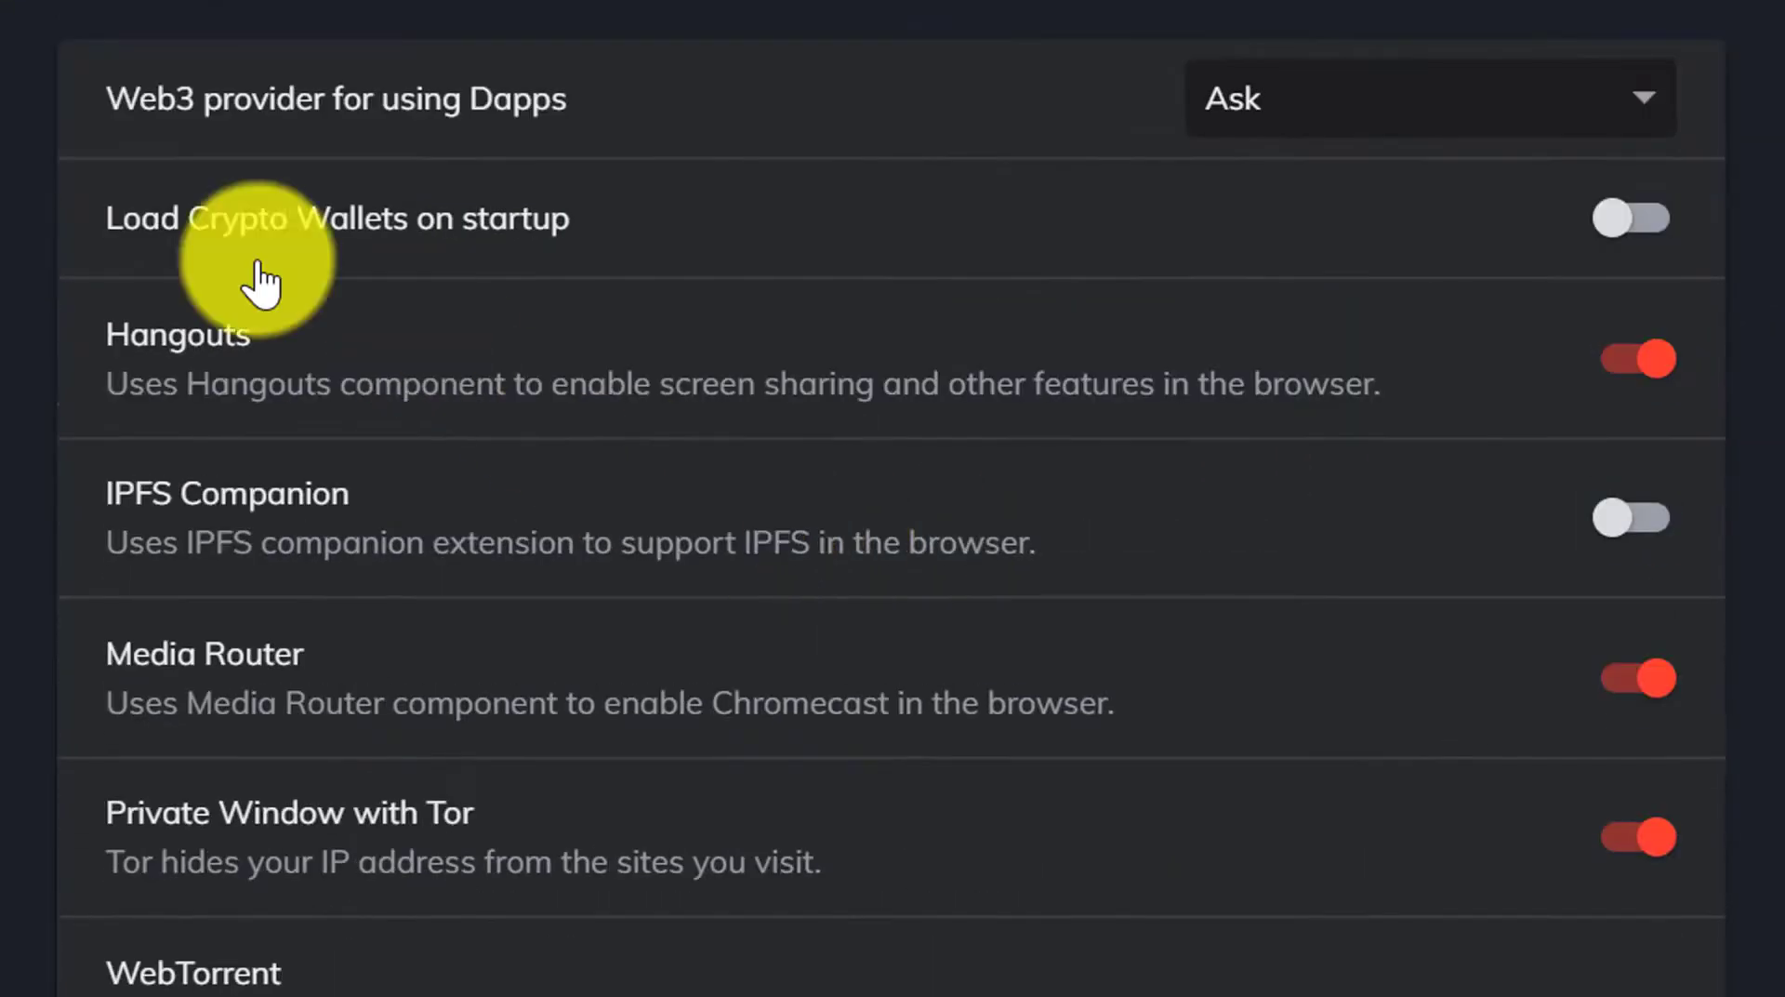
scroll(920, 307, down, 3)
Turn off the Hangouts and Media Router components and check the Tor private window option
click(1636, 346)
click(1580, 381)
scroll(1574, 390, down, 2)
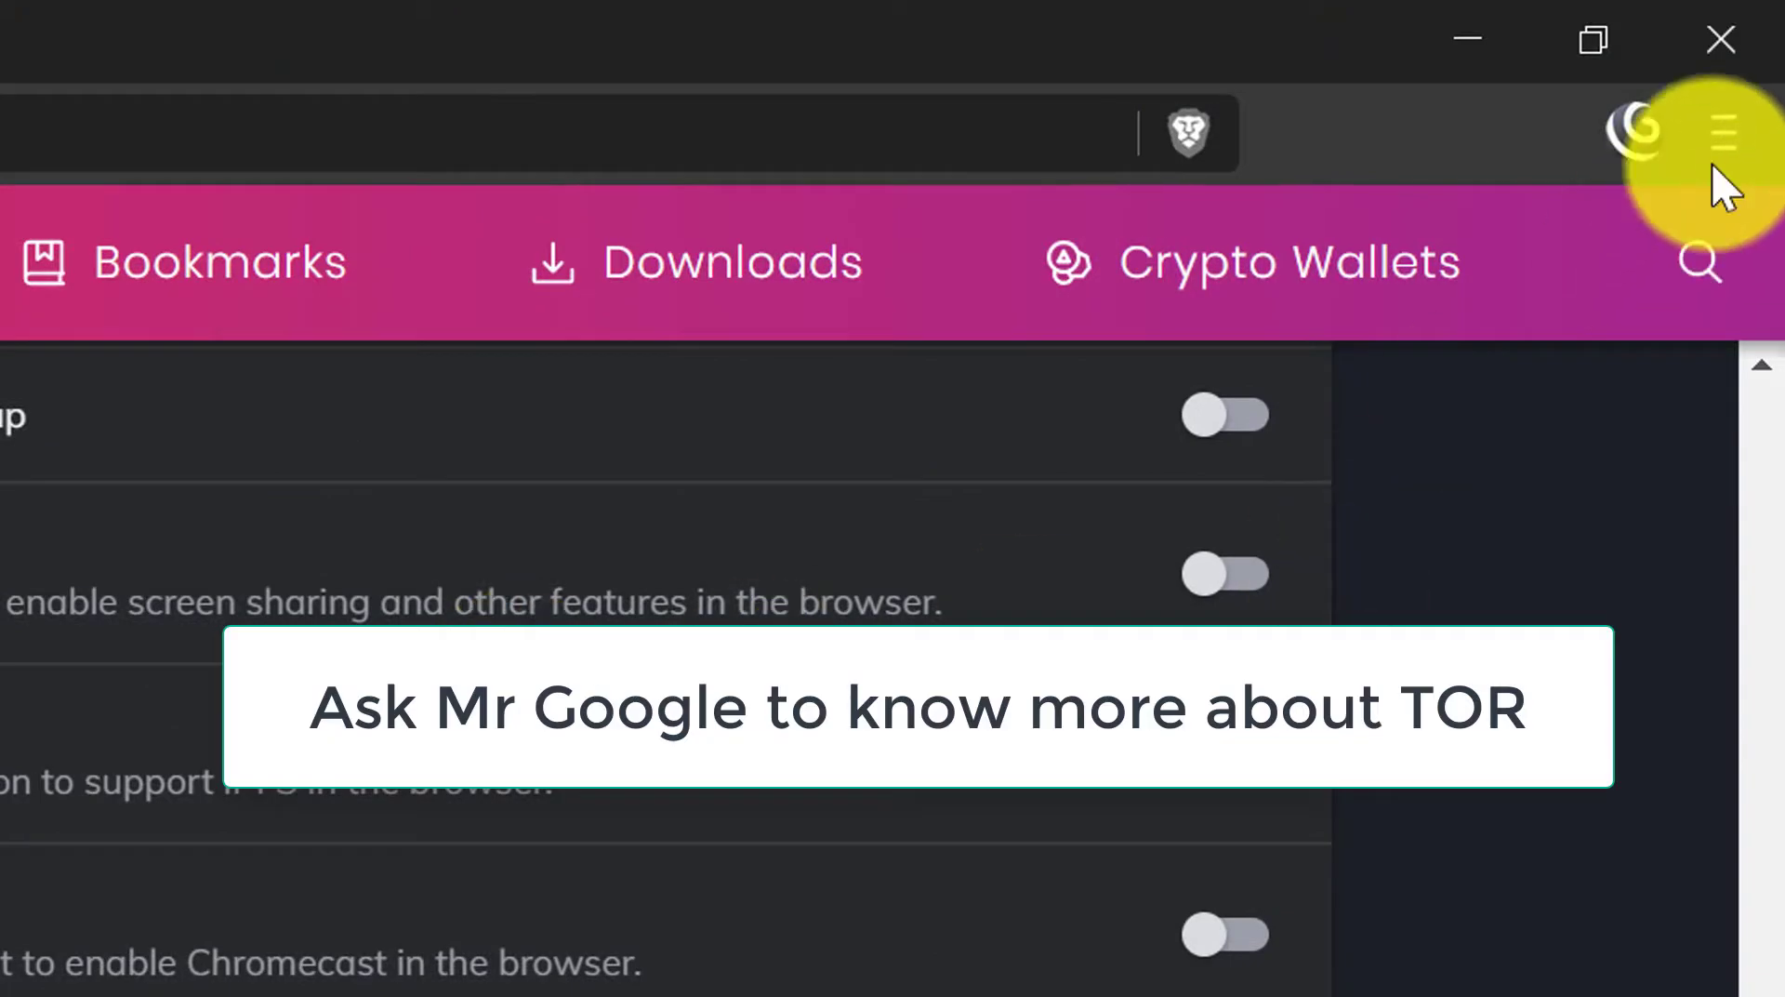
click(1715, 158)
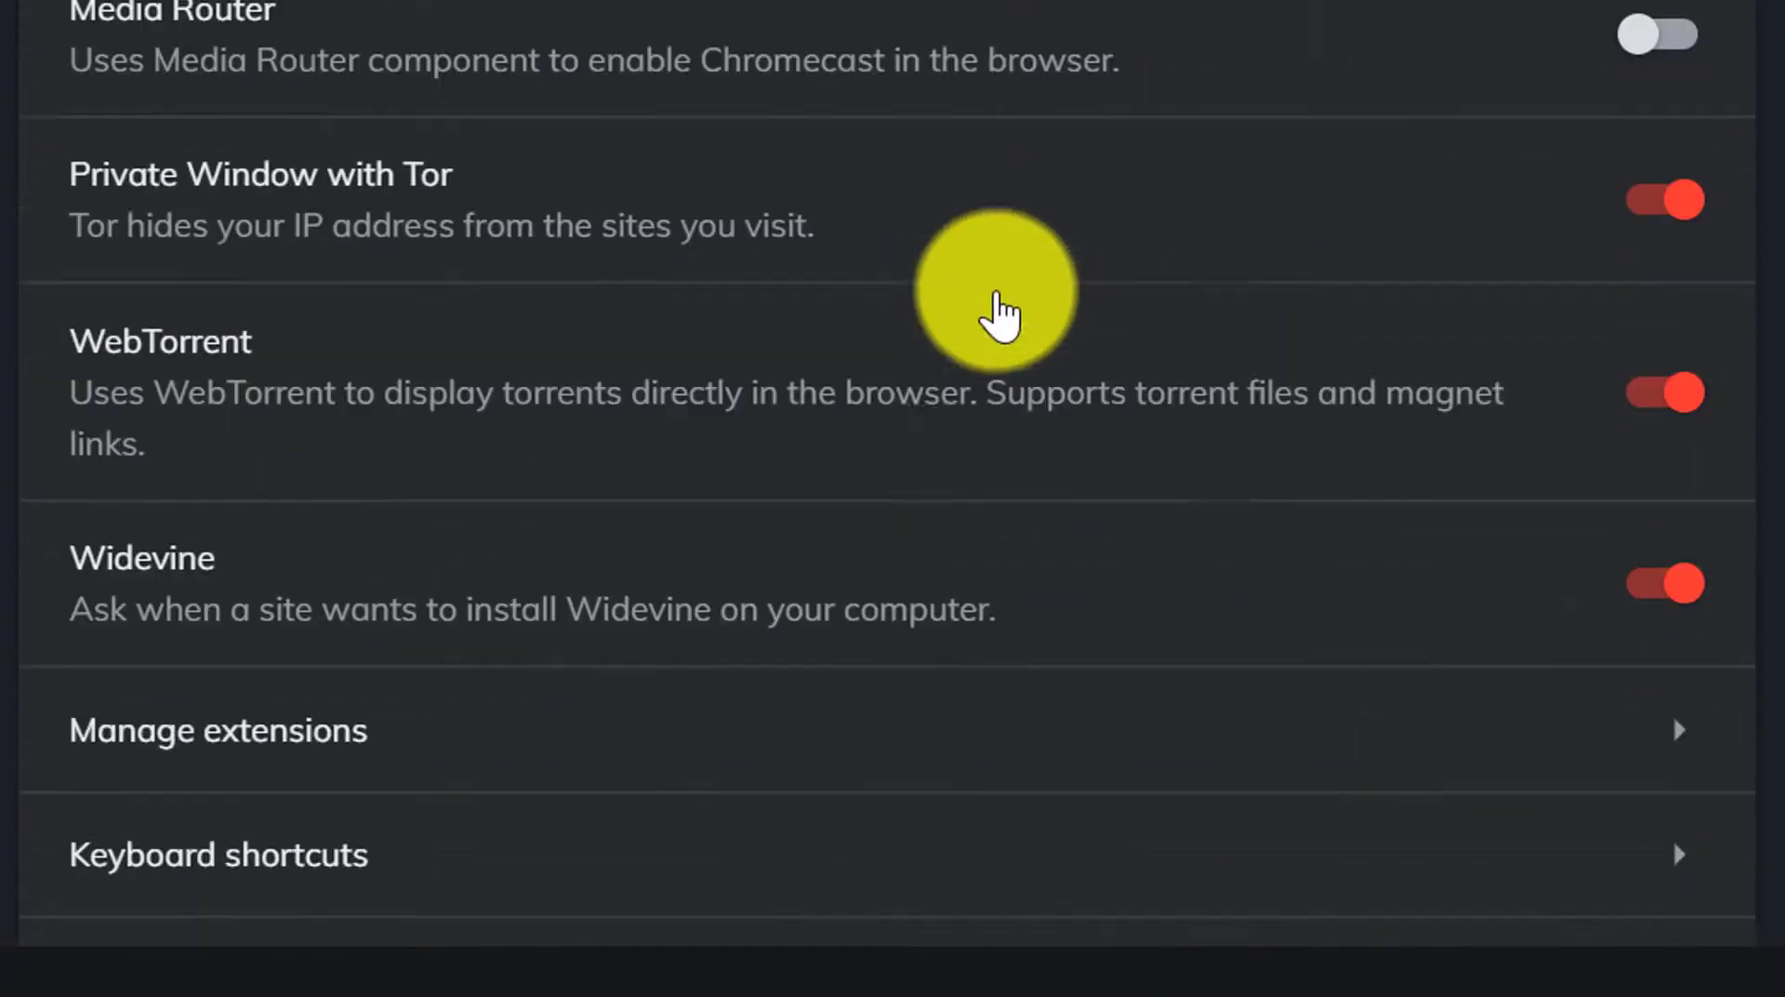
Expand Additional settings to show Privacy and security
scroll(1568, 347, down, 3)
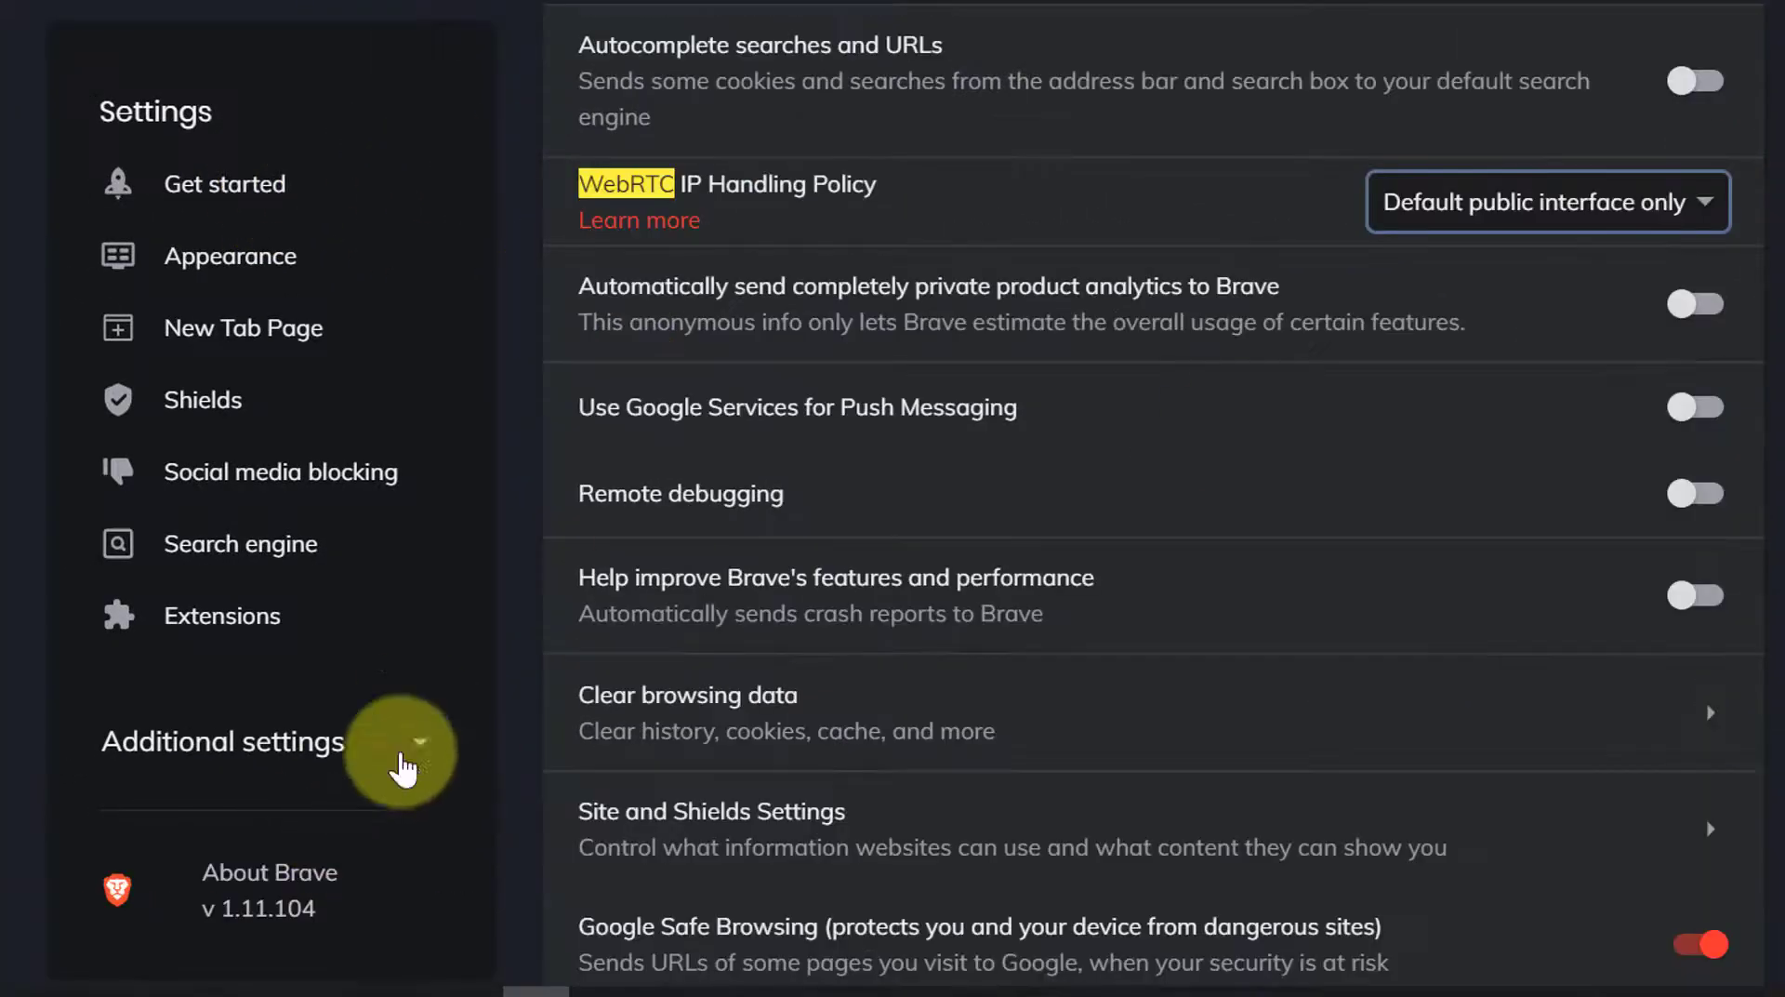
click(400, 748)
scroll(367, 327, down, 3)
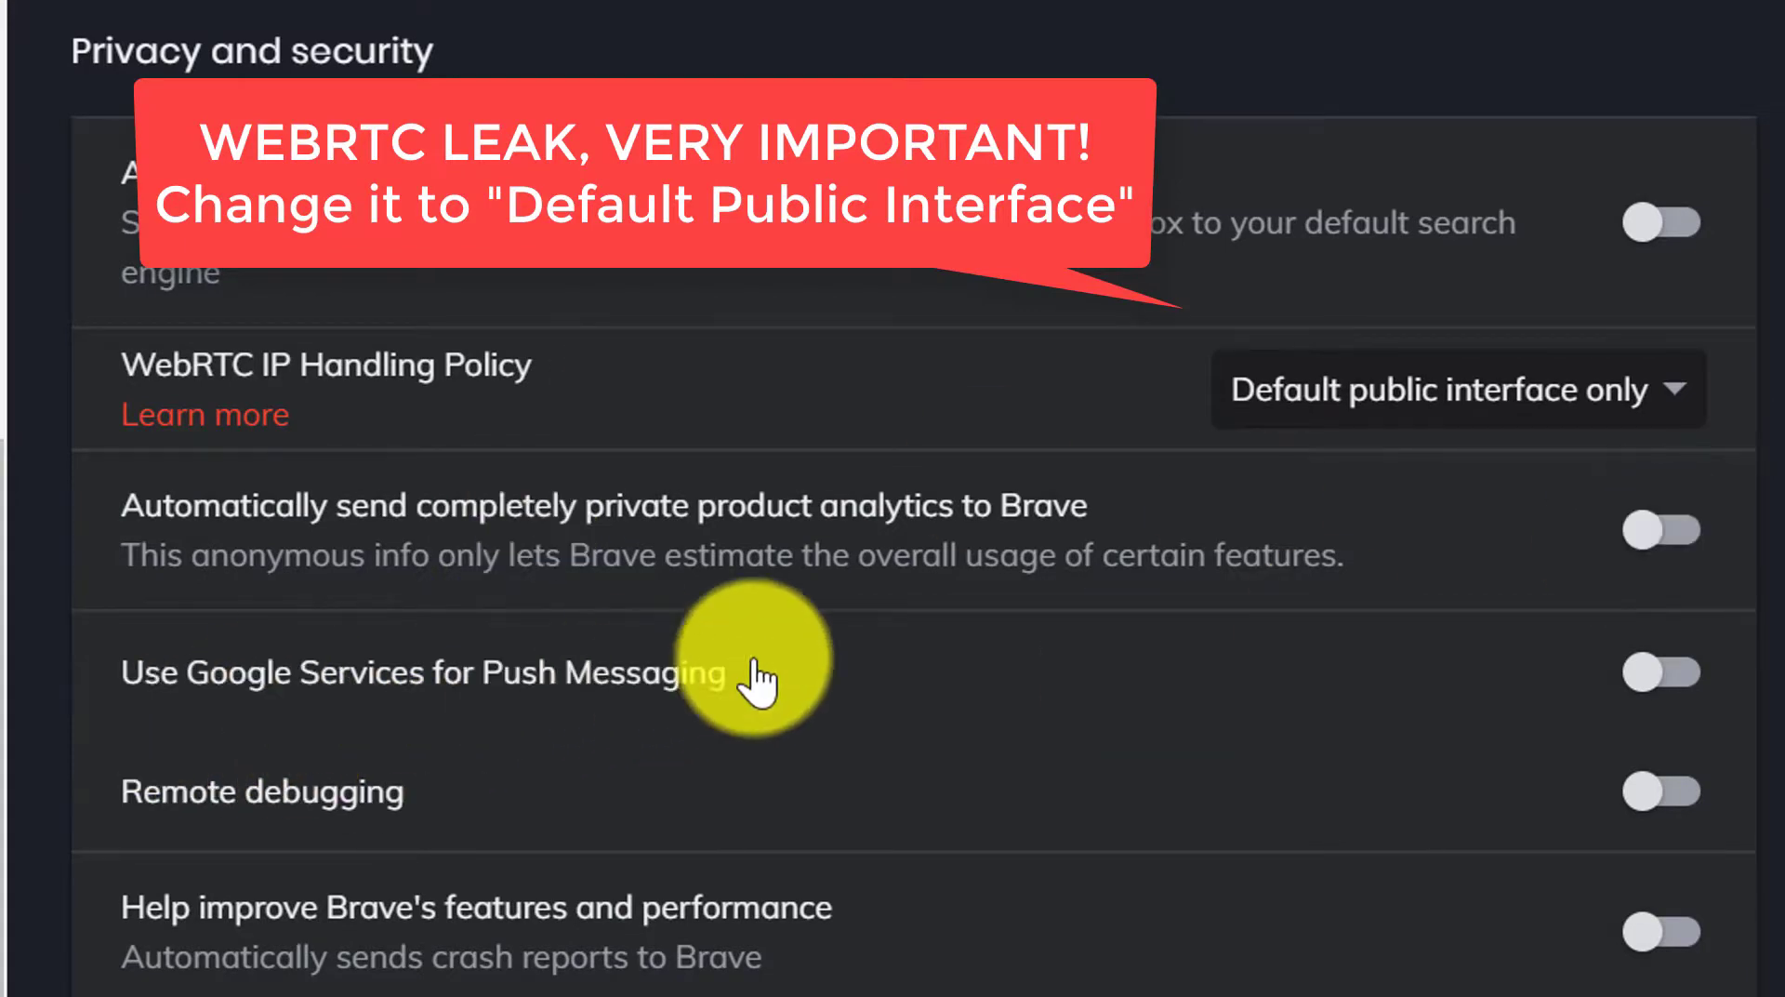
Scroll through the Privacy and security settings down to System
scroll(1599, 465, down, 2)
scroll(1487, 353, down, 5)
scroll(1413, 321, up, 2)
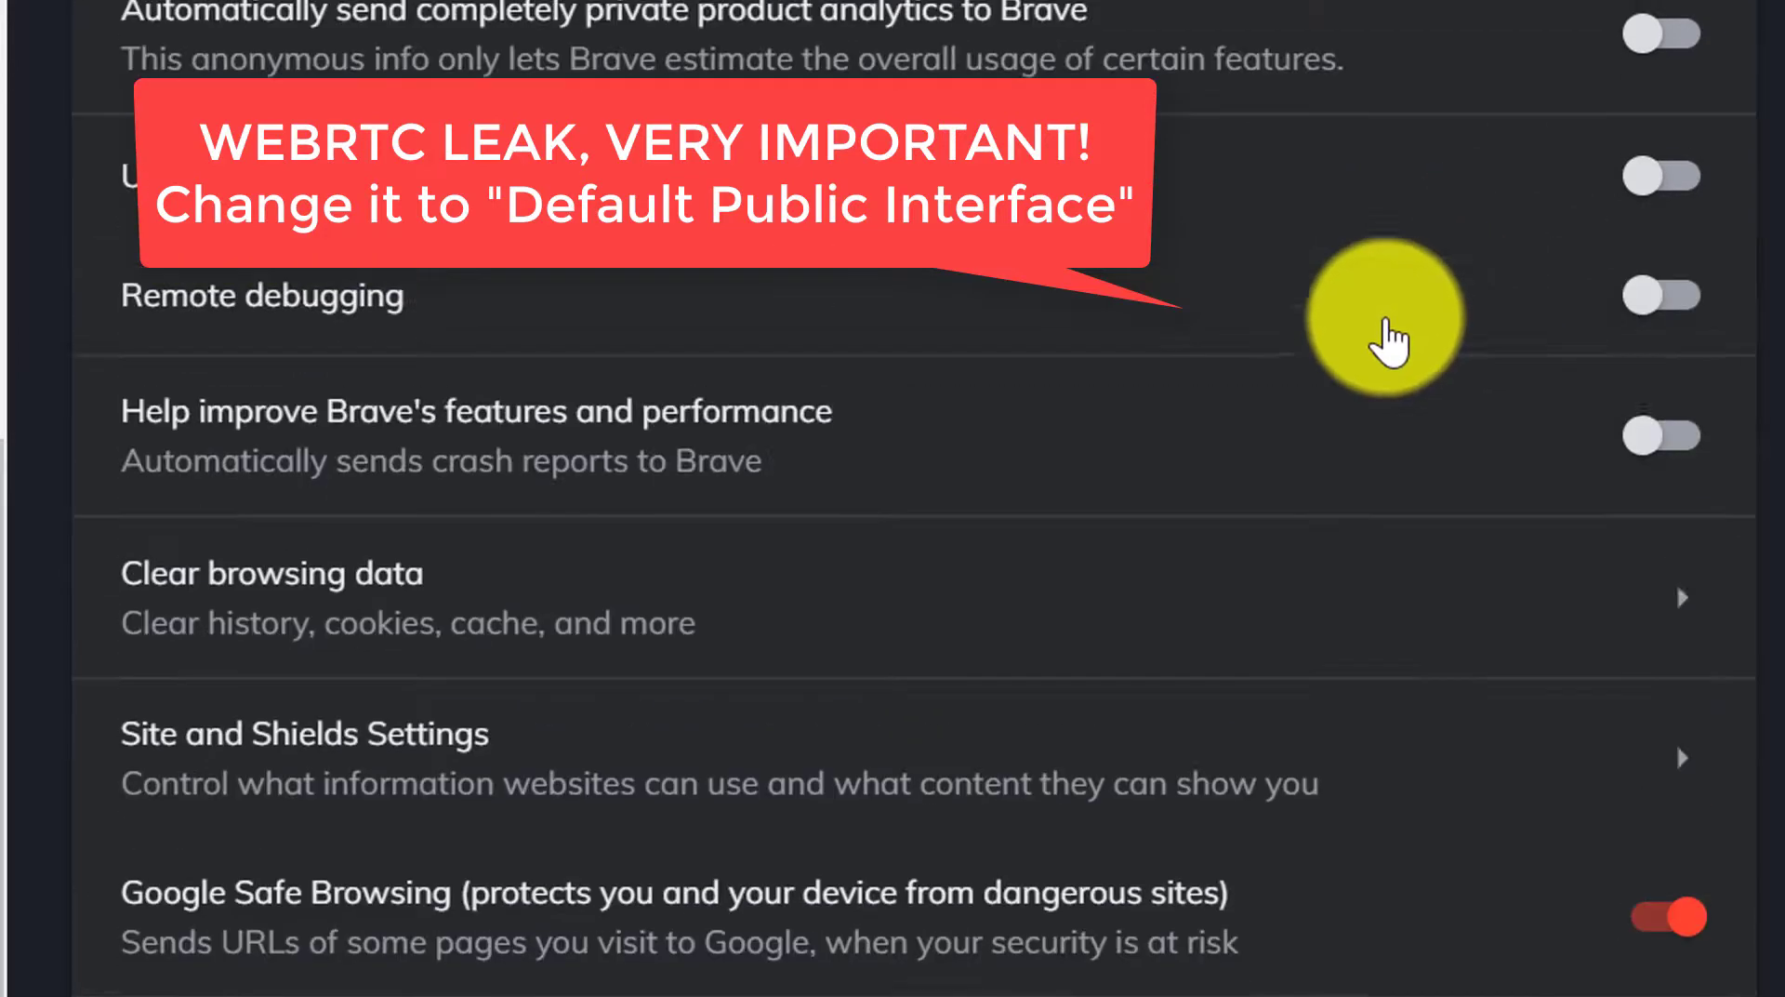
scroll(1391, 493, down, 7)
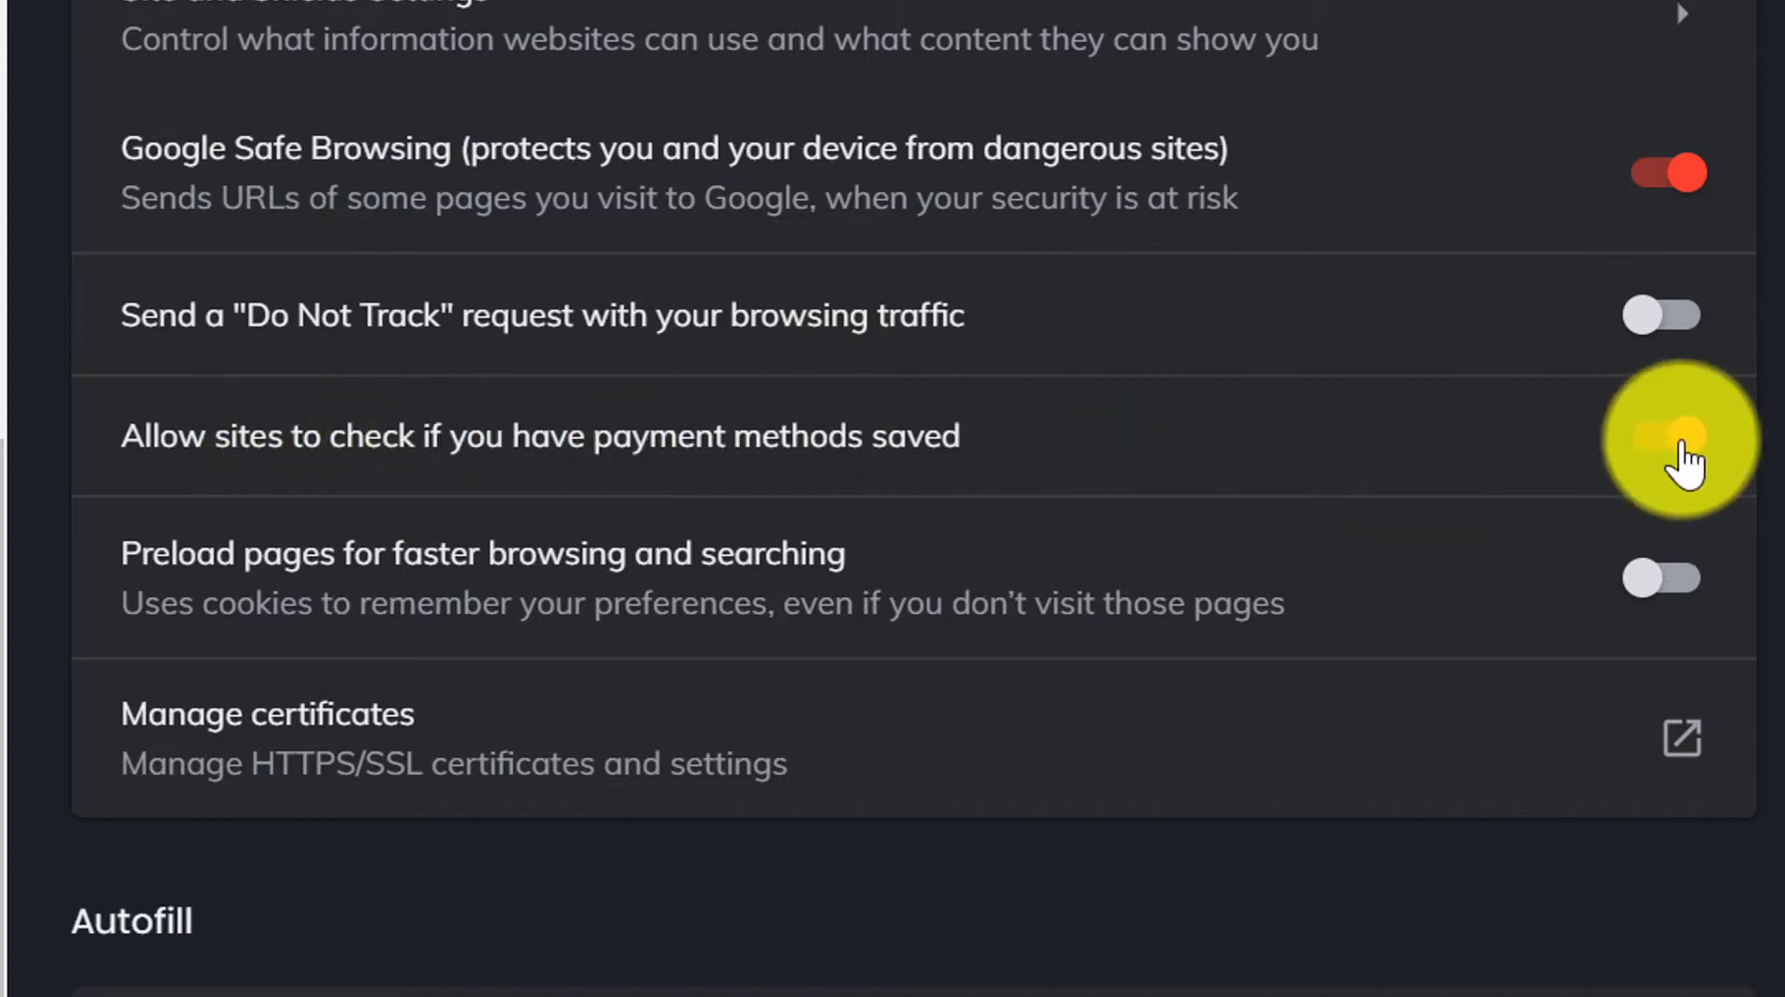
scroll(1208, 298, down, 2)
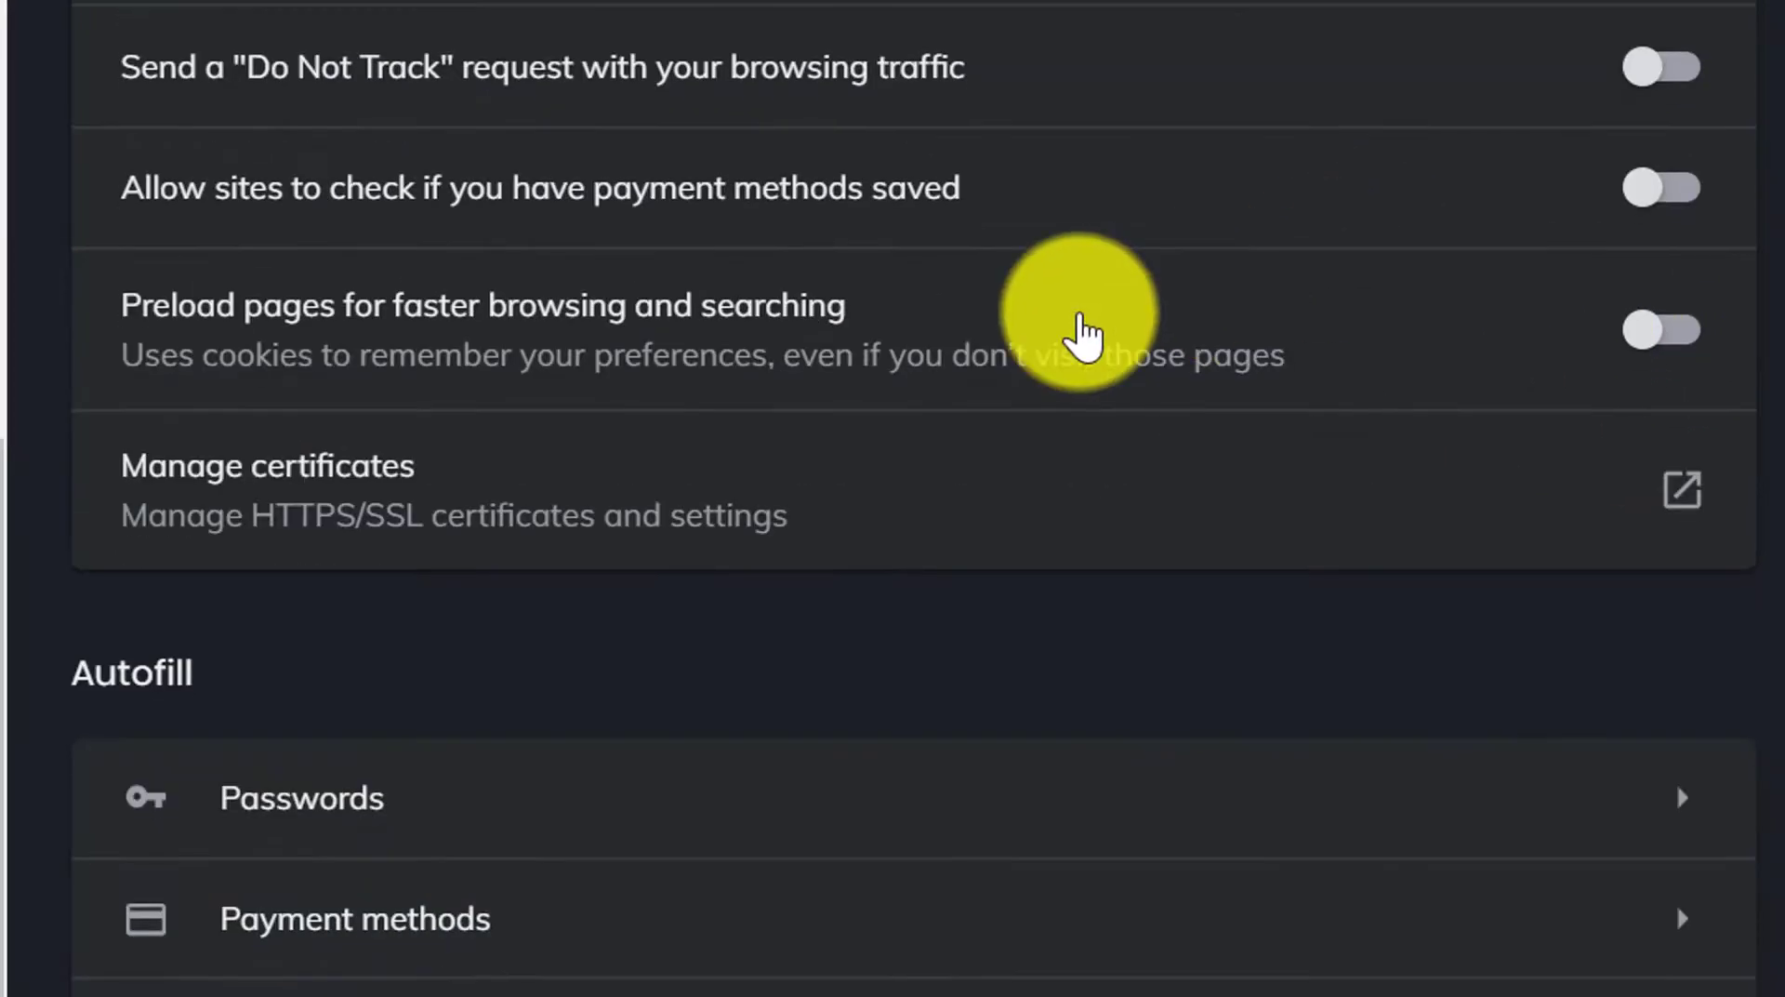
scroll(1255, 455, down, 10)
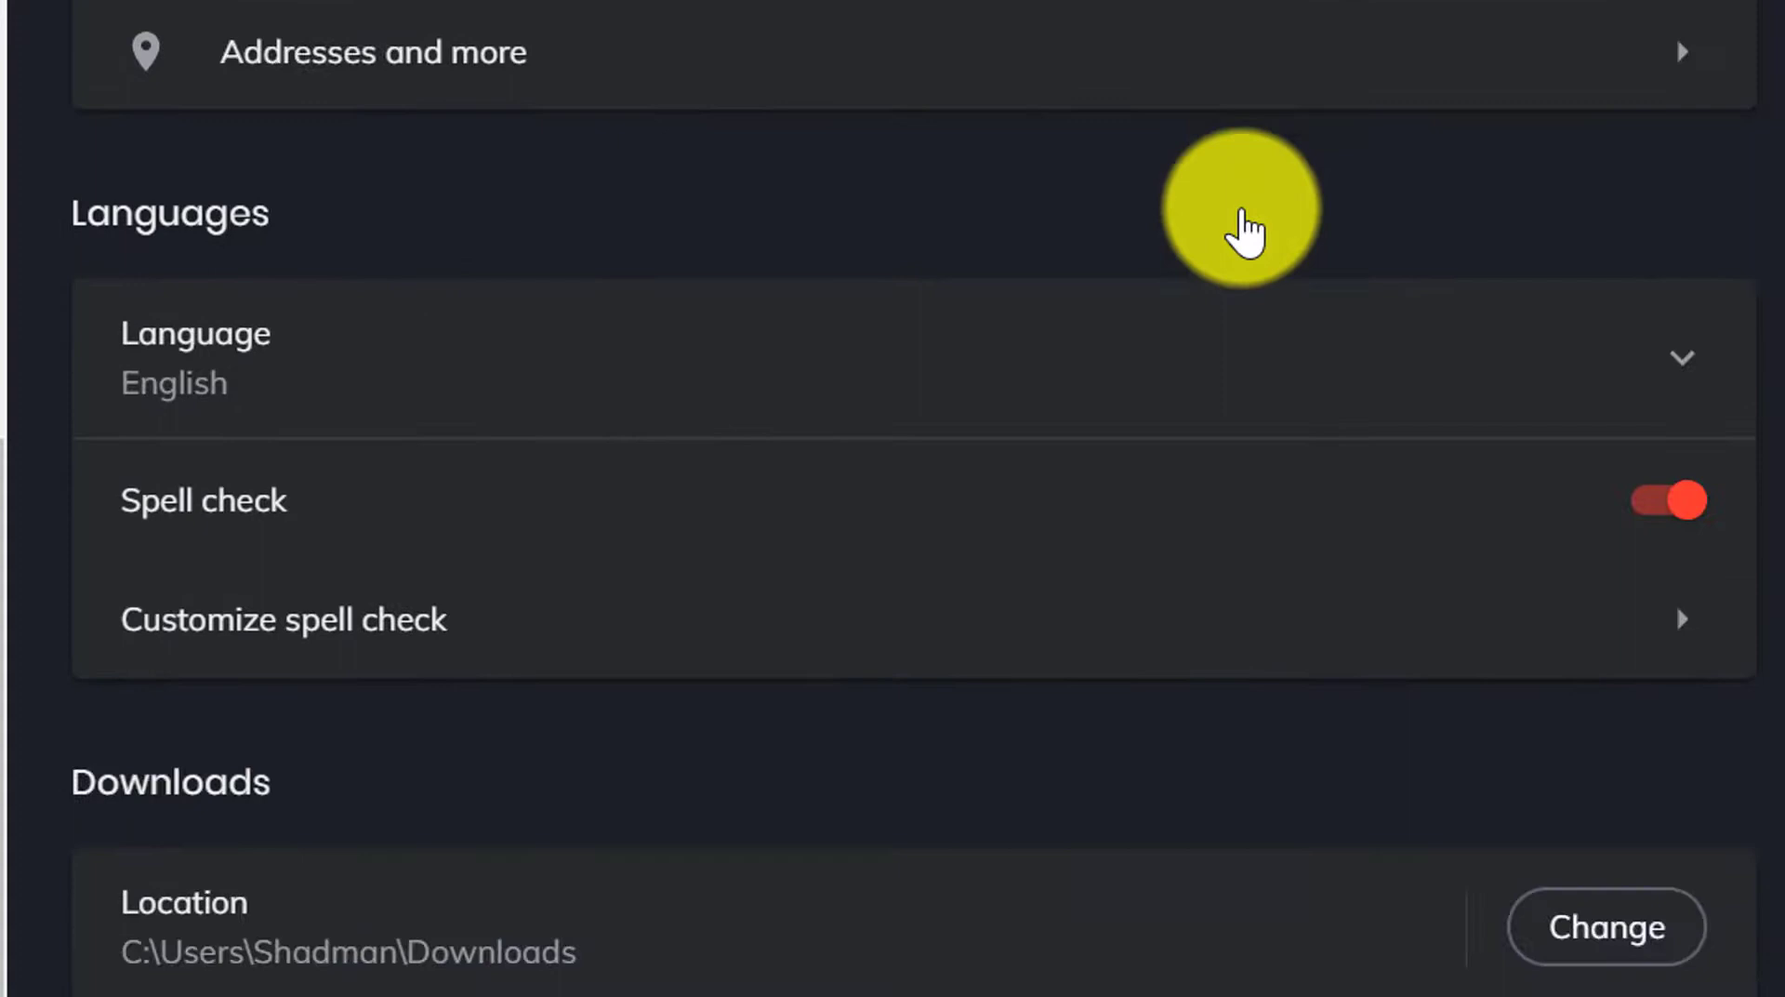
scroll(561, 124, down, 3)
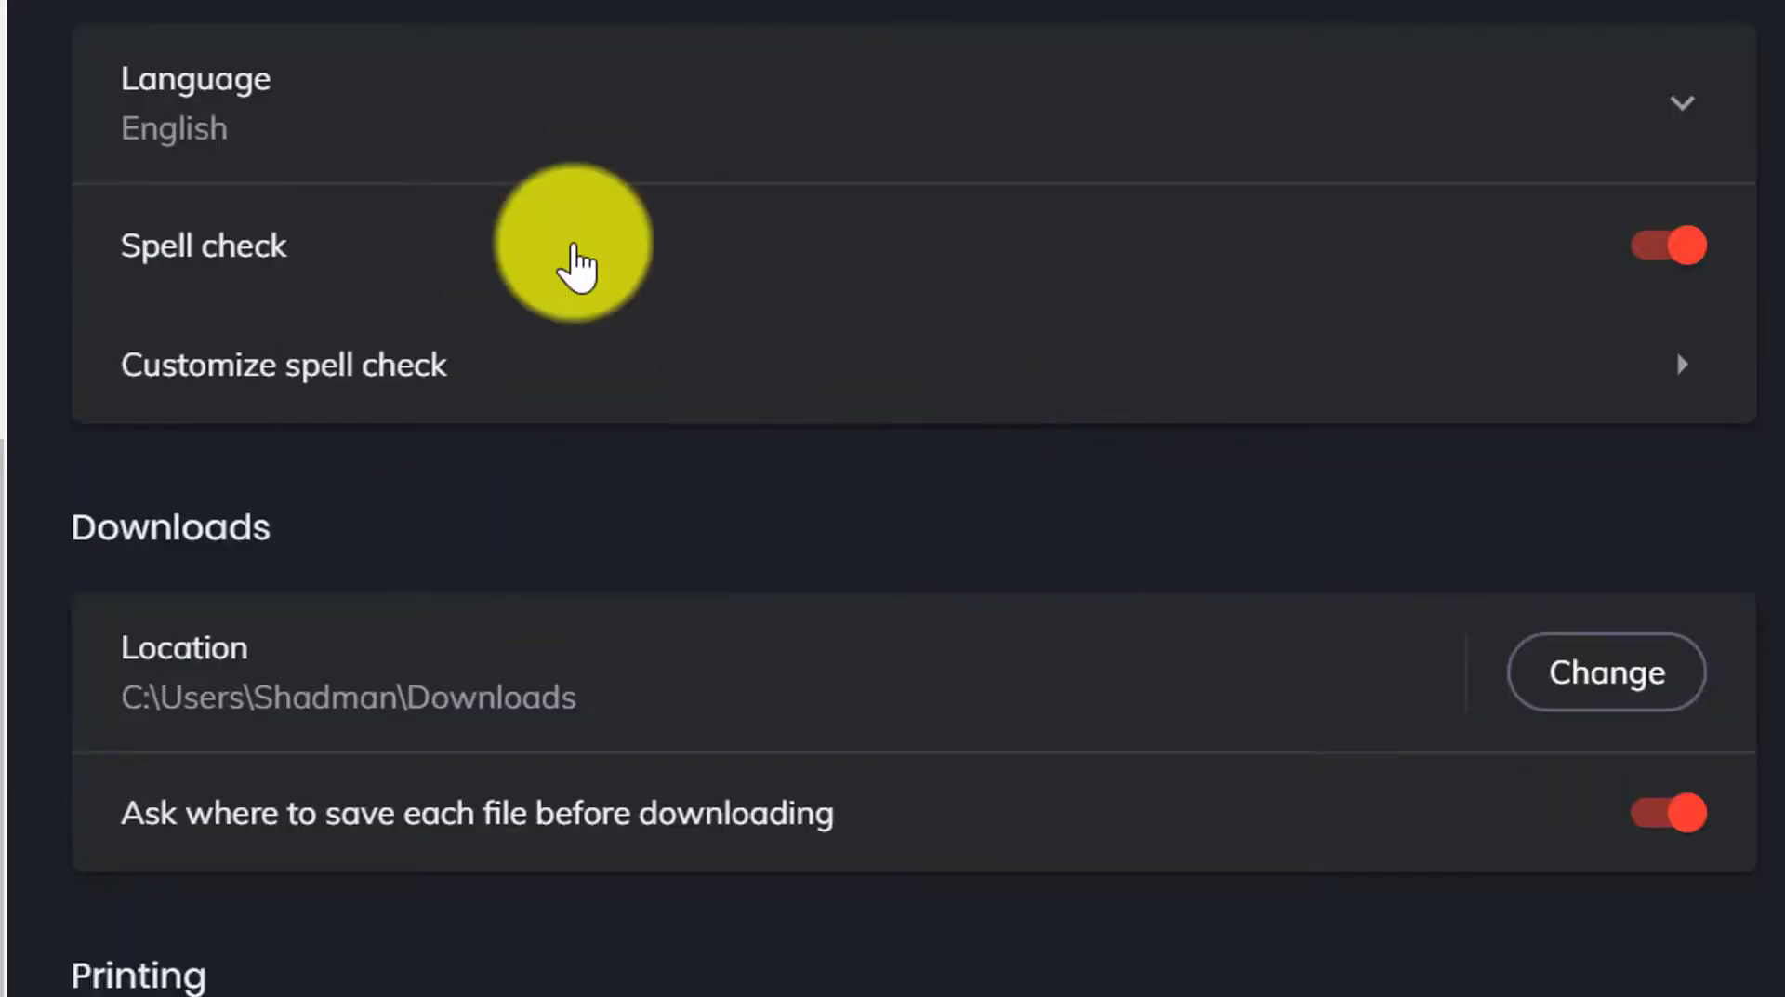
scroll(939, 507, down, 3)
scroll(1056, 450, down, 8)
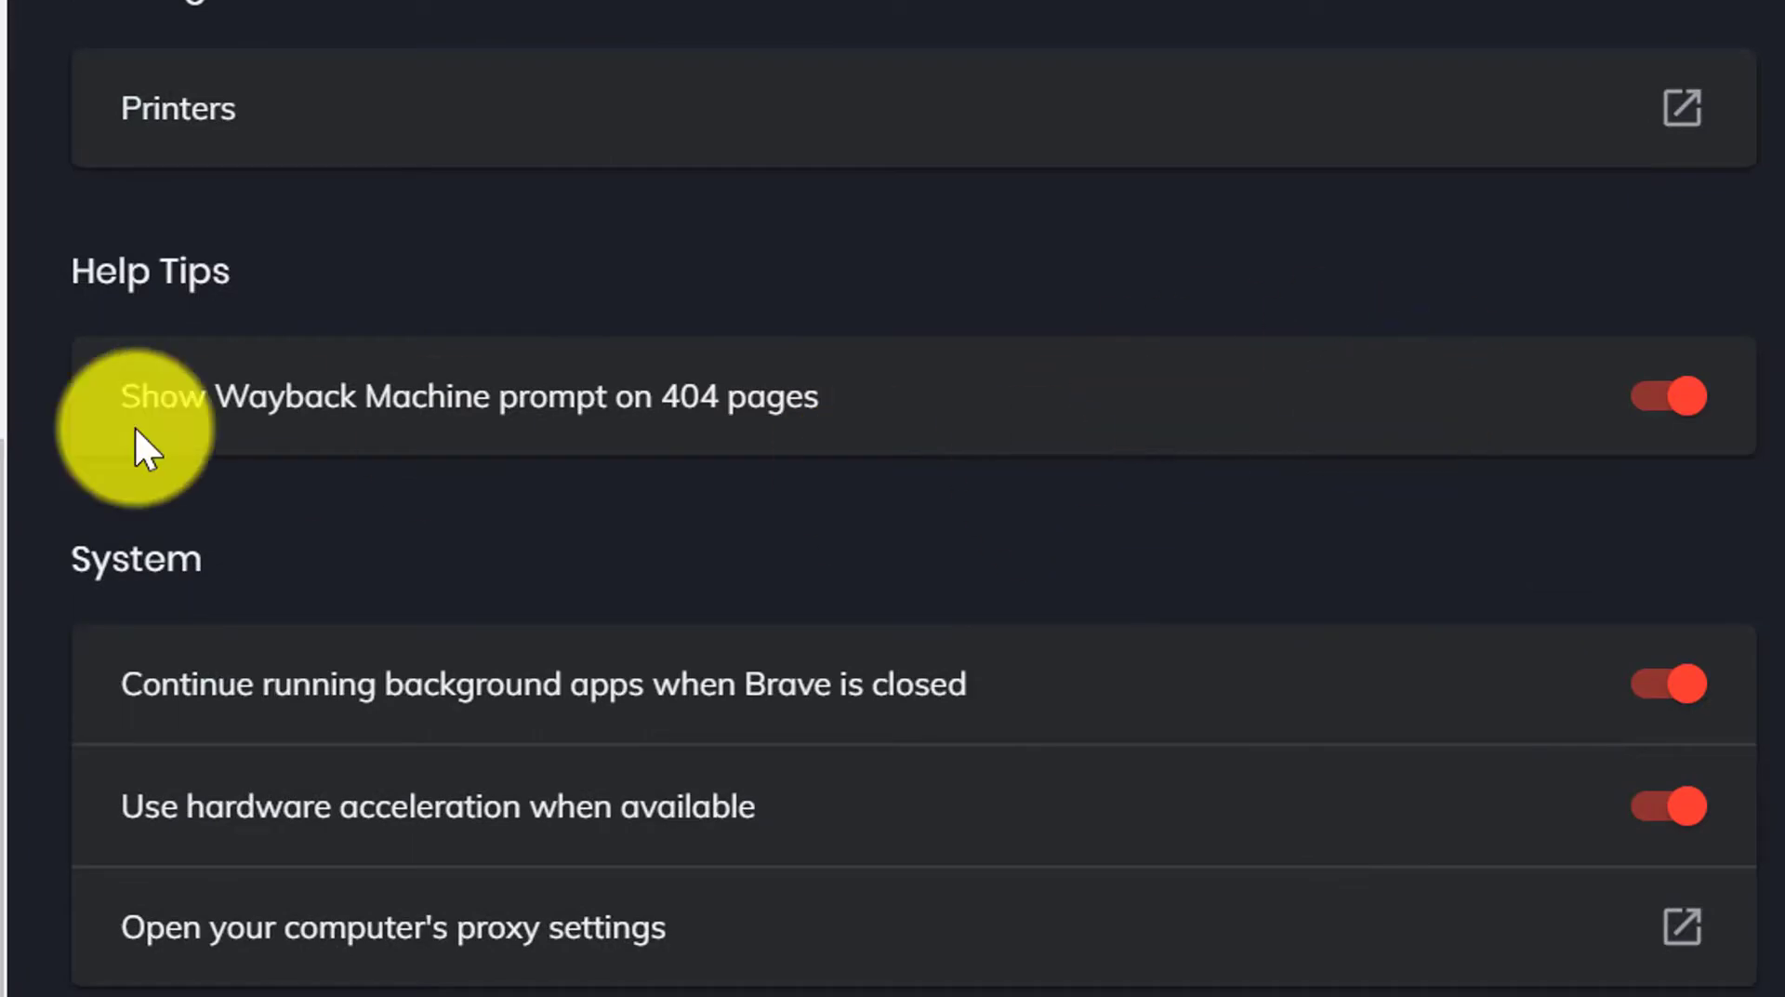
scroll(1559, 444, down, 1)
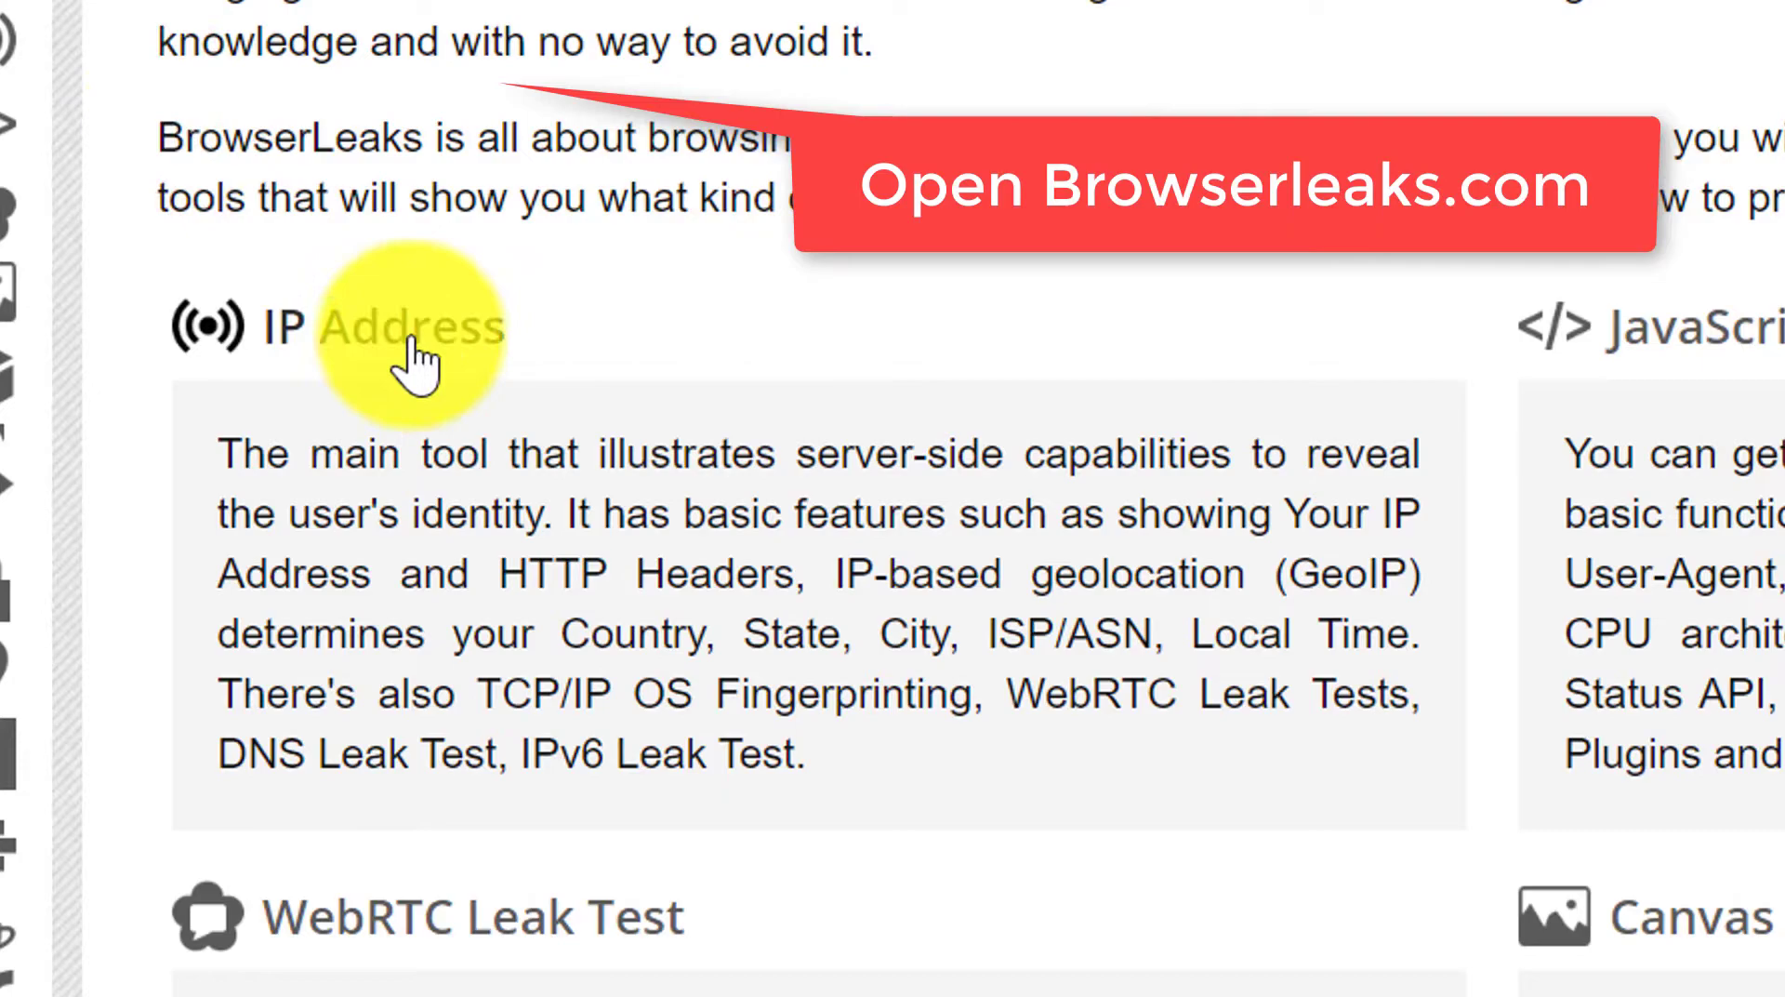
Open BrowserLeaks' IP Address test, showing n/a for WebRTC local and public IPs
click(409, 343)
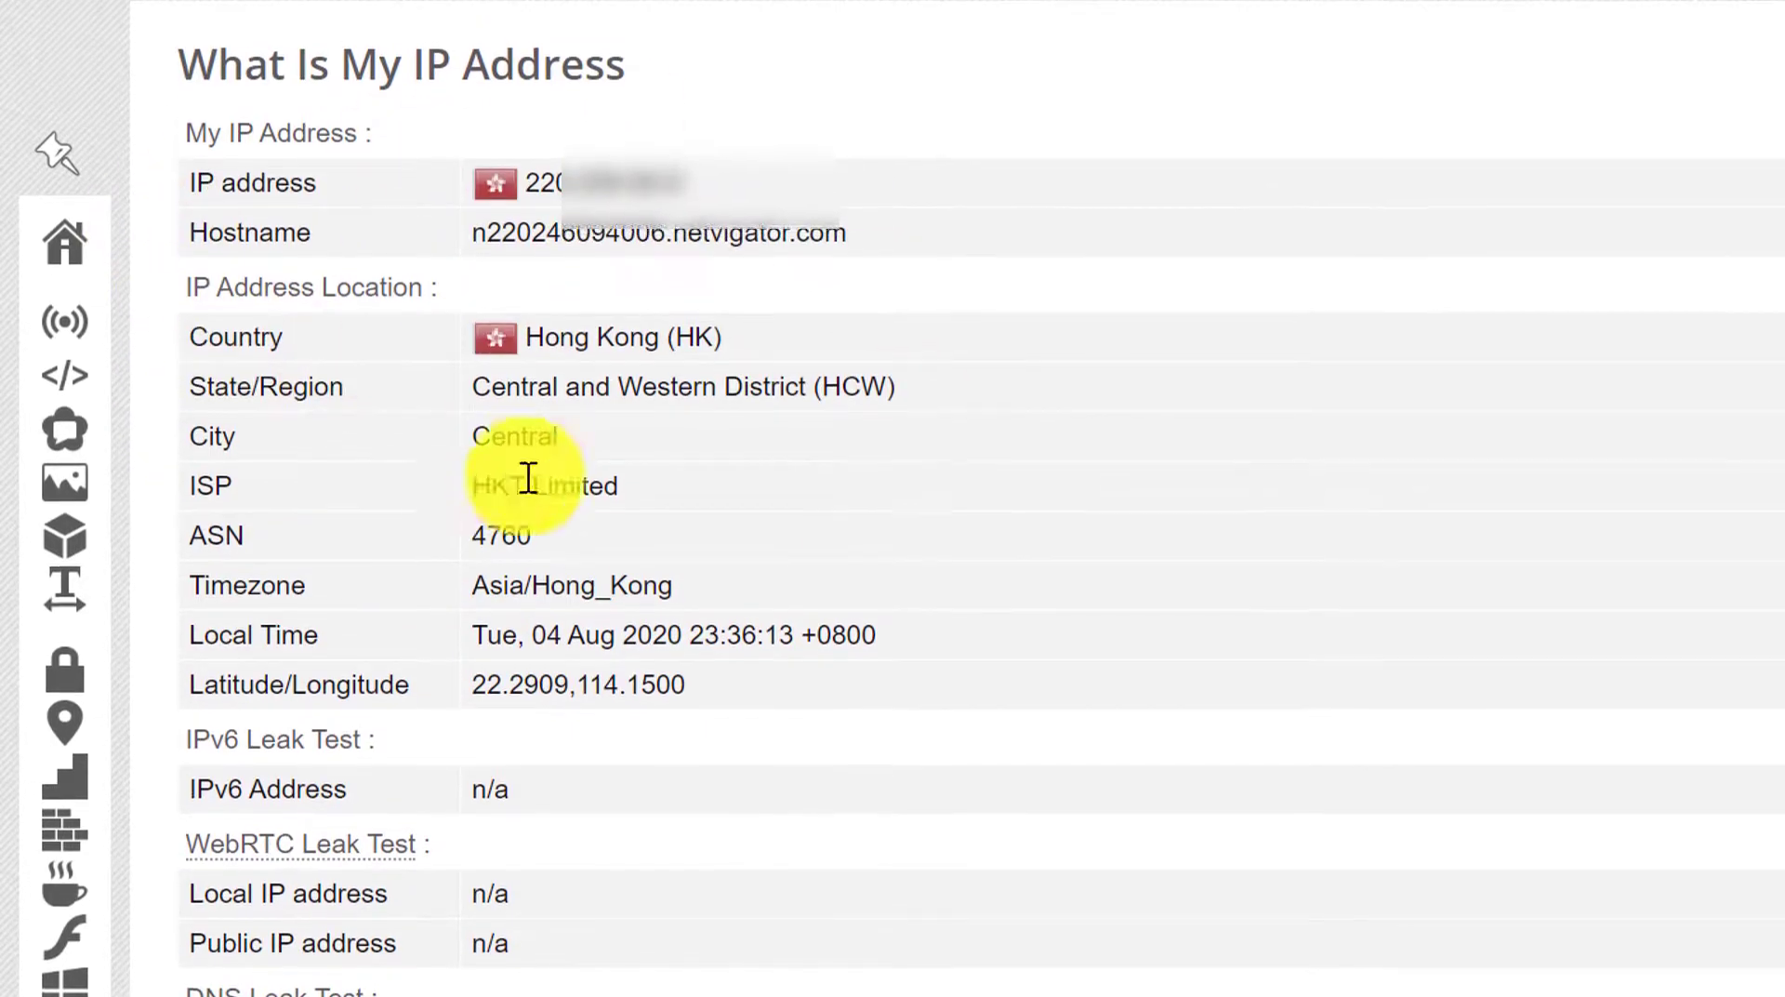
double_click(577, 193)
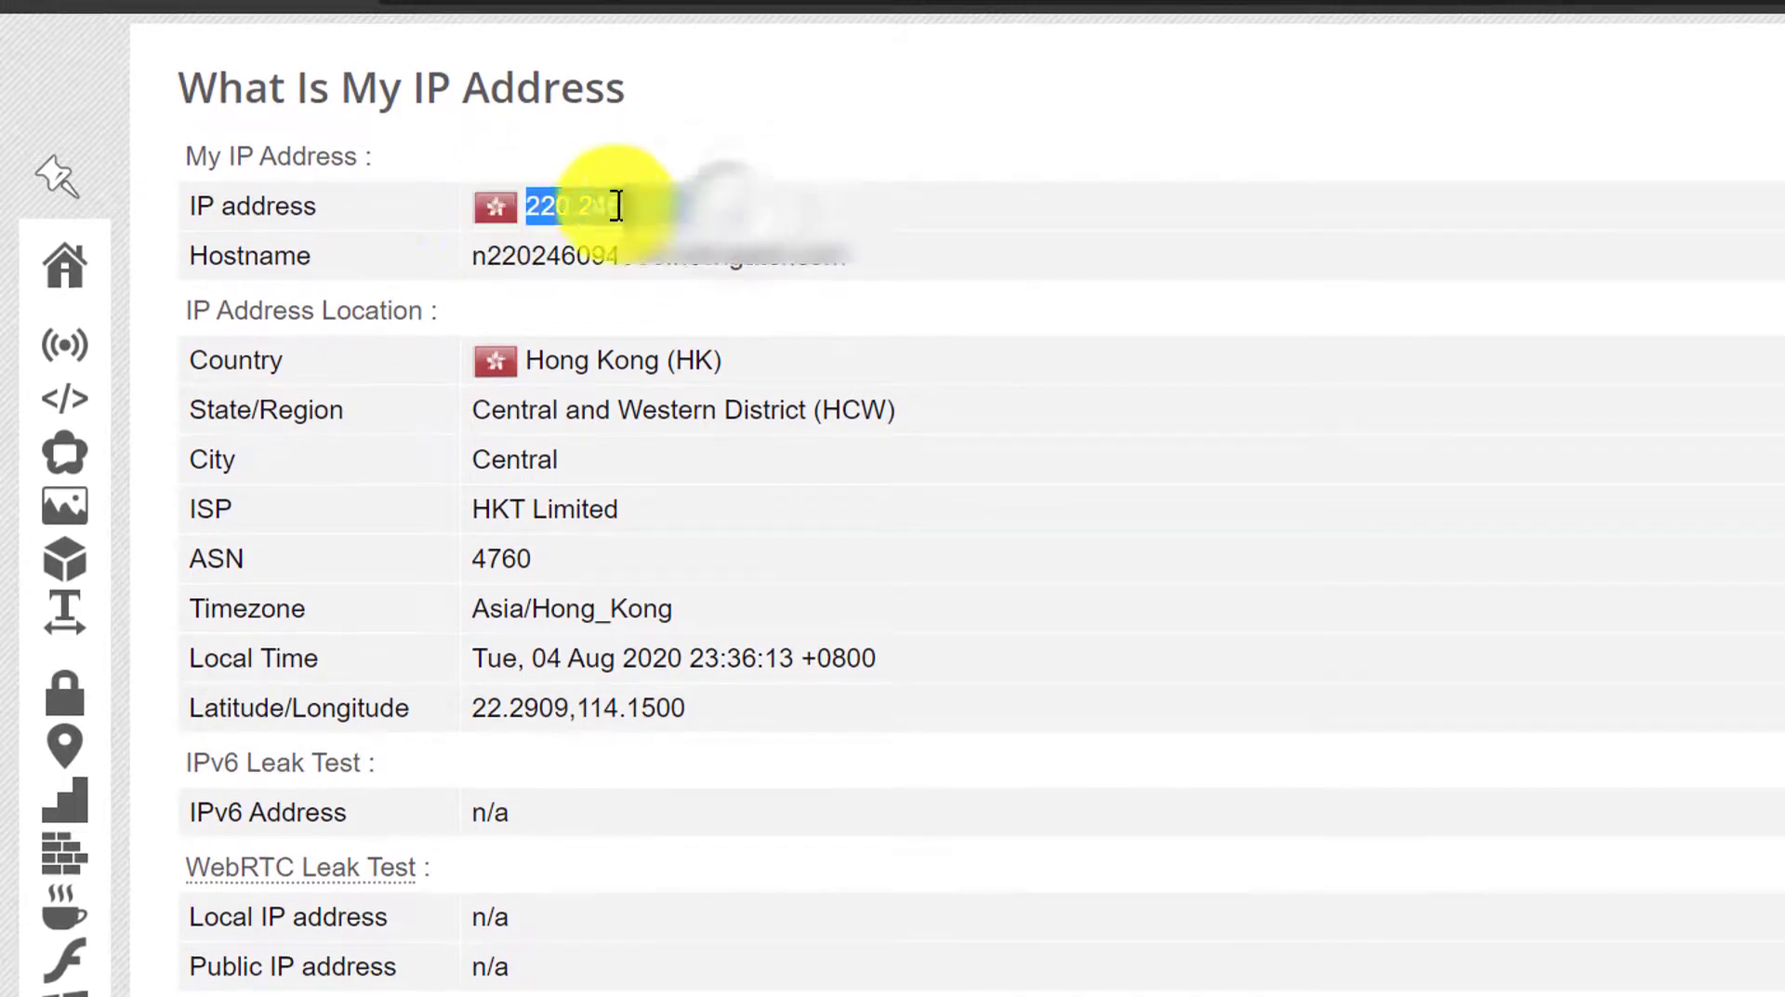
scroll(594, 410, down, 4)
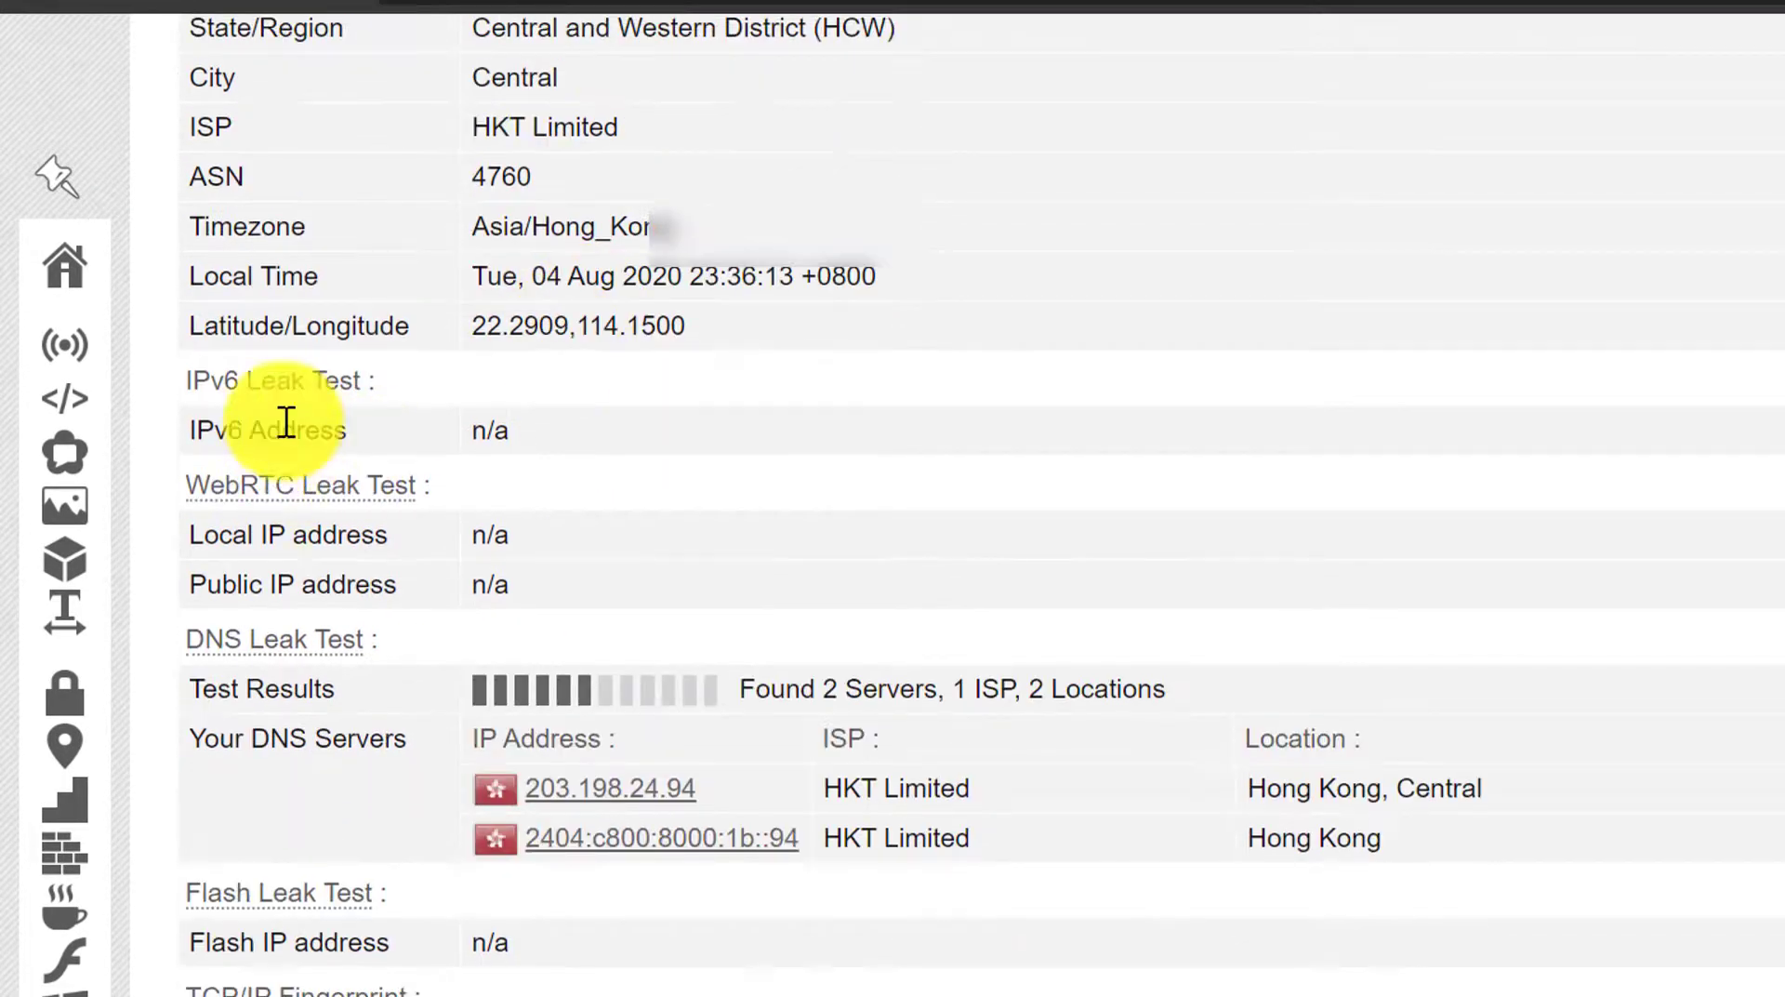
scroll(585, 394, down, 2)
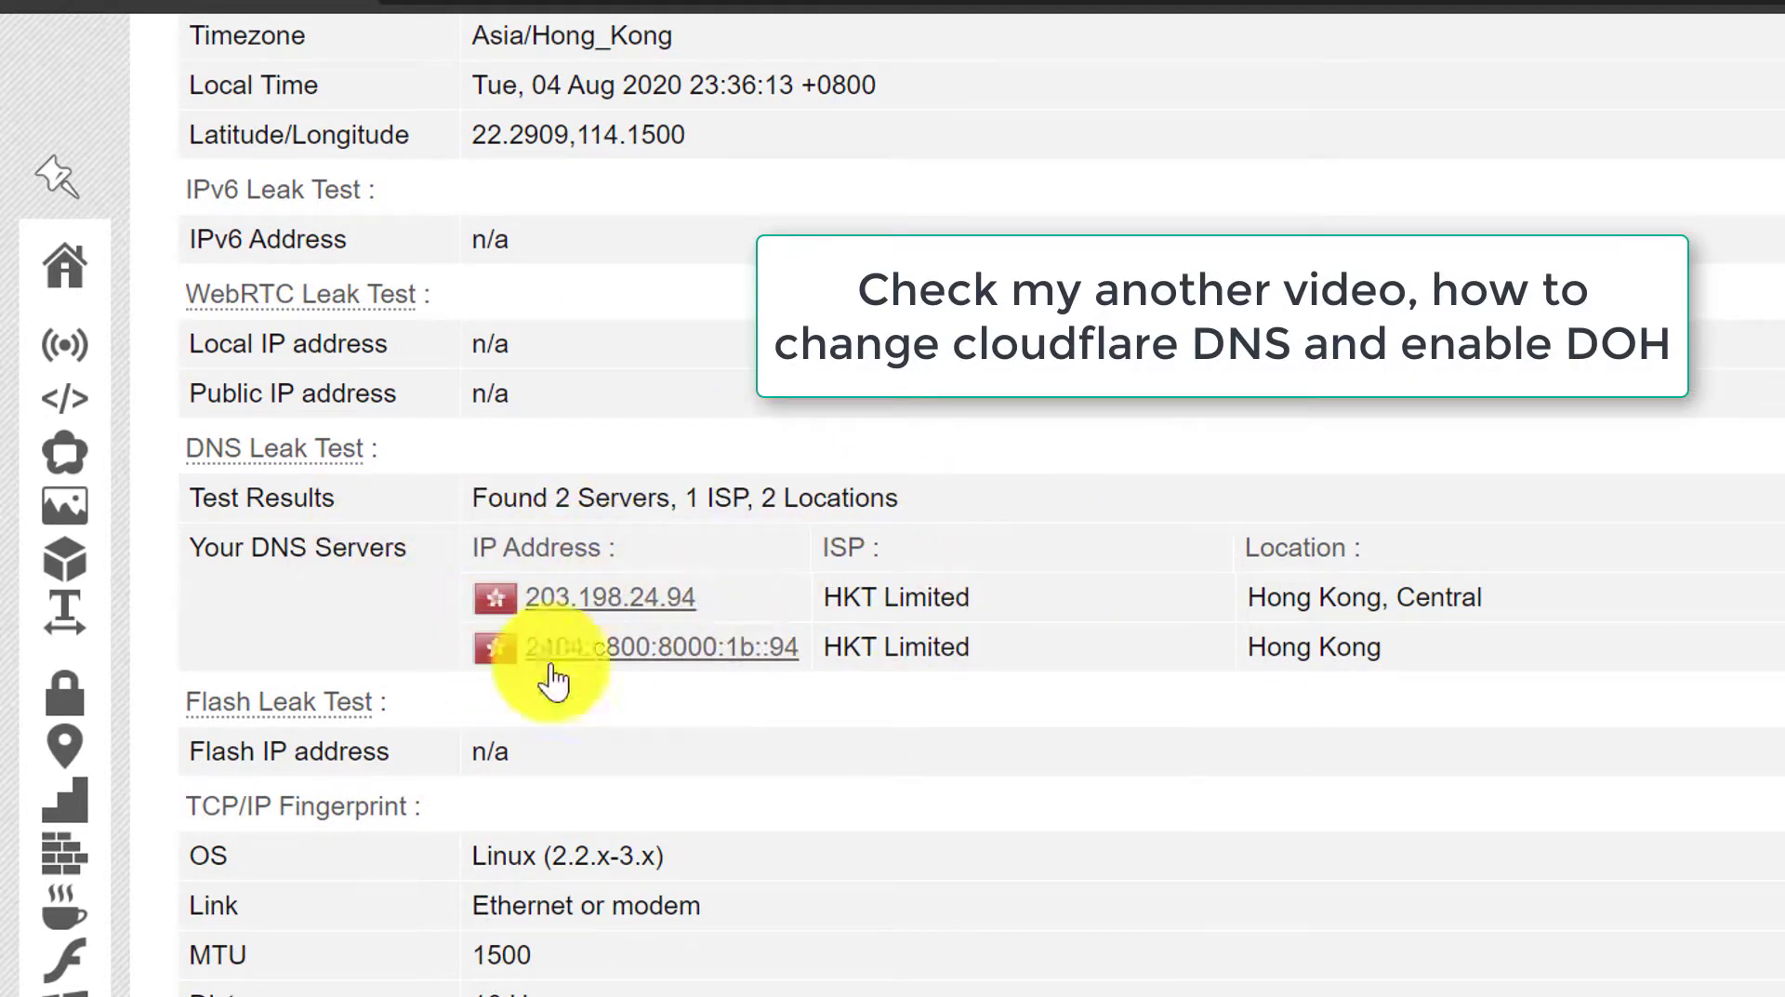
double_click(651, 599)
drag(655, 599, 848, 598)
click(1041, 632)
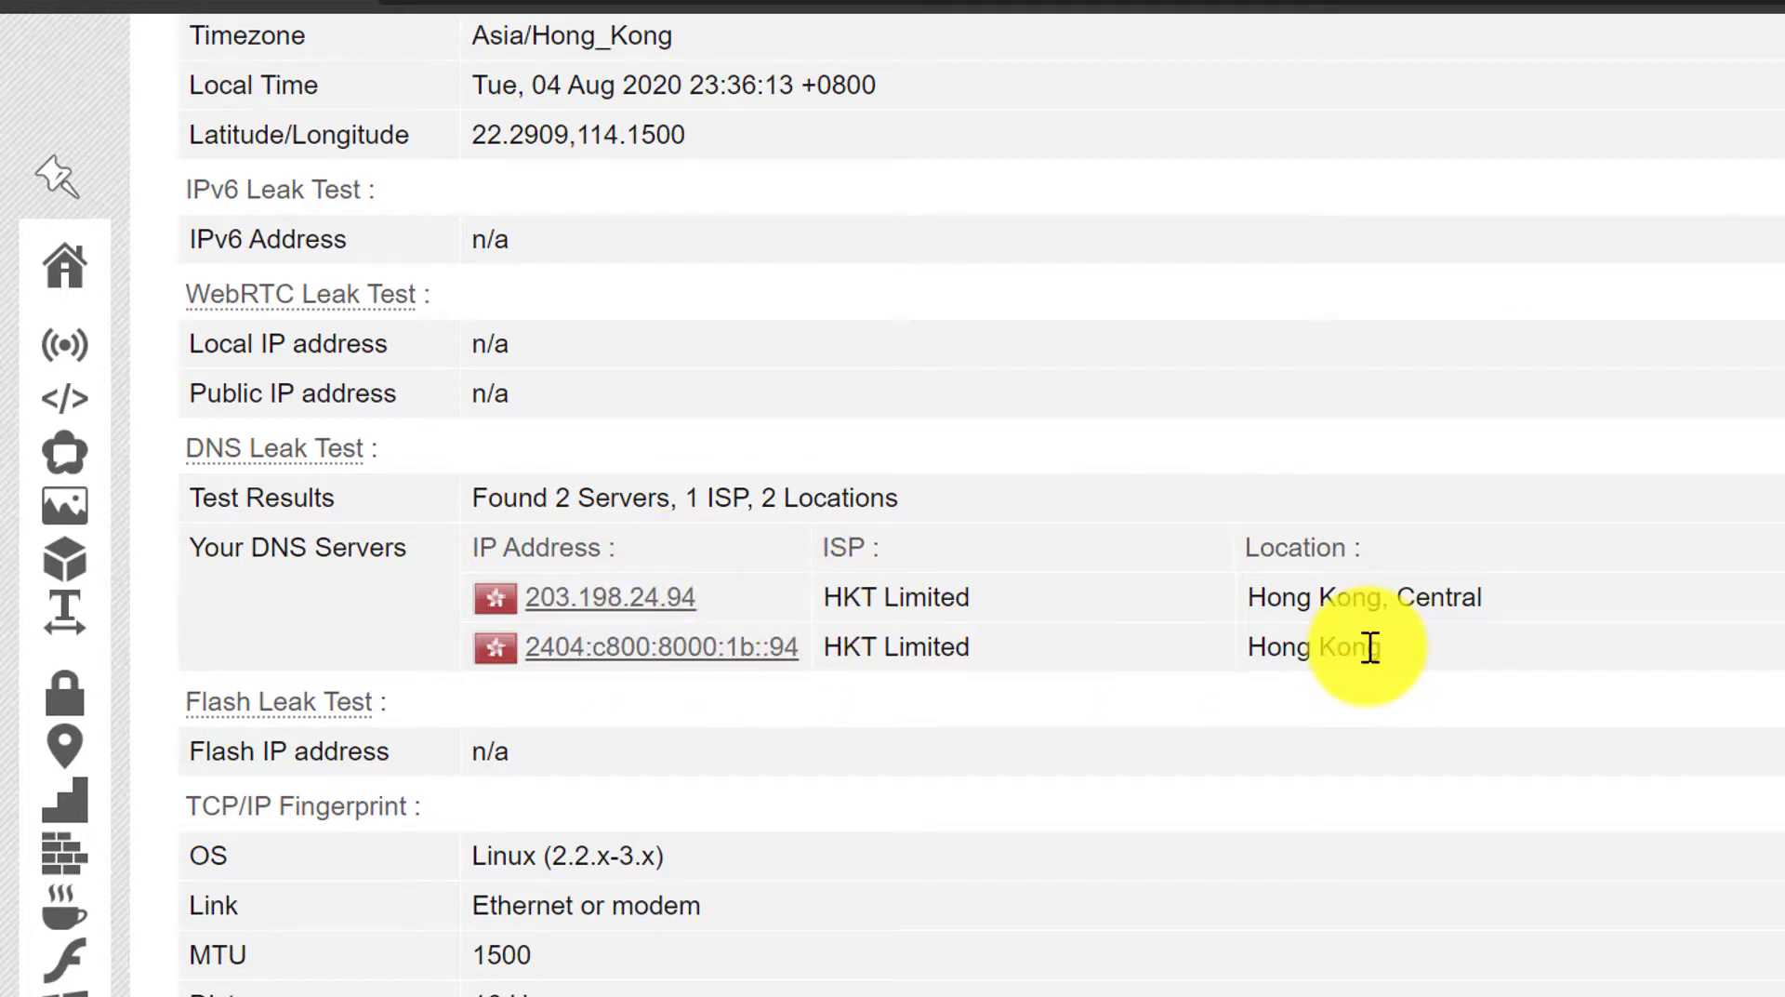
scroll(698, 398, down, 6)
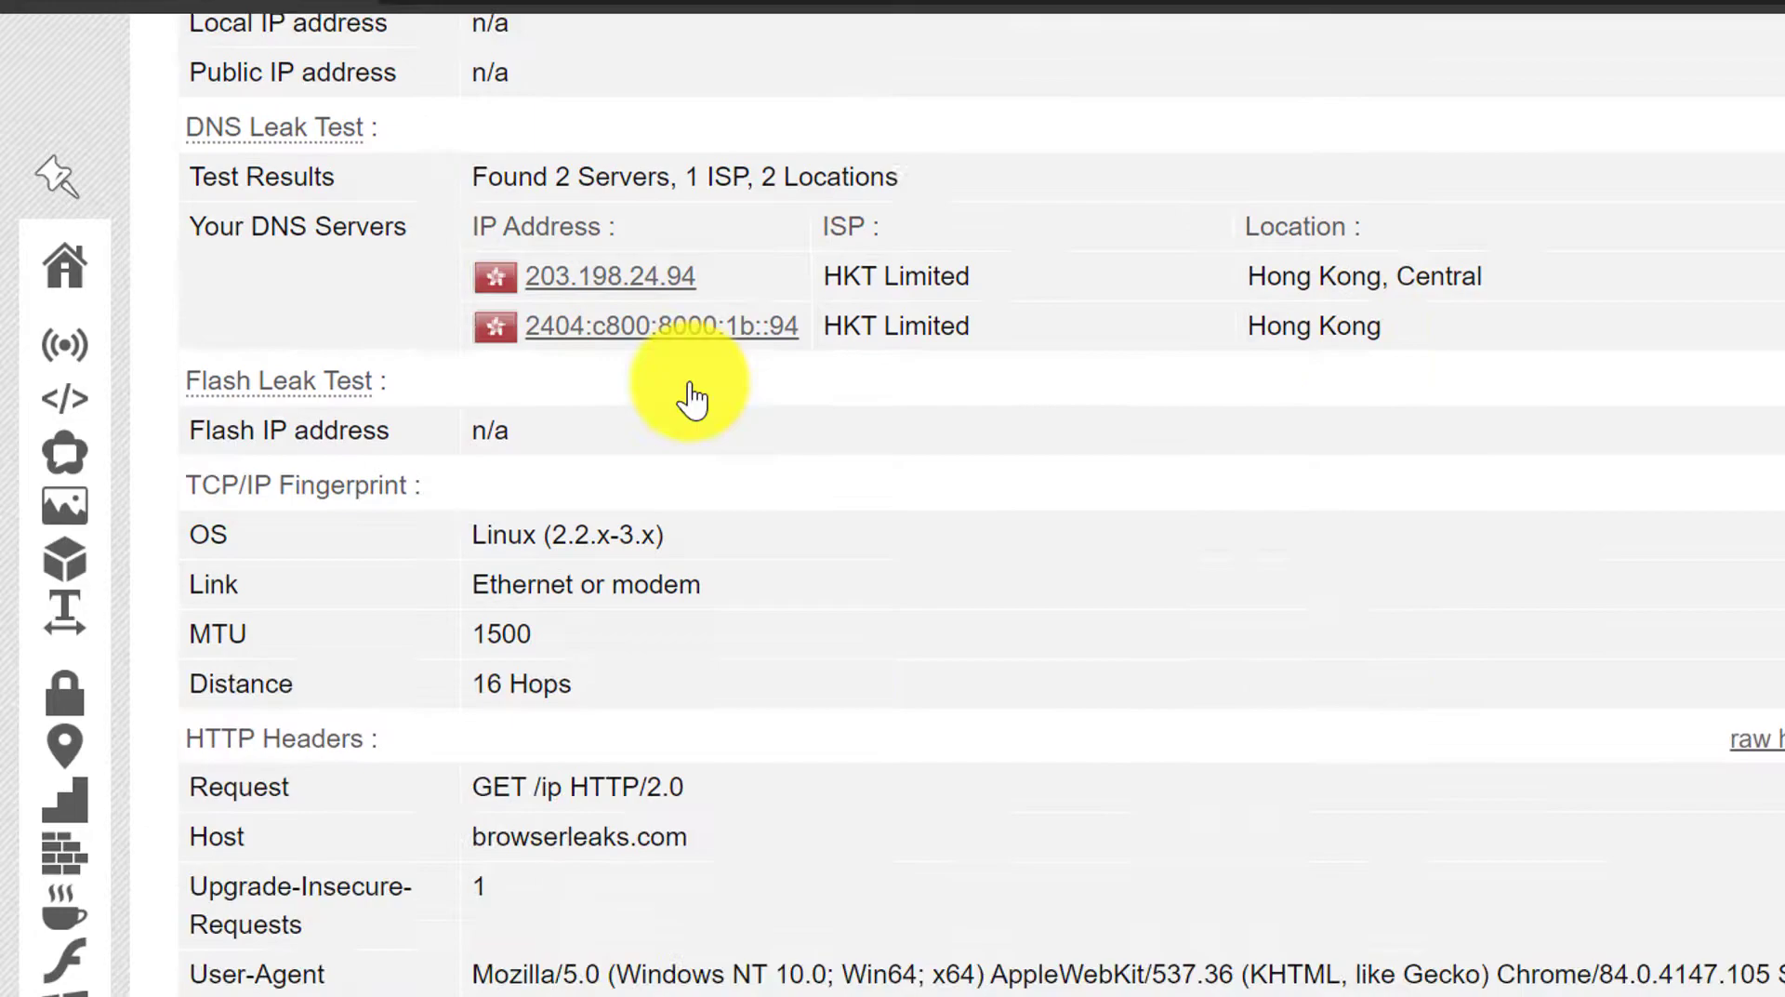
scroll(604, 185, down, 6)
scroll(632, 195, down, 7)
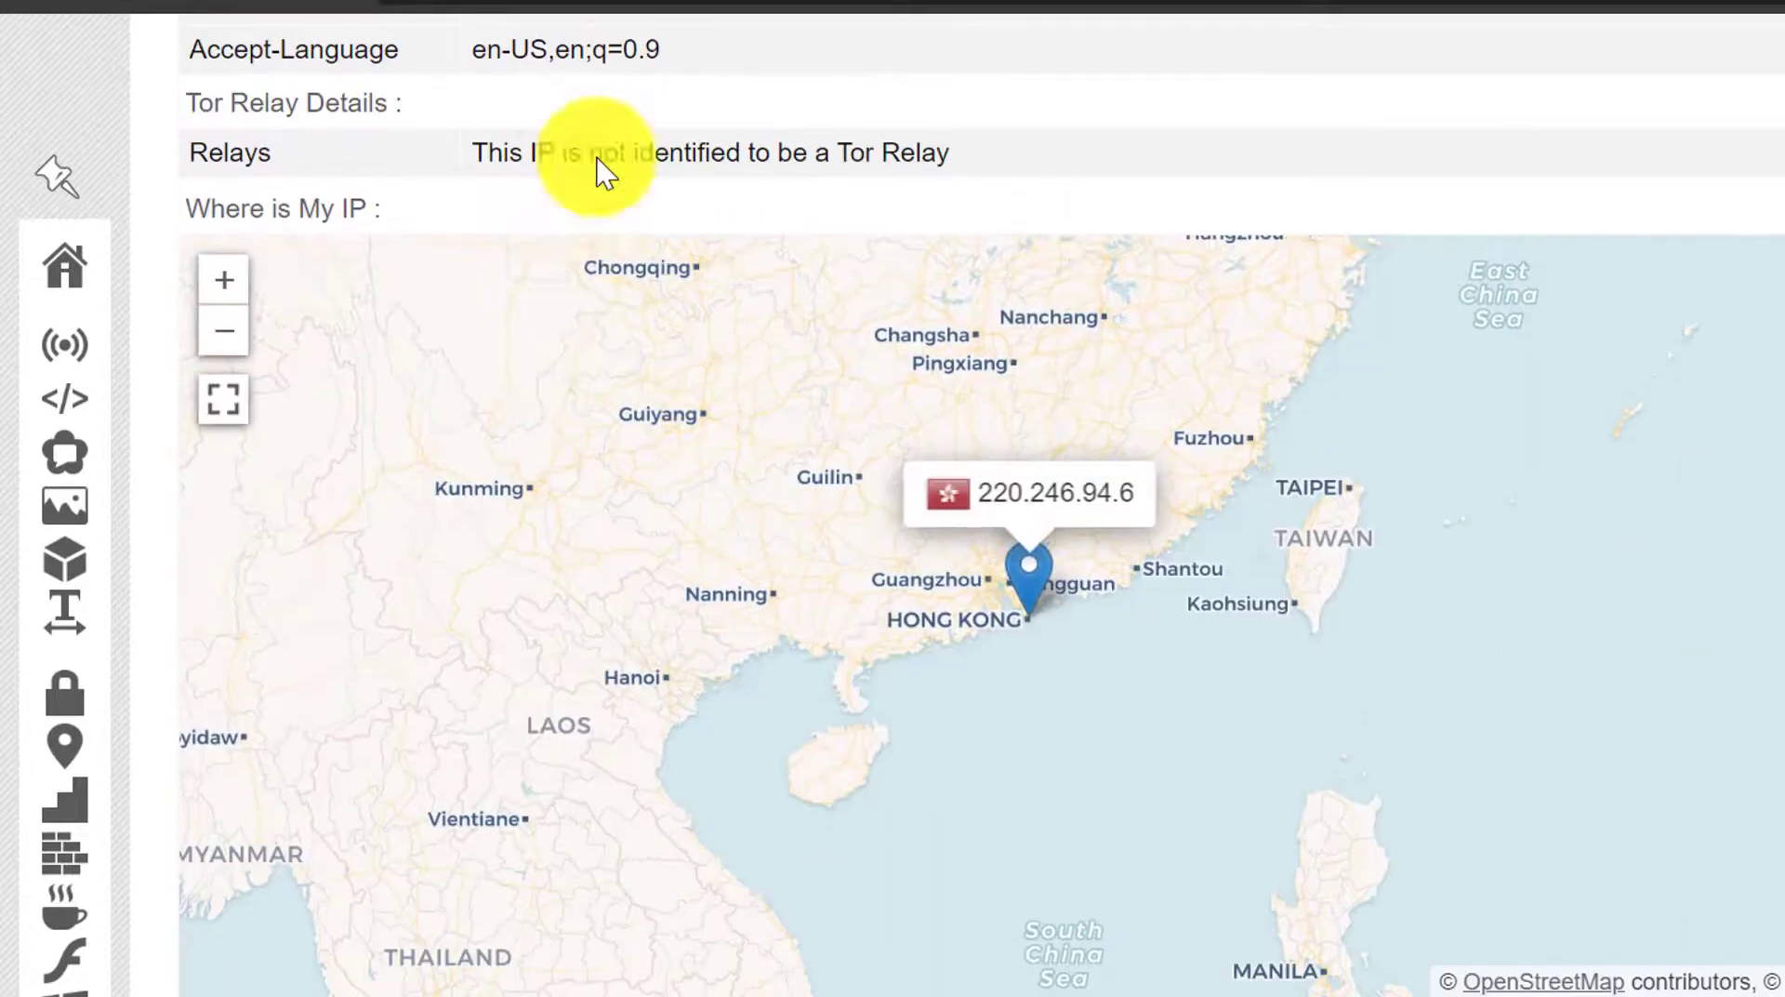
scroll(678, 604, down, 14)
scroll(734, 614, up, 20)
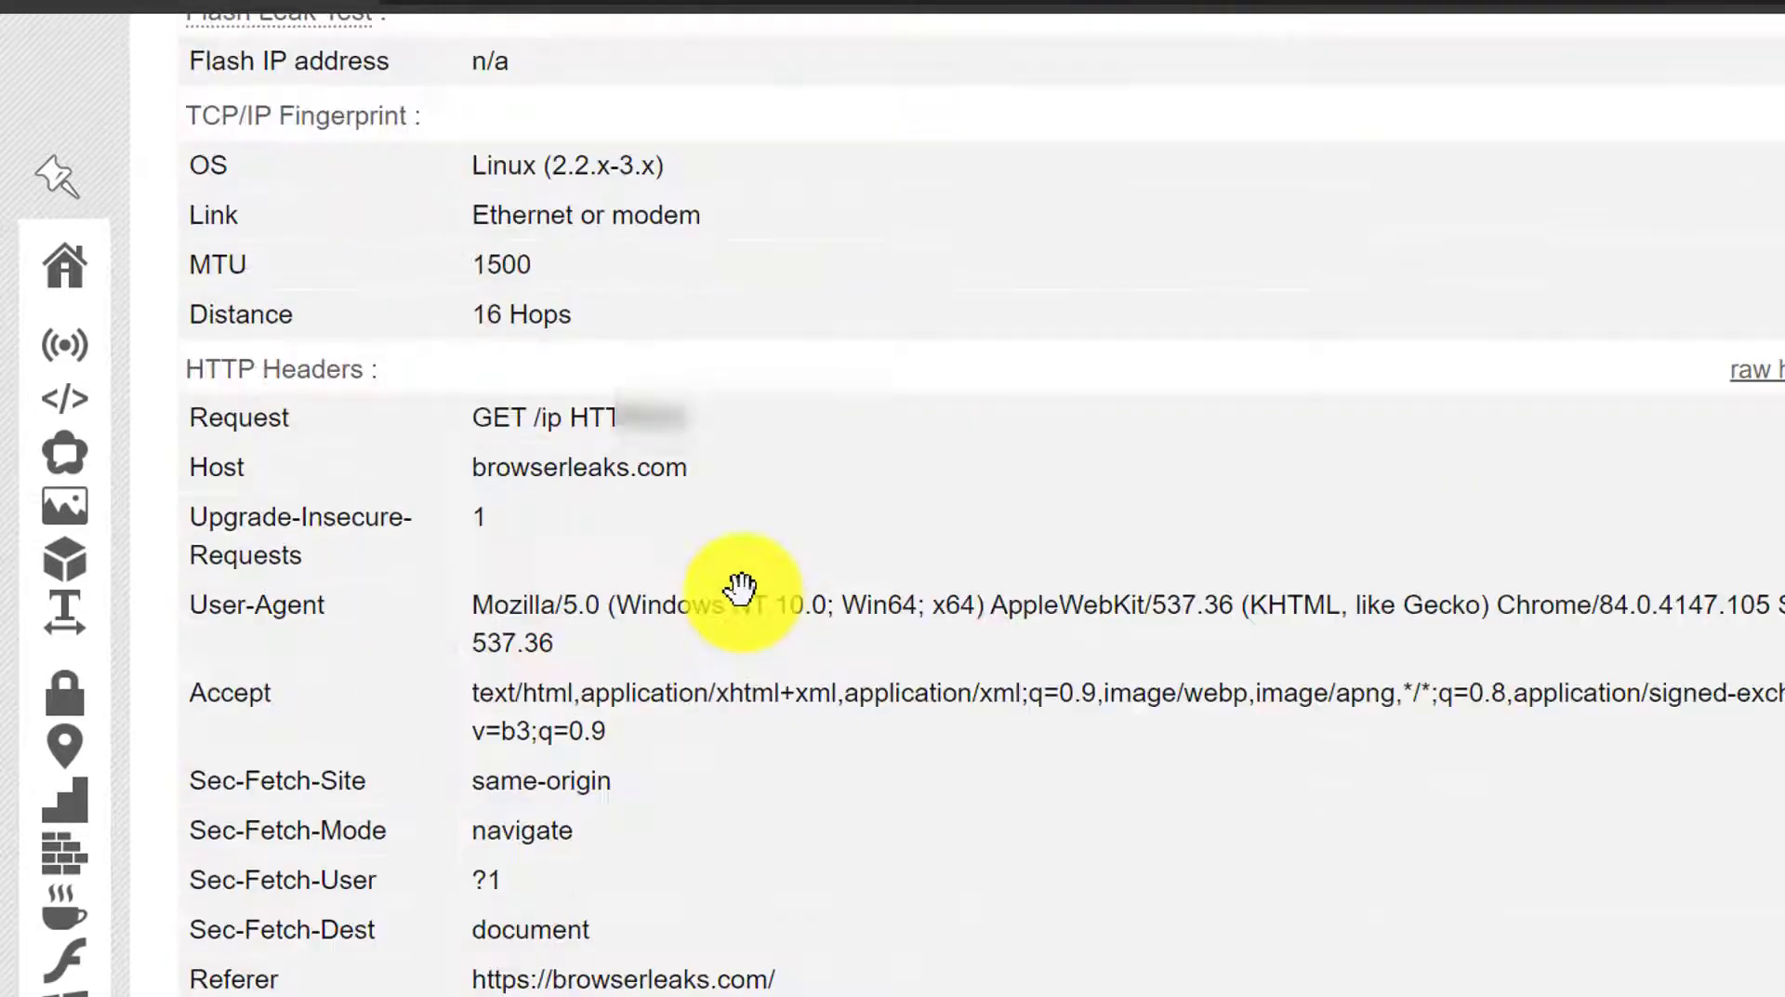
mouse_move(60, 319)
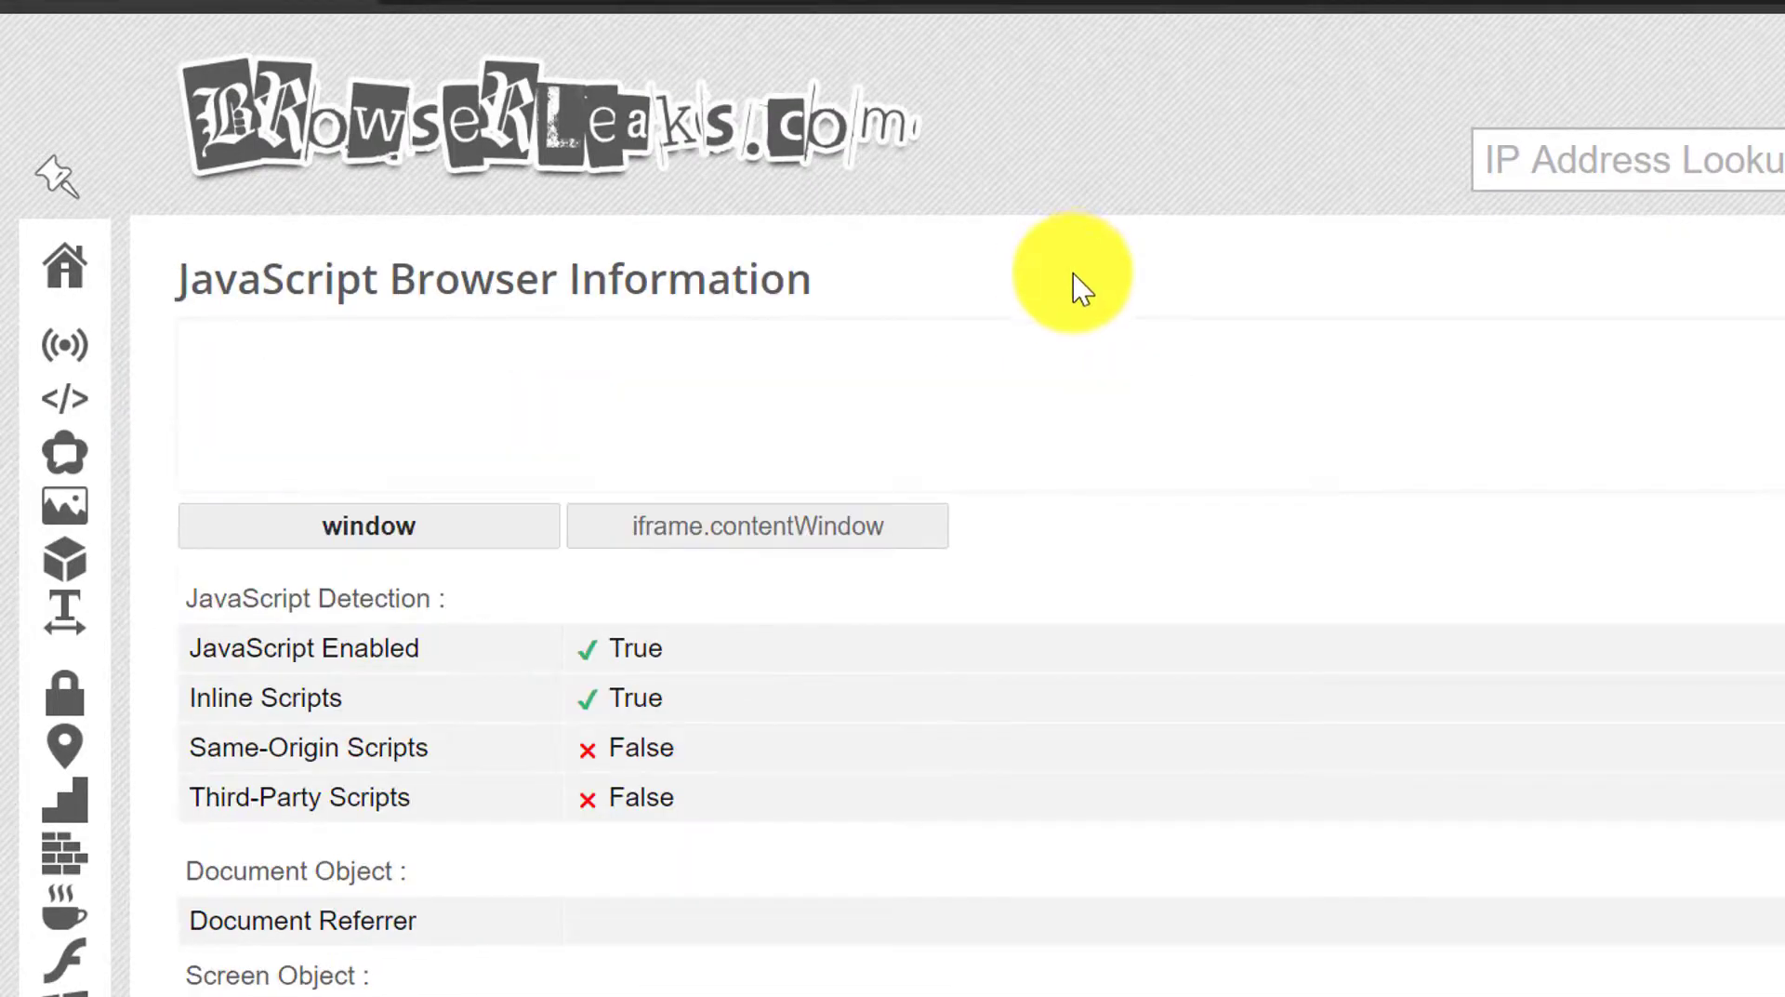
Go from the BrowserLeaks JavaScript page to the WebRTC Leak Test
scroll(1072, 282, down, 2)
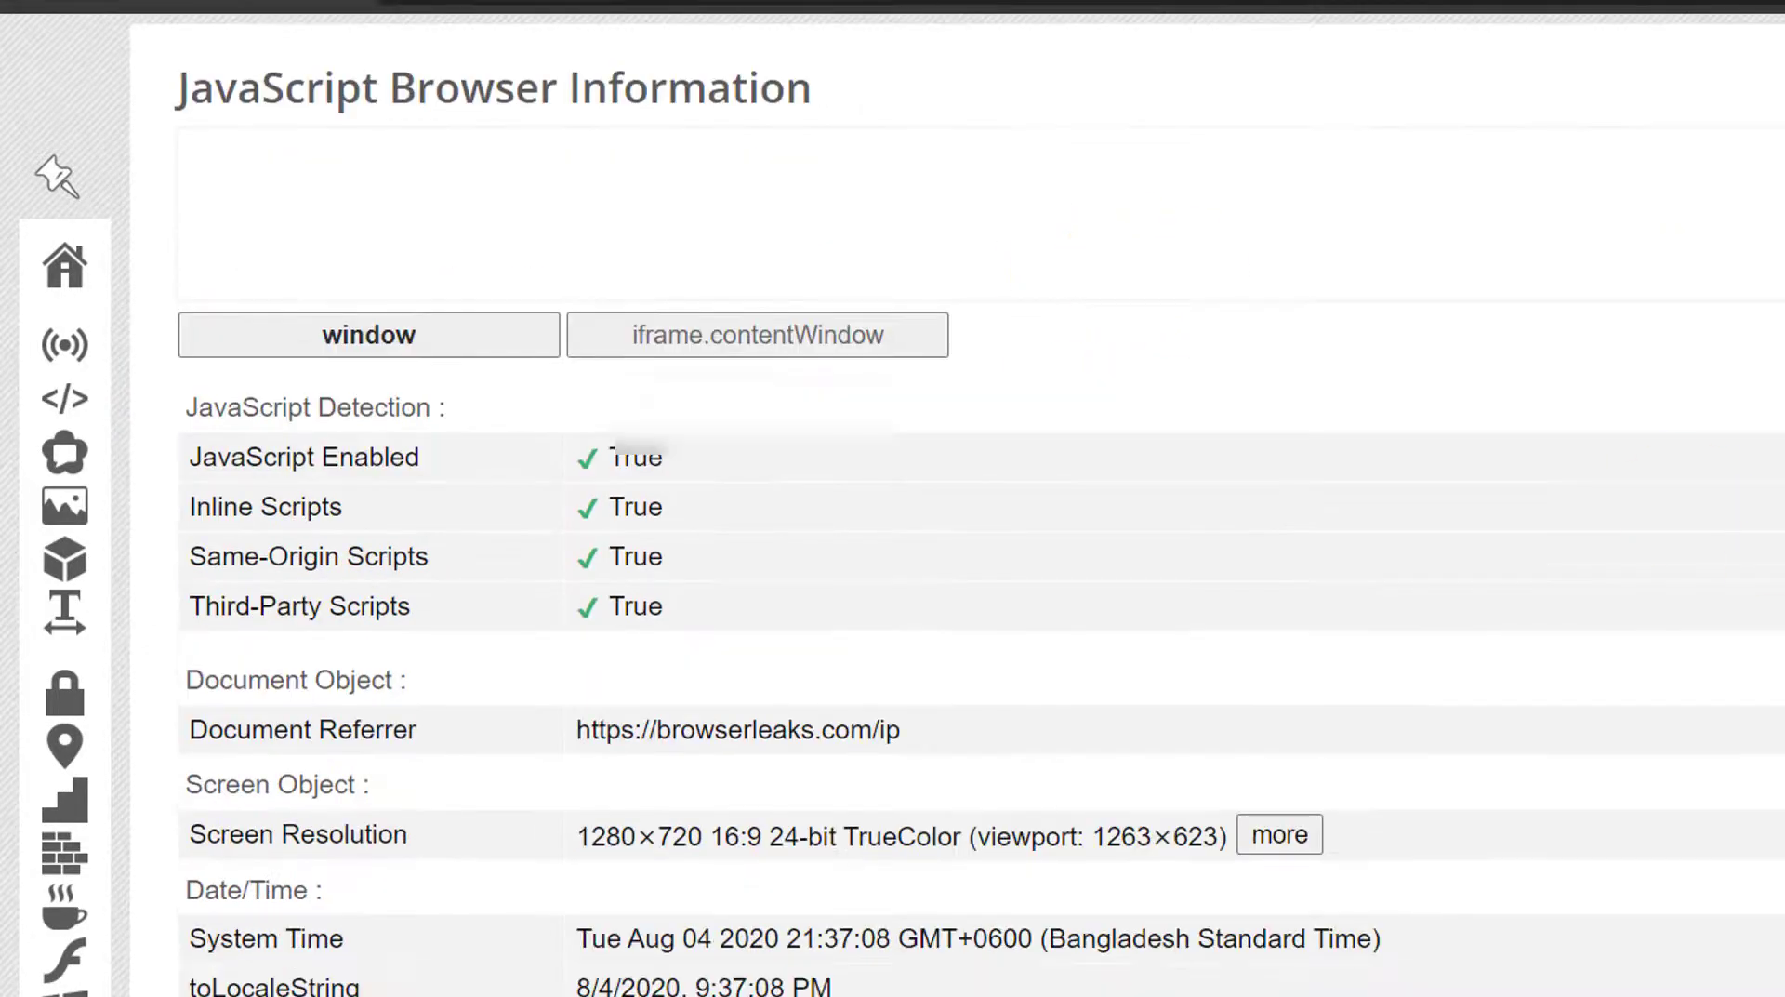
scroll(921, 279, up, 2)
scroll(589, 387, down, 4)
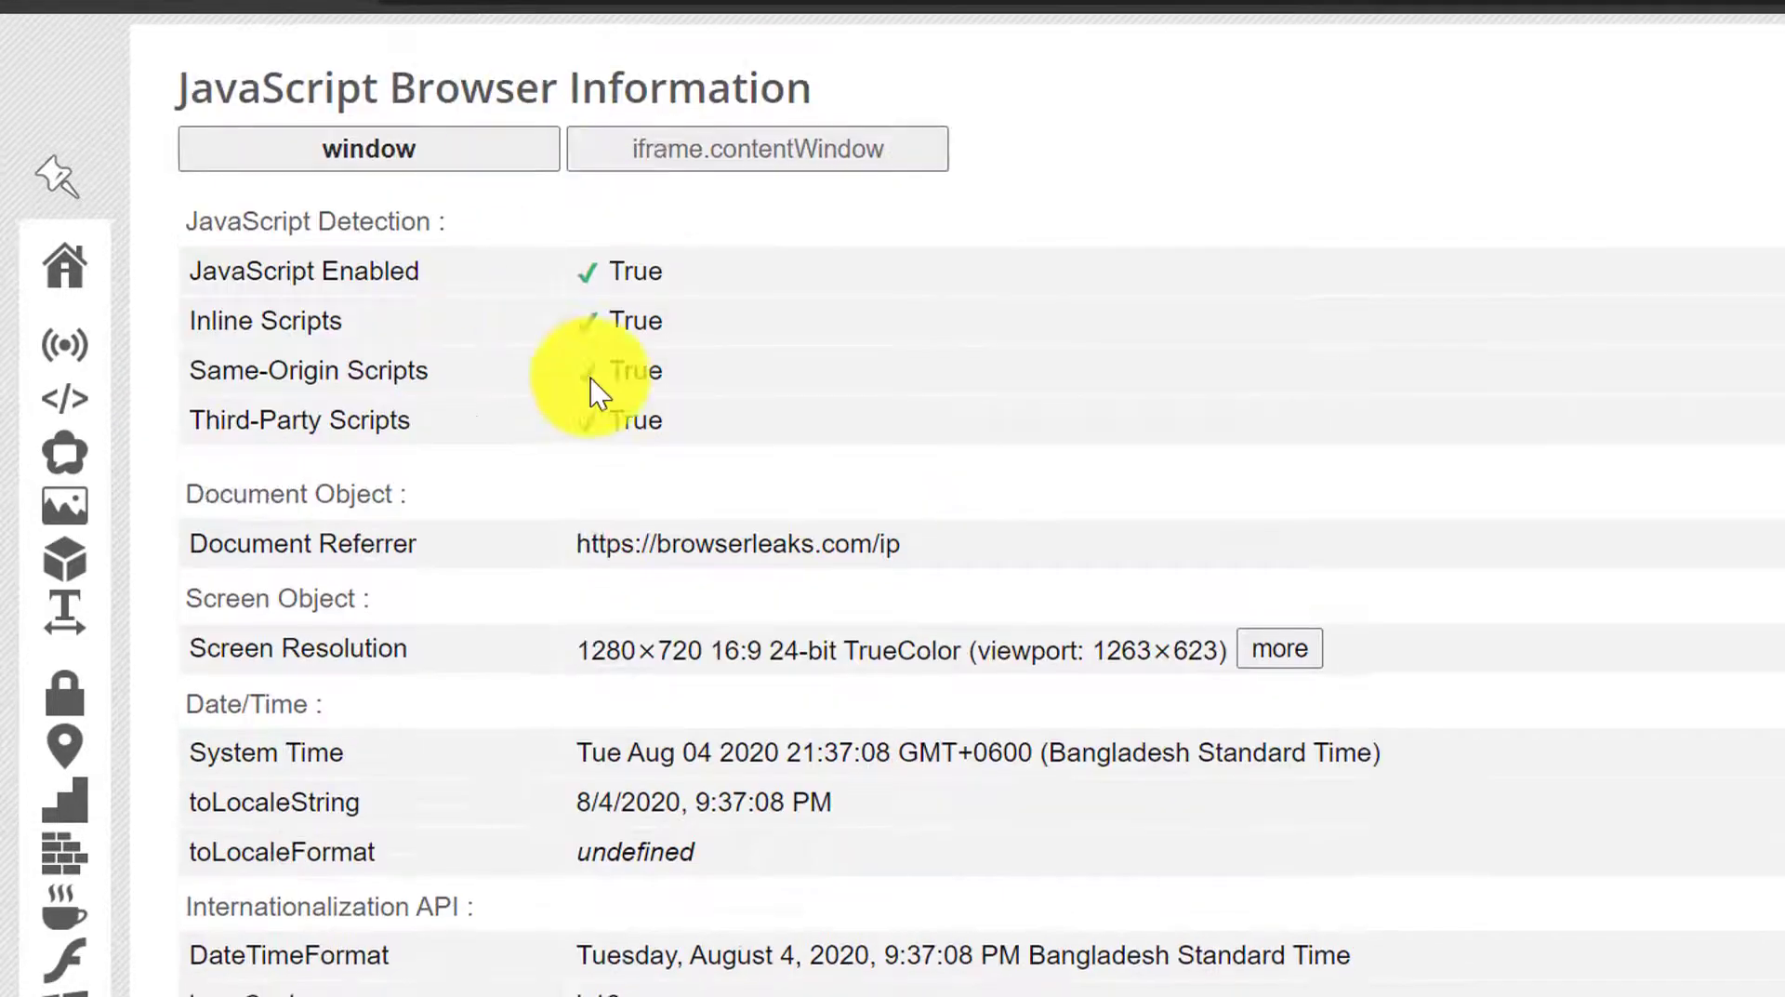
scroll(530, 207, up, 3)
scroll(785, 470, down, 15)
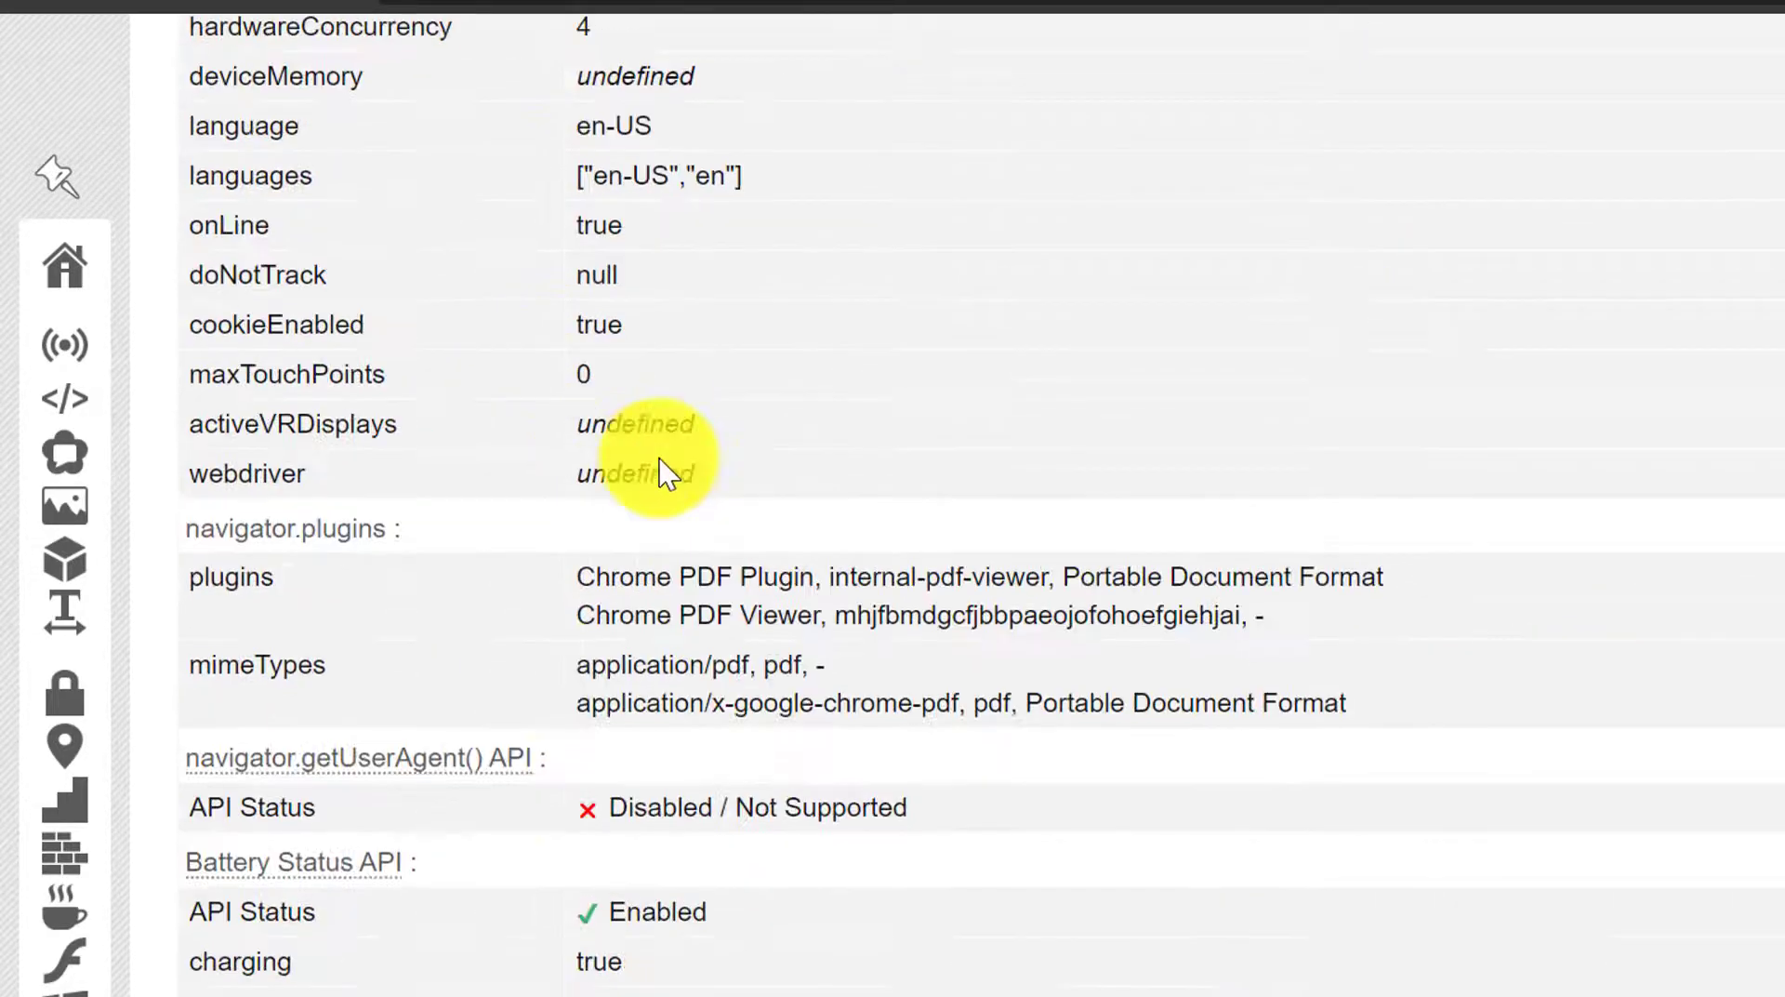
scroll(1199, 602, up, 12)
mouse_move(72, 410)
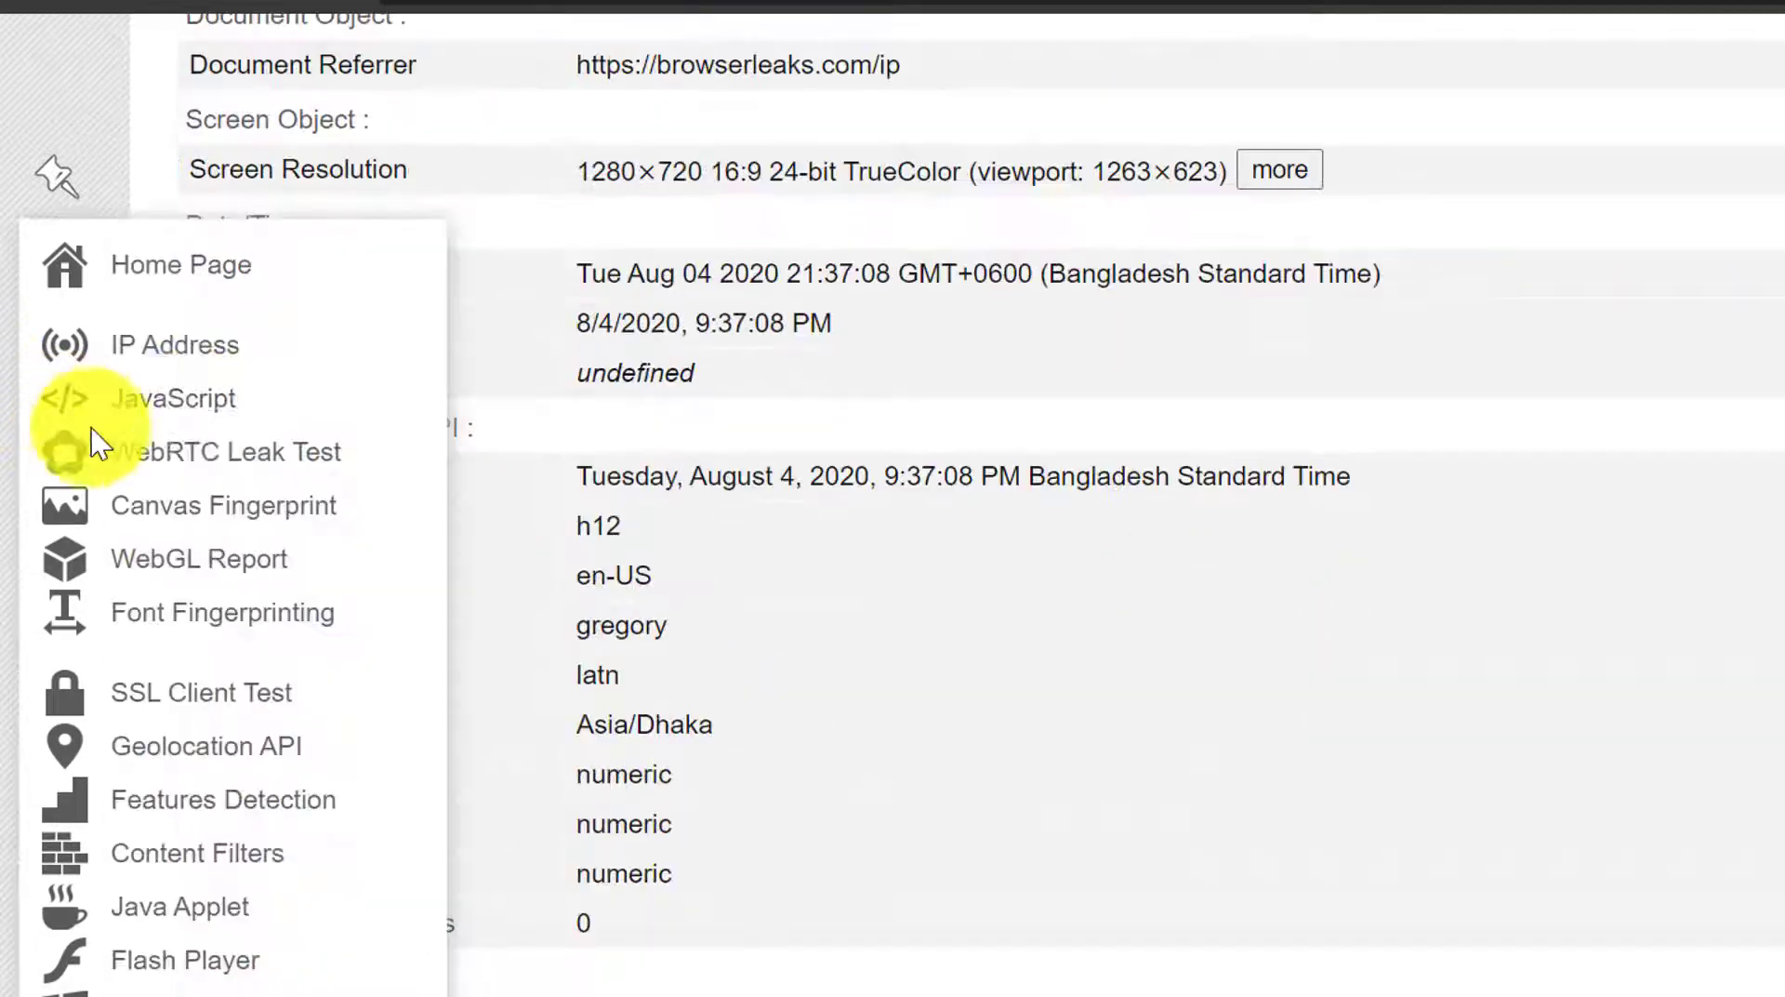
click(272, 478)
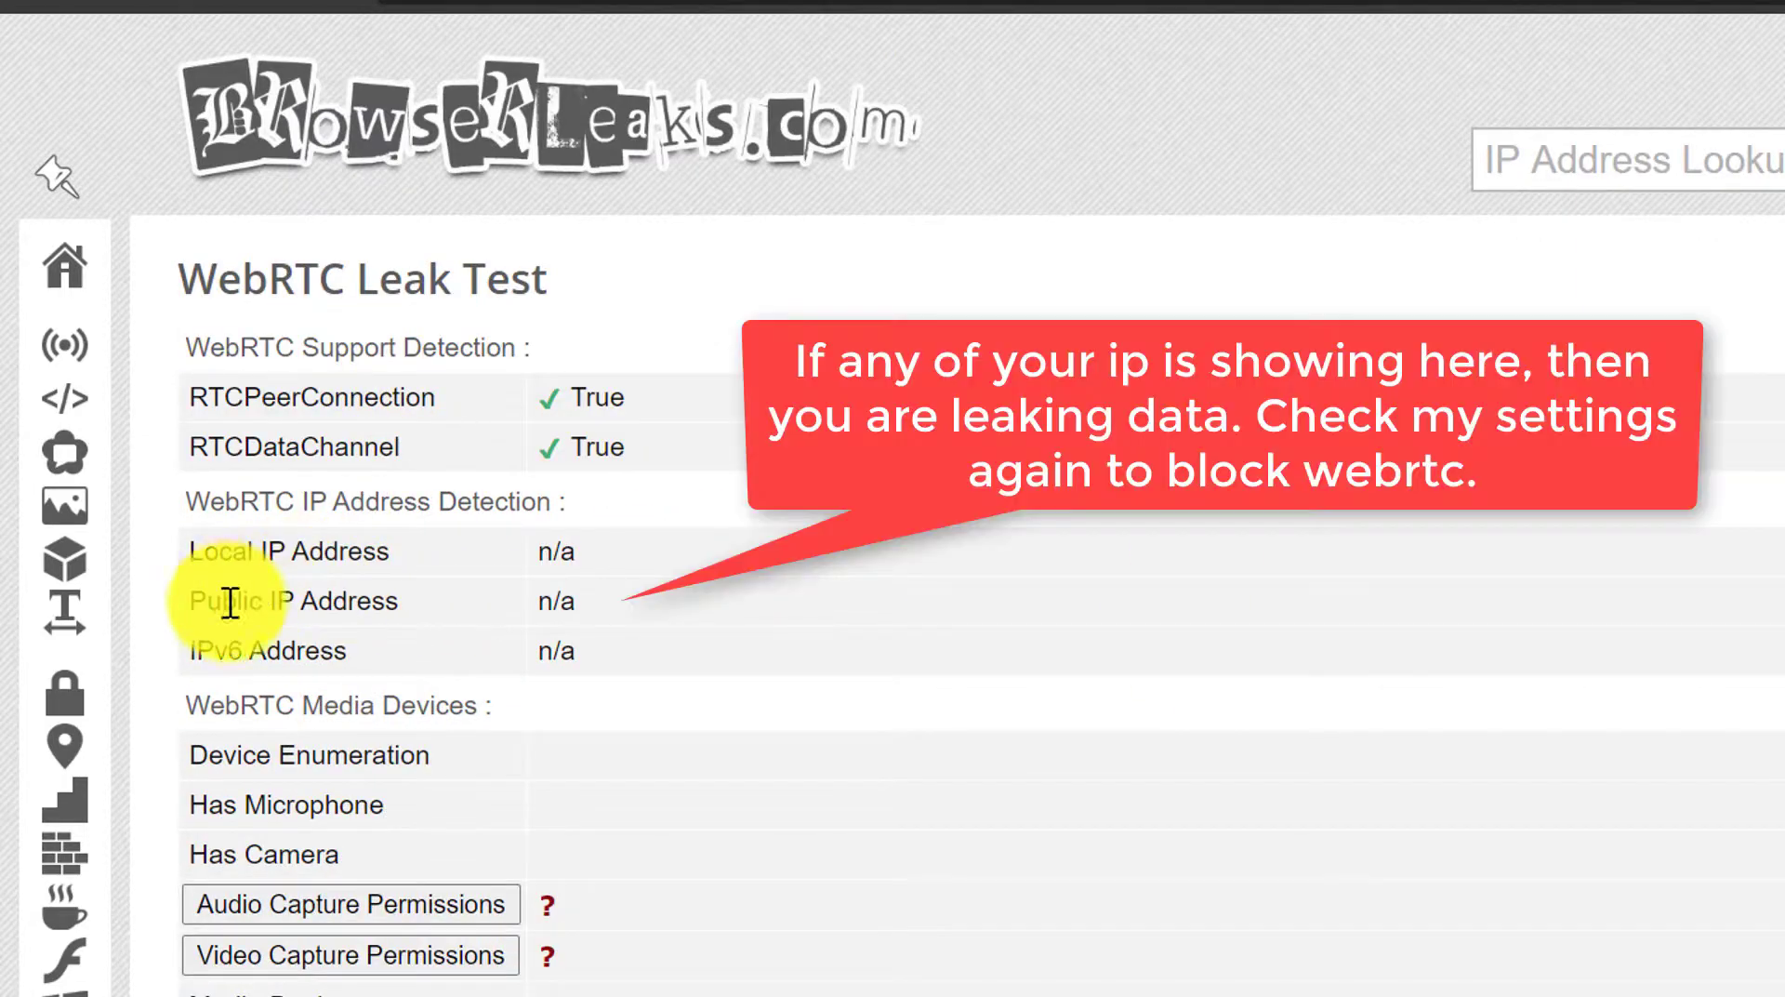
Confirm the local, public and IPv6 address rows all read n/a
drag(198, 600, 618, 619)
click(686, 621)
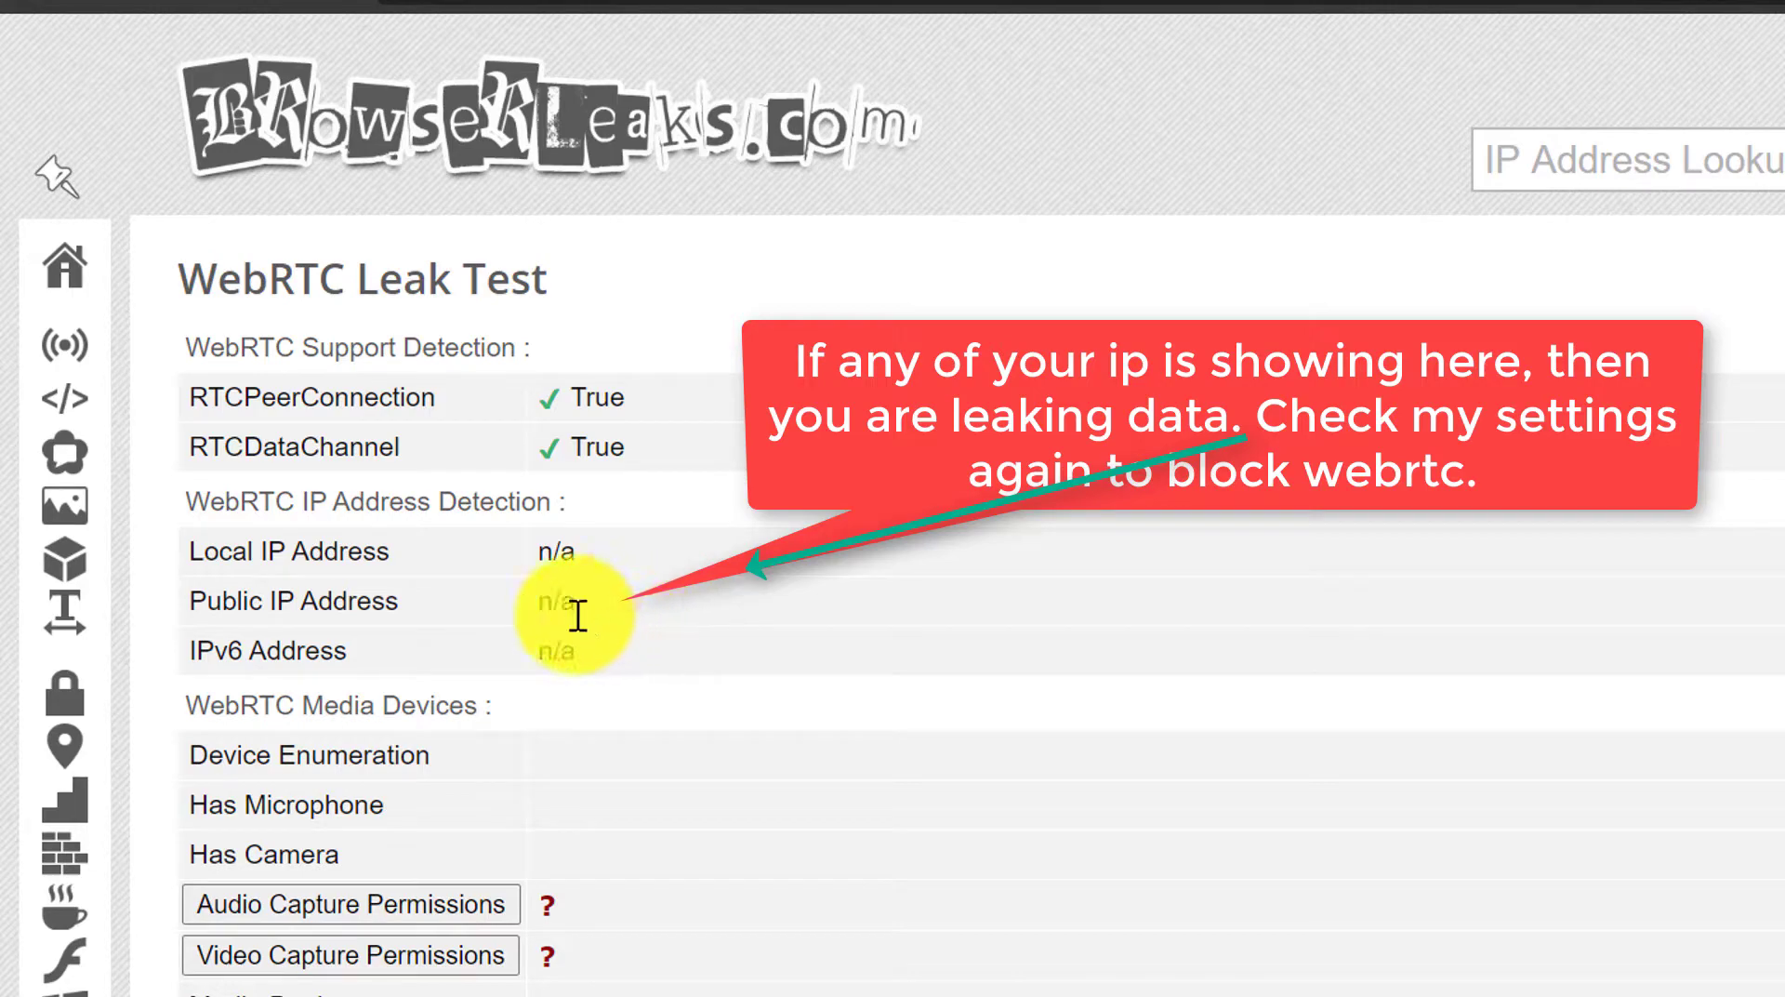
click(359, 625)
mouse_move(143, 483)
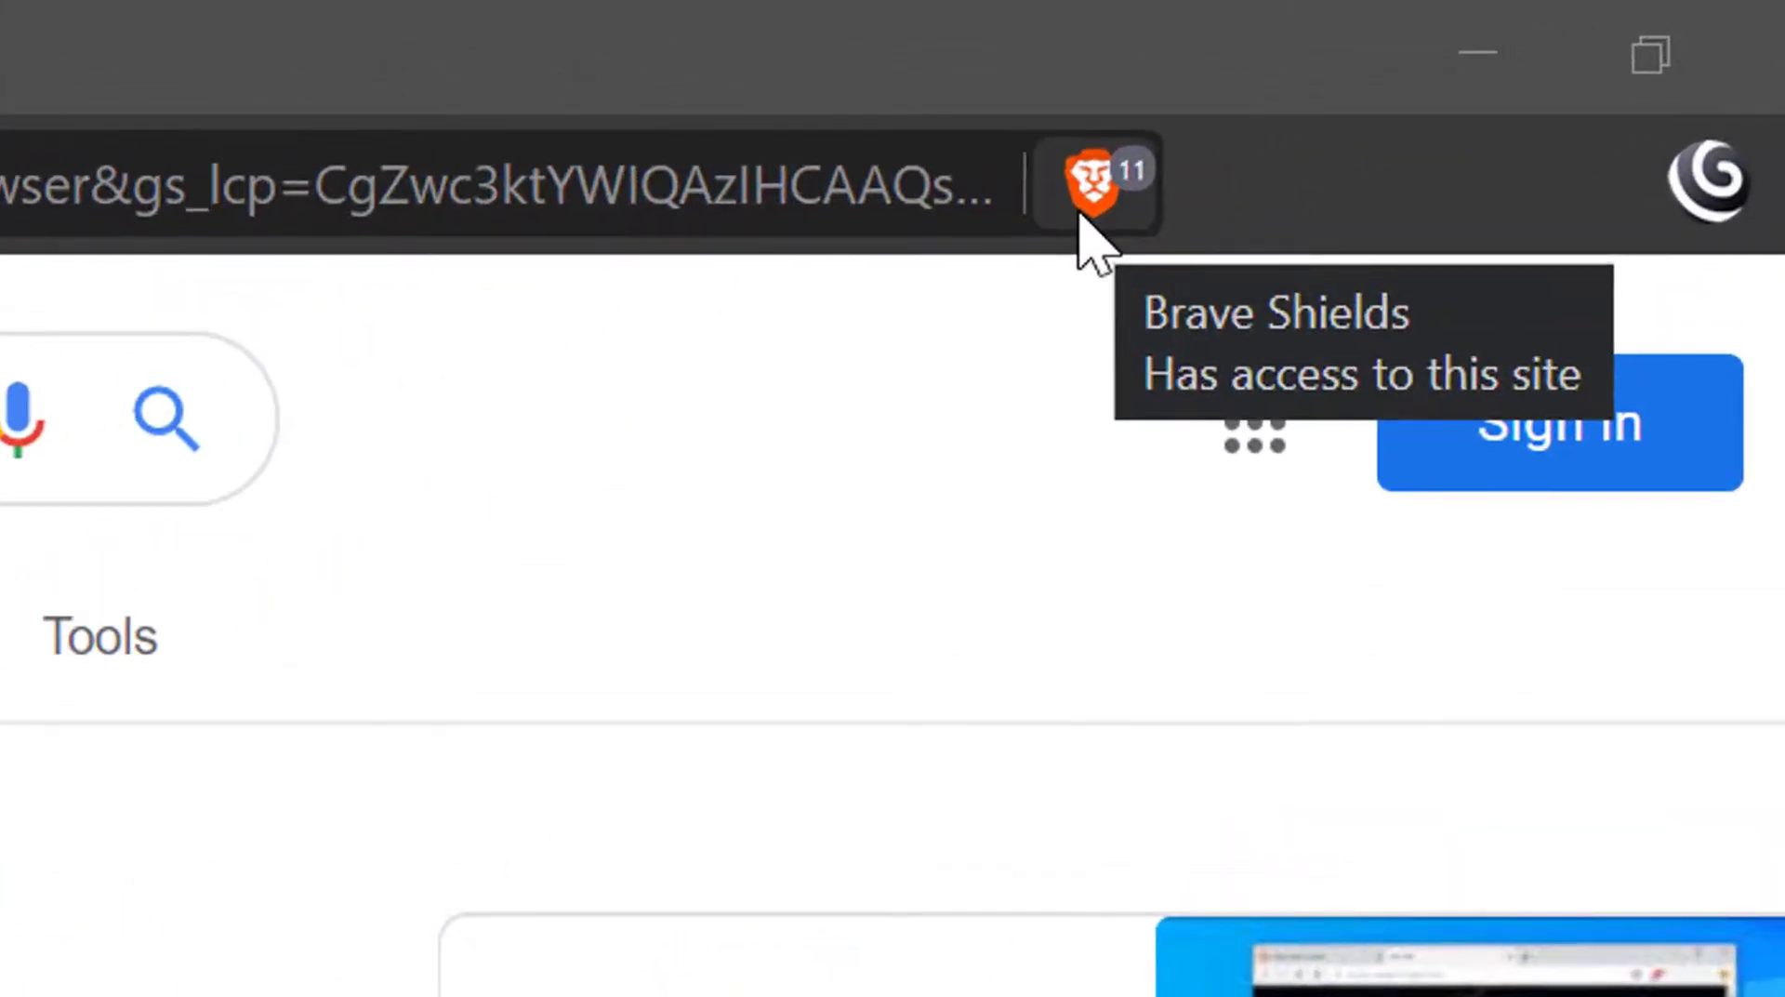
Set Google's Shields trackers & ads option to Allow all trackers & ads
click(1095, 186)
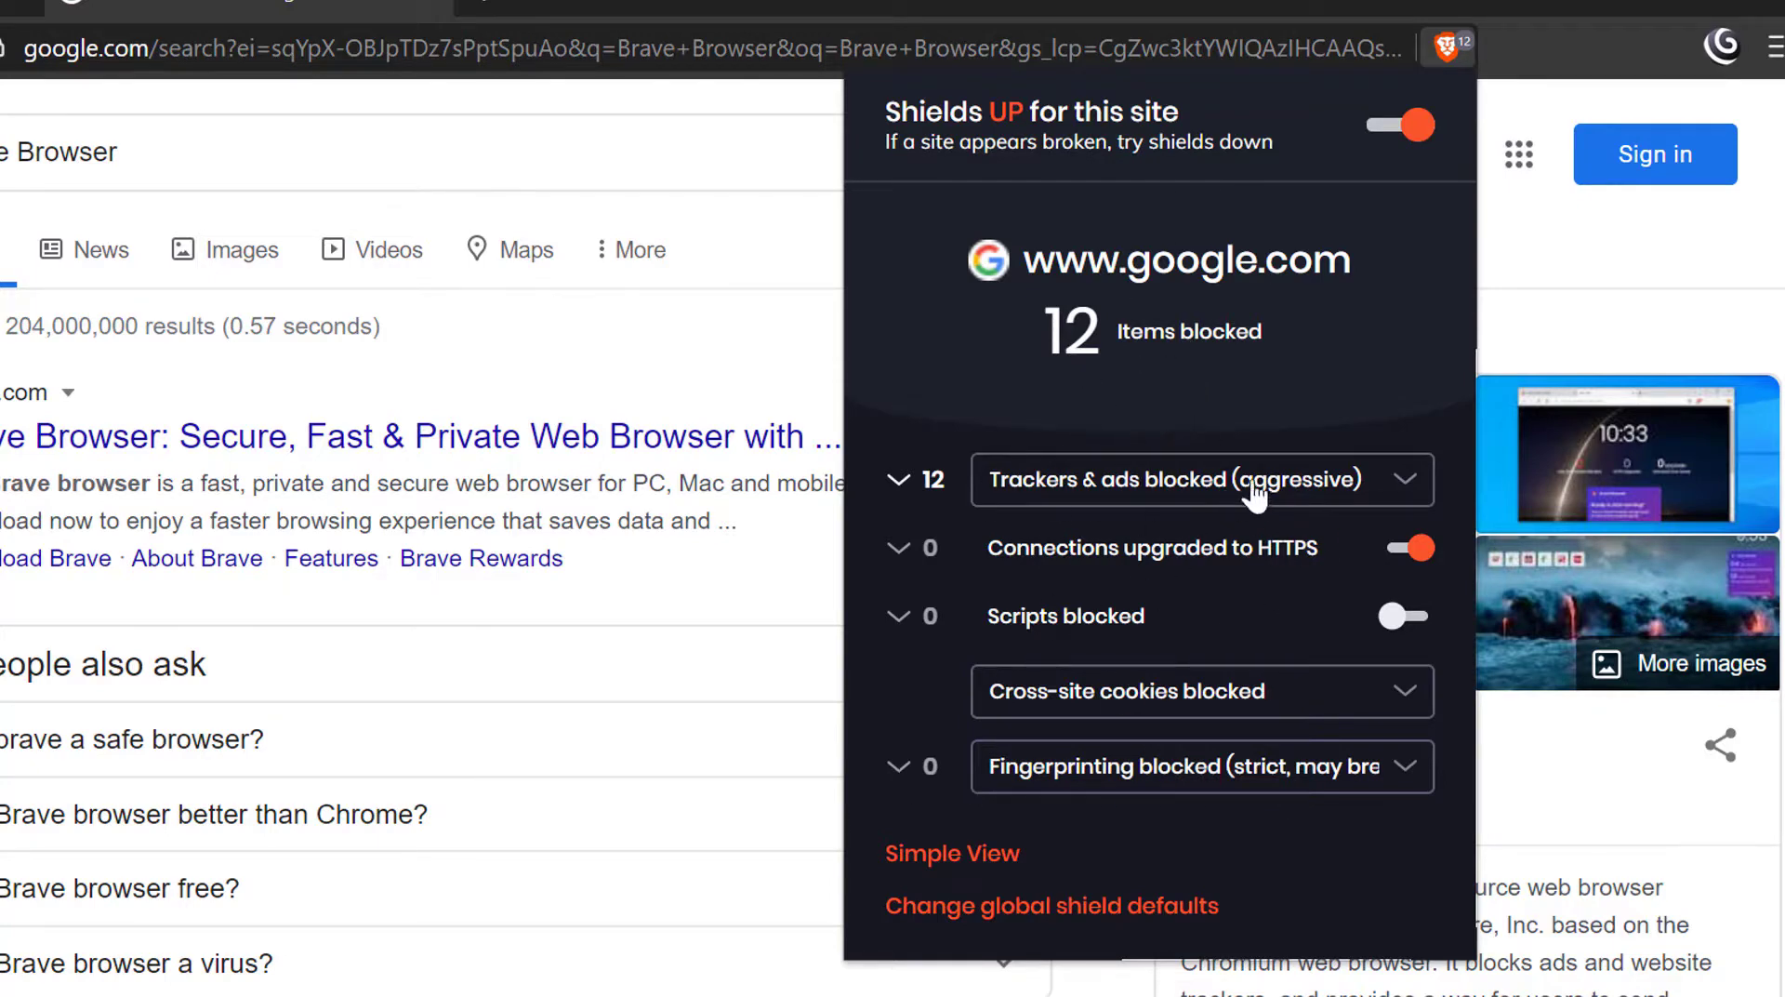
click(1354, 502)
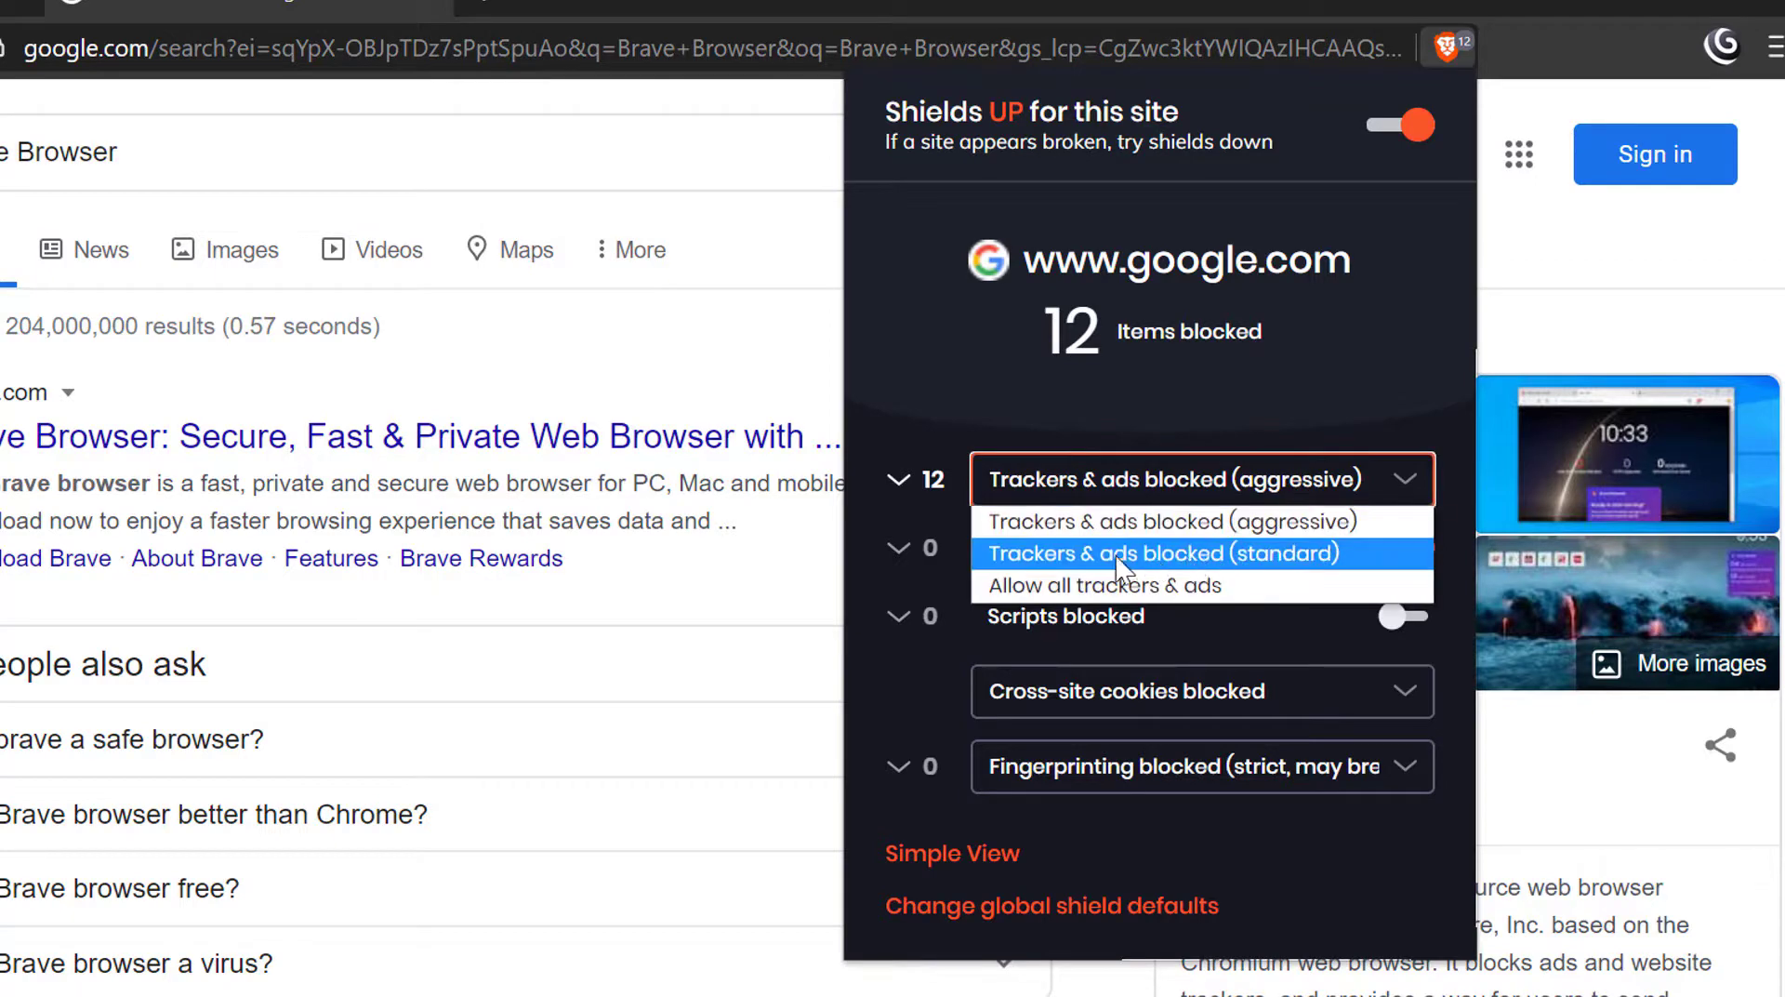
click(1158, 555)
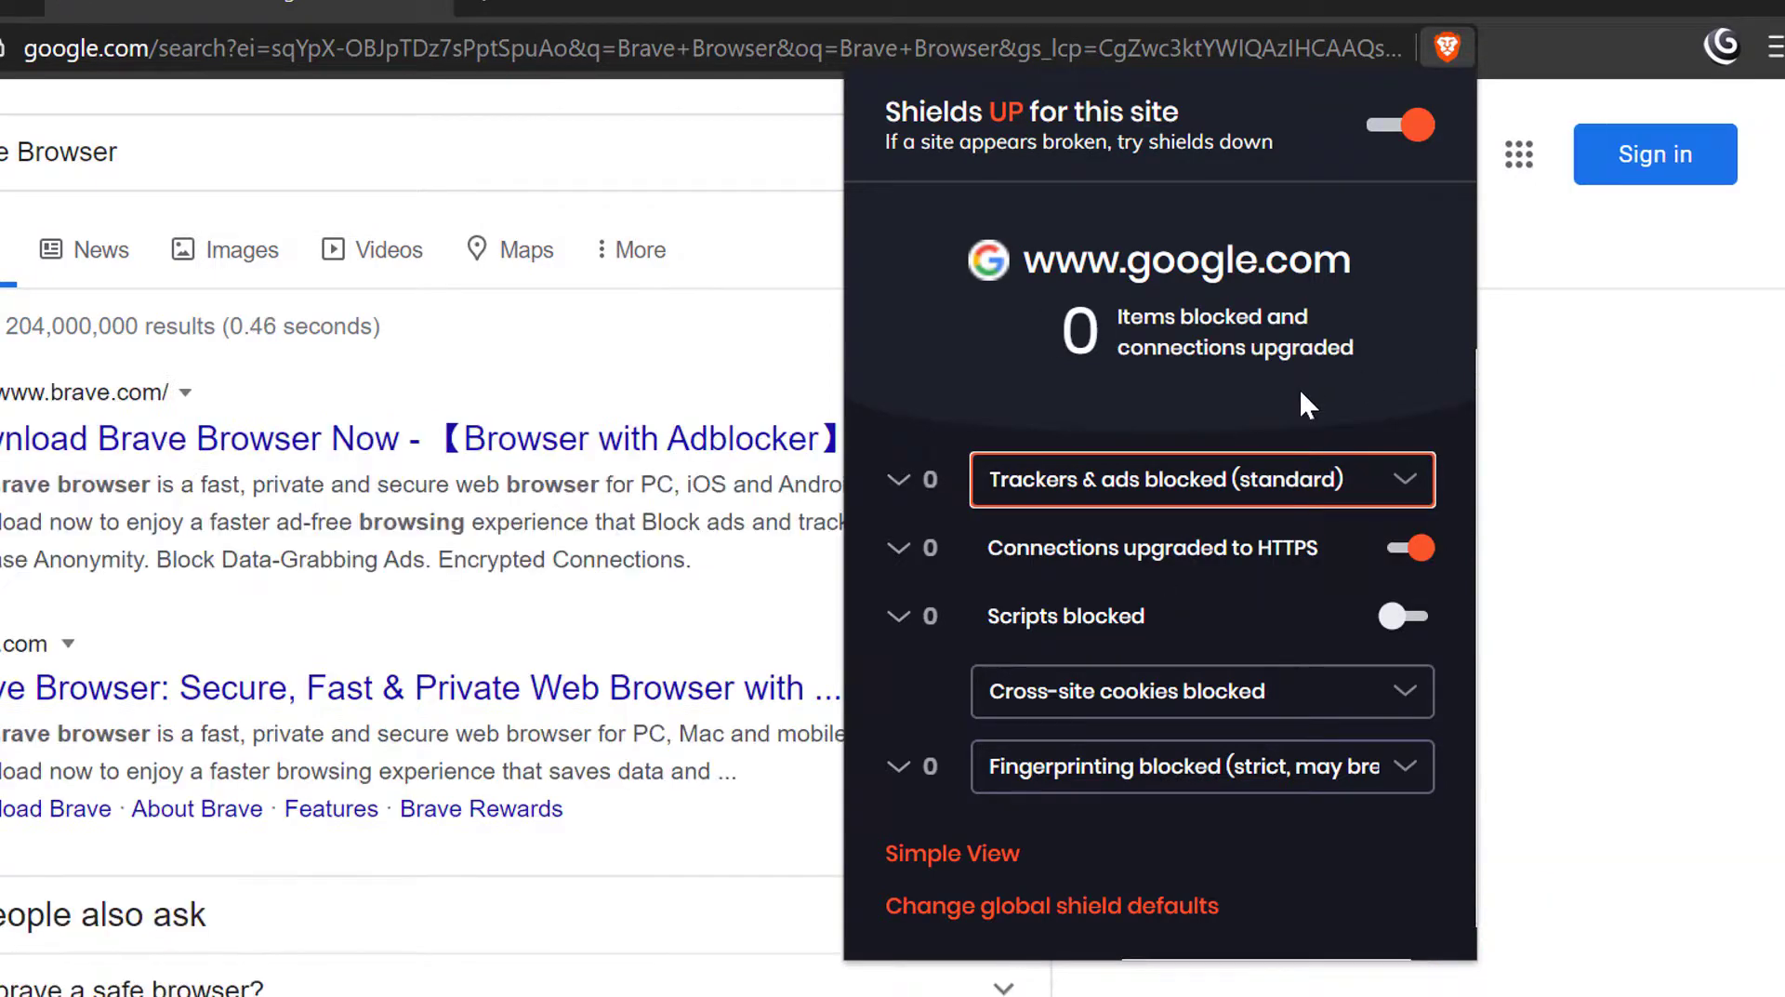
click(1340, 502)
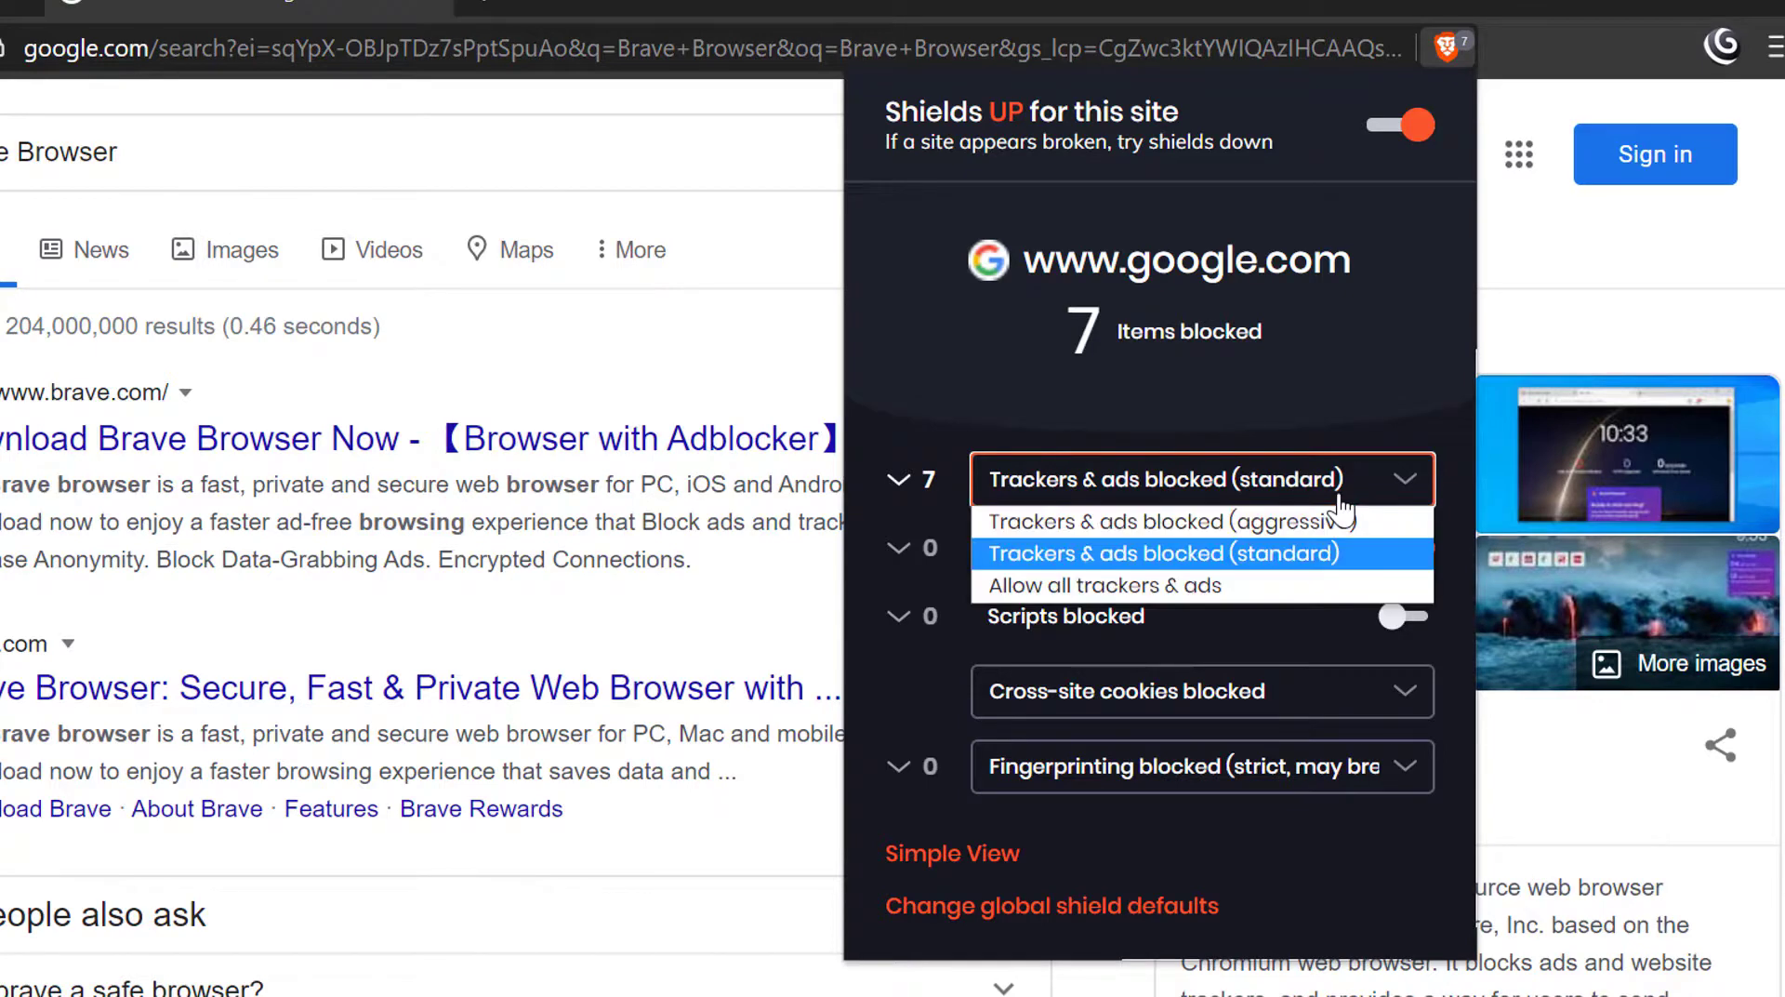
click(1142, 586)
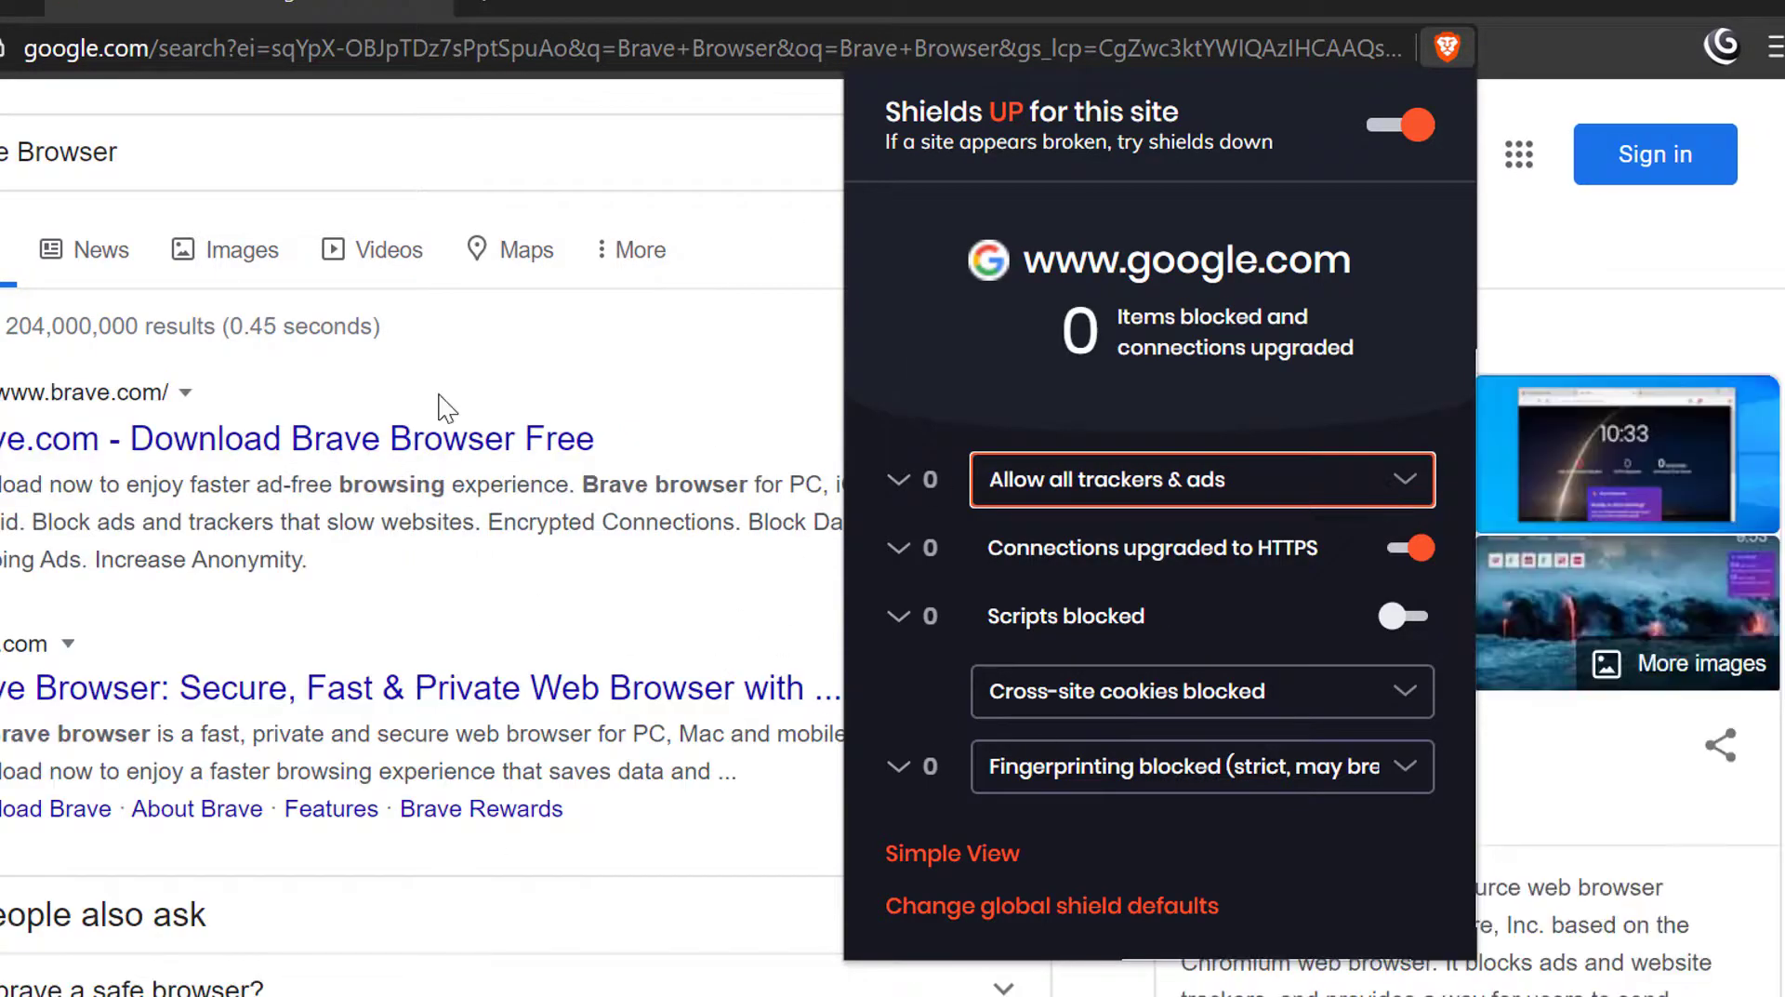
click(1239, 482)
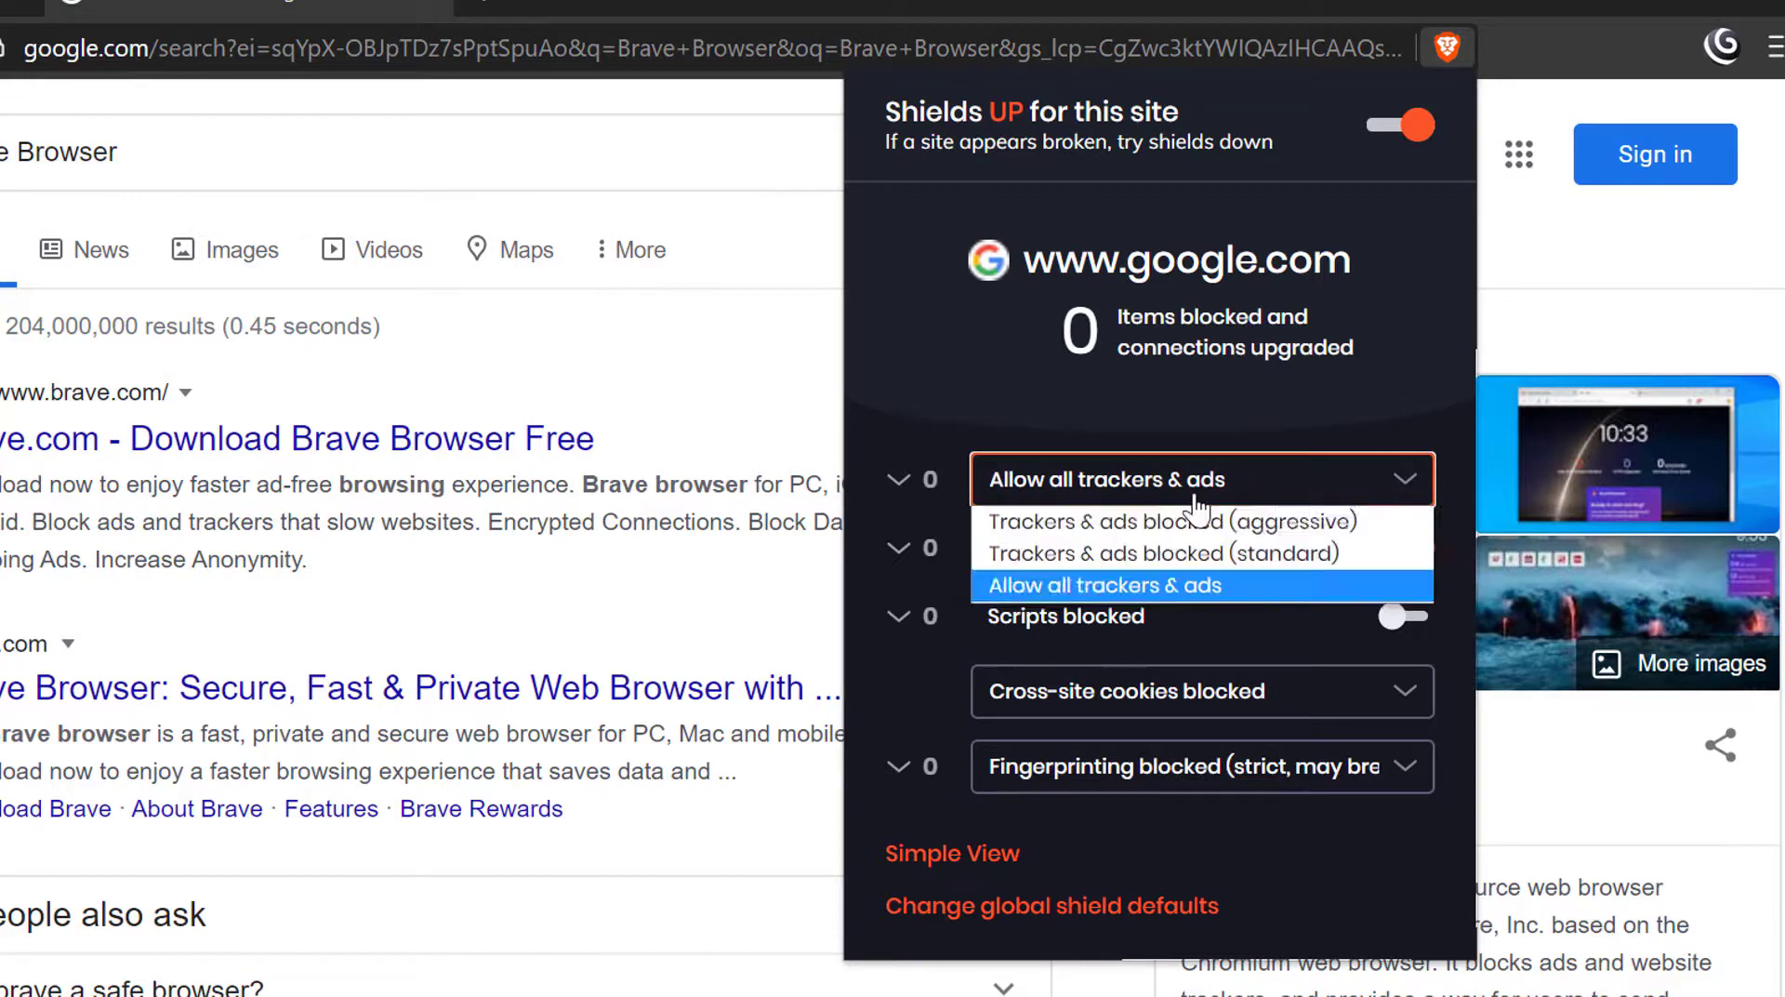
click(1156, 546)
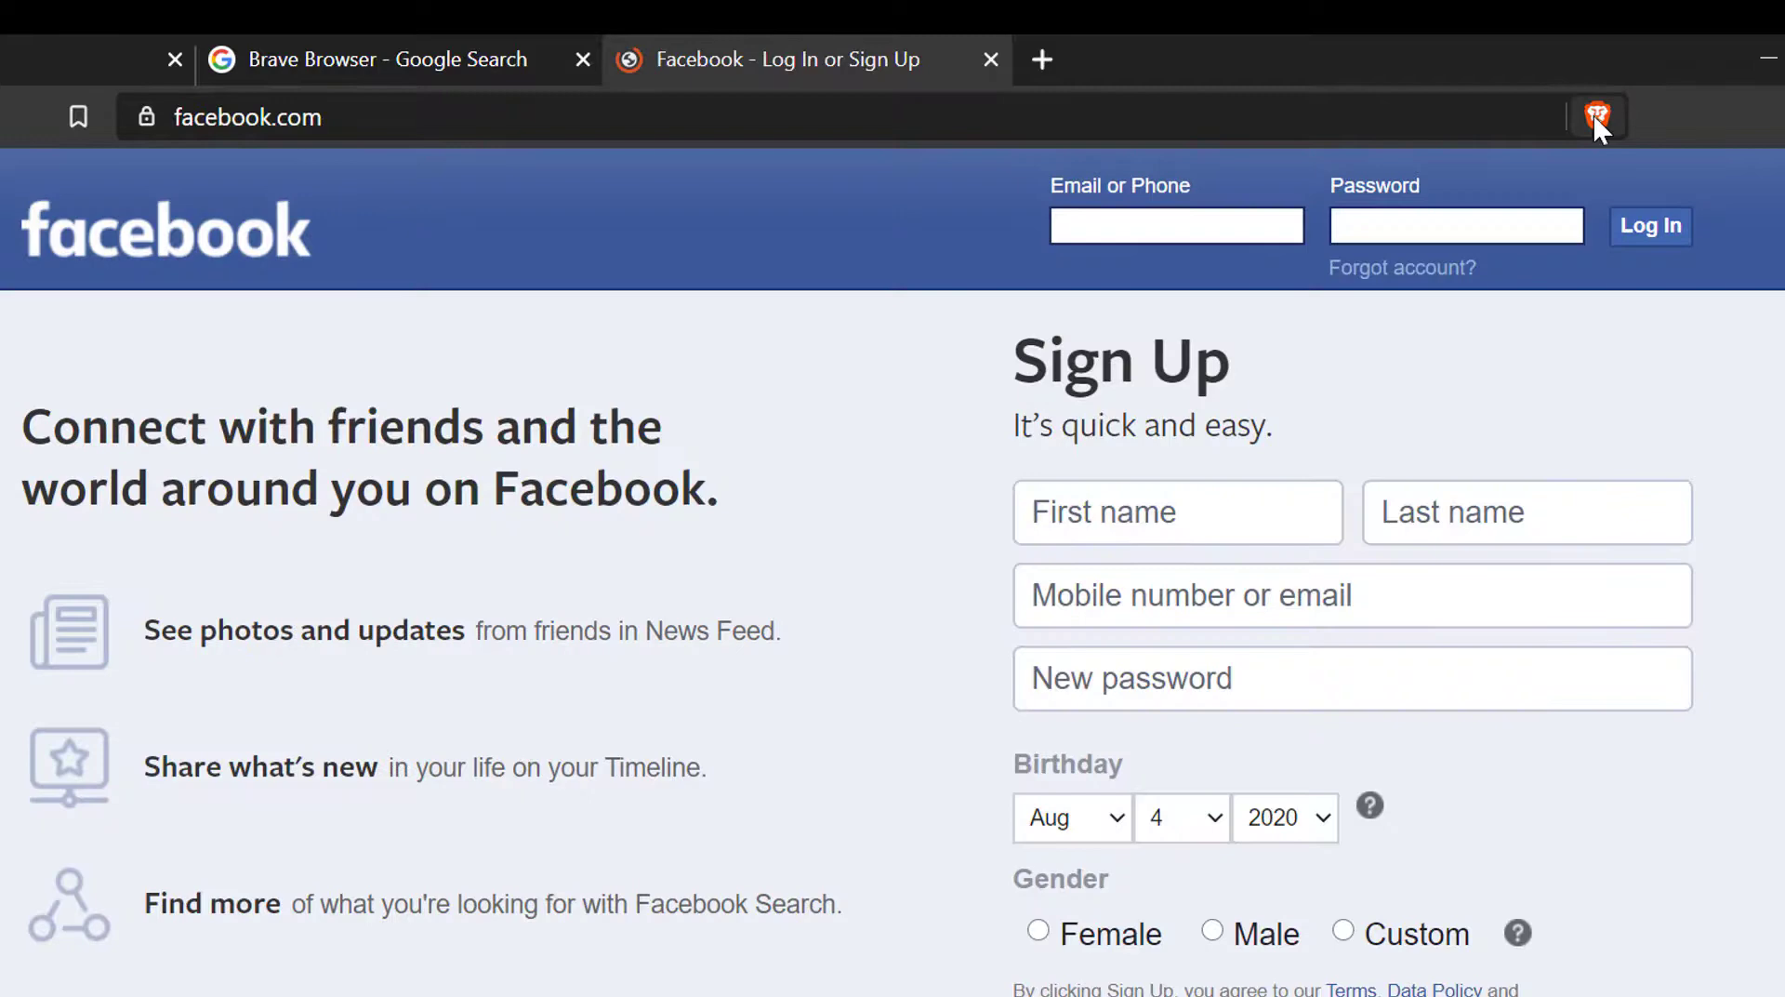
click(1597, 117)
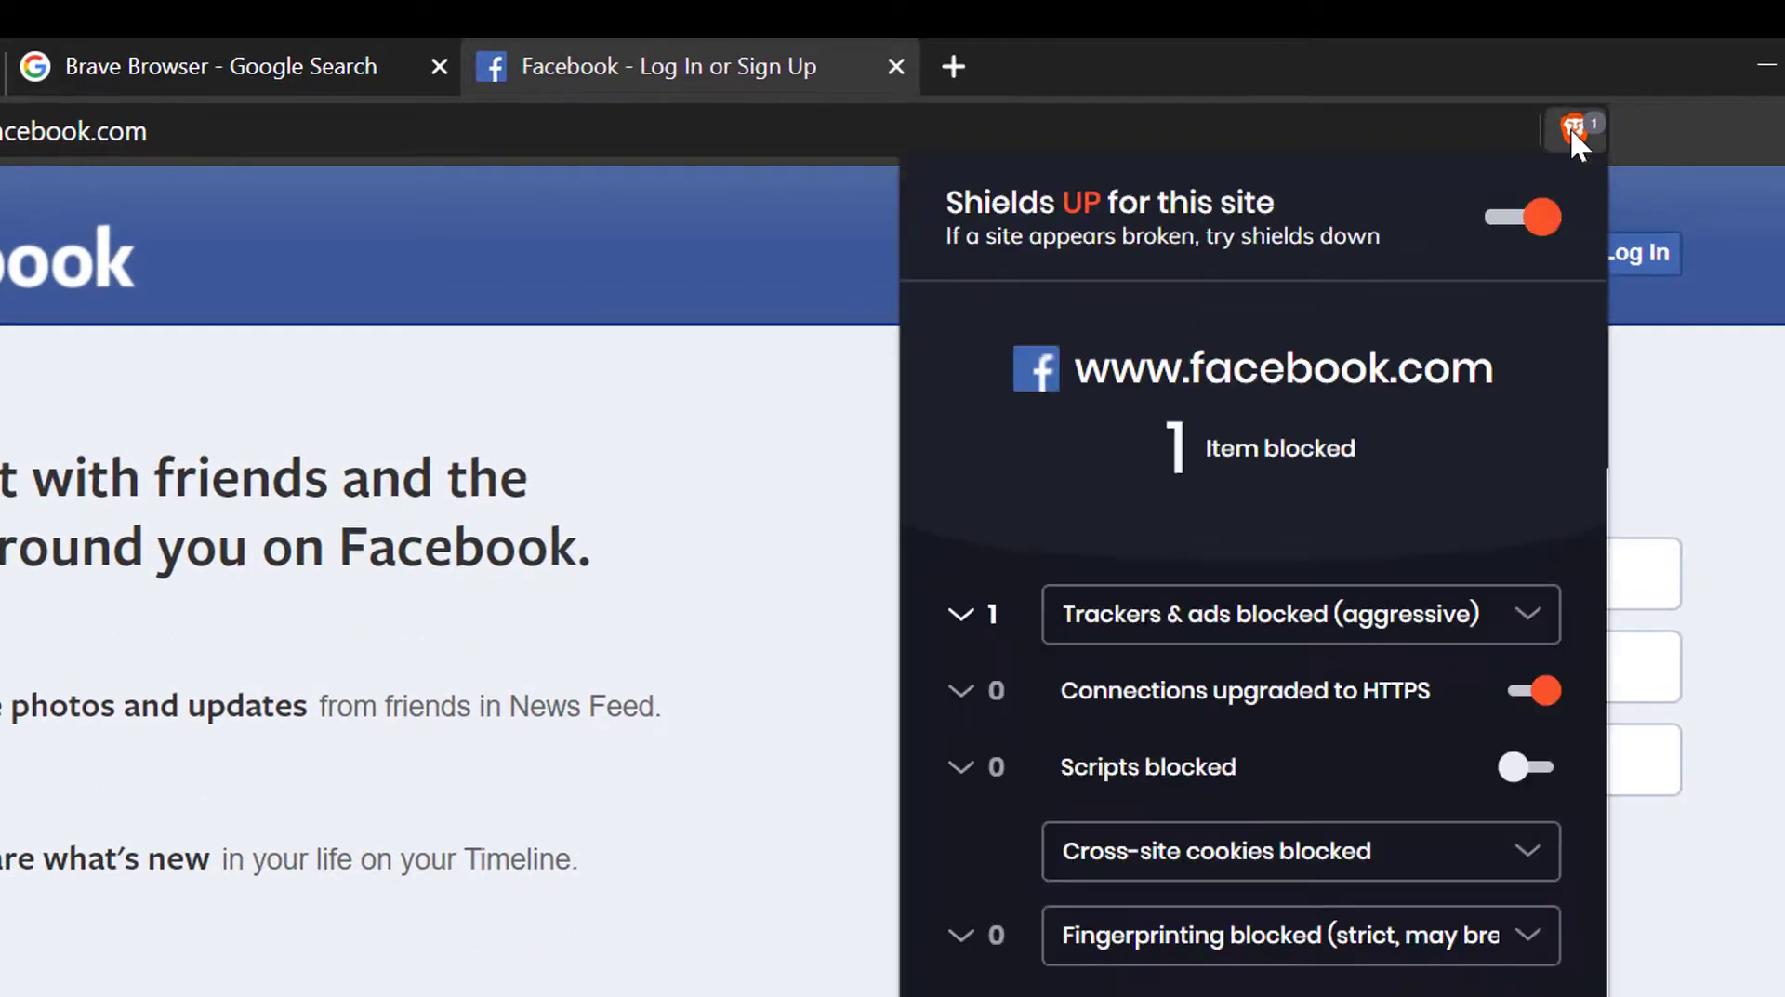
click(825, 540)
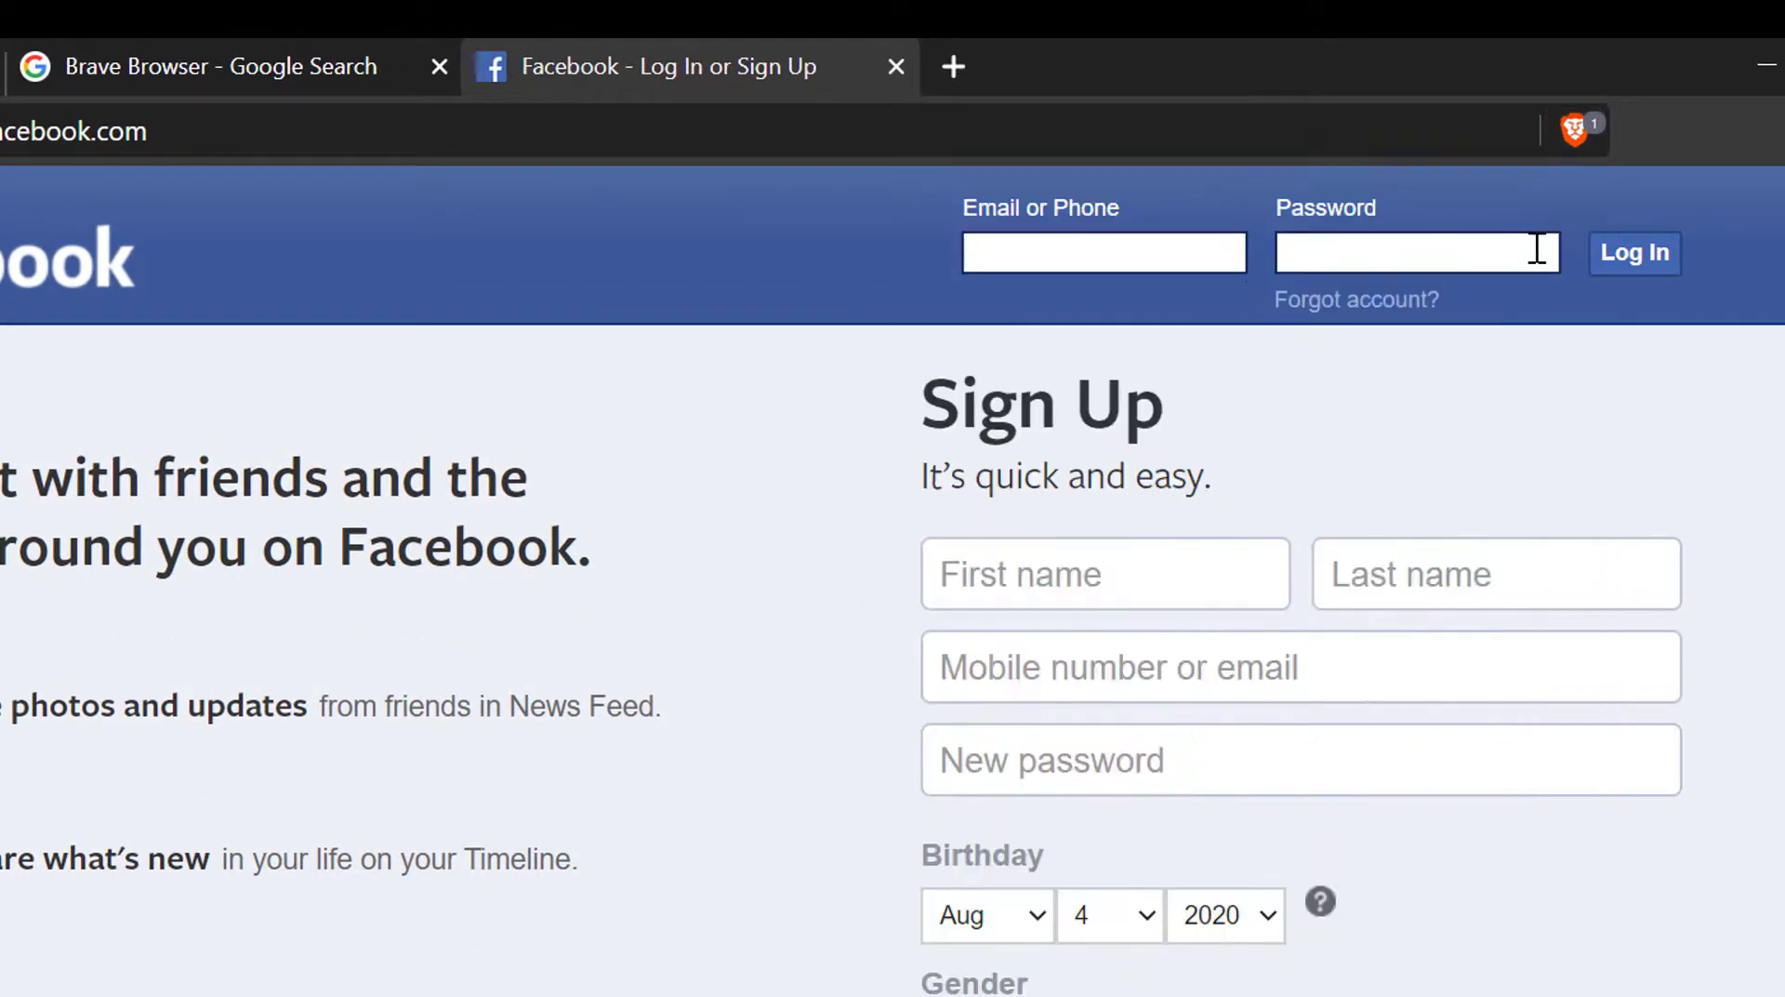
click(1592, 118)
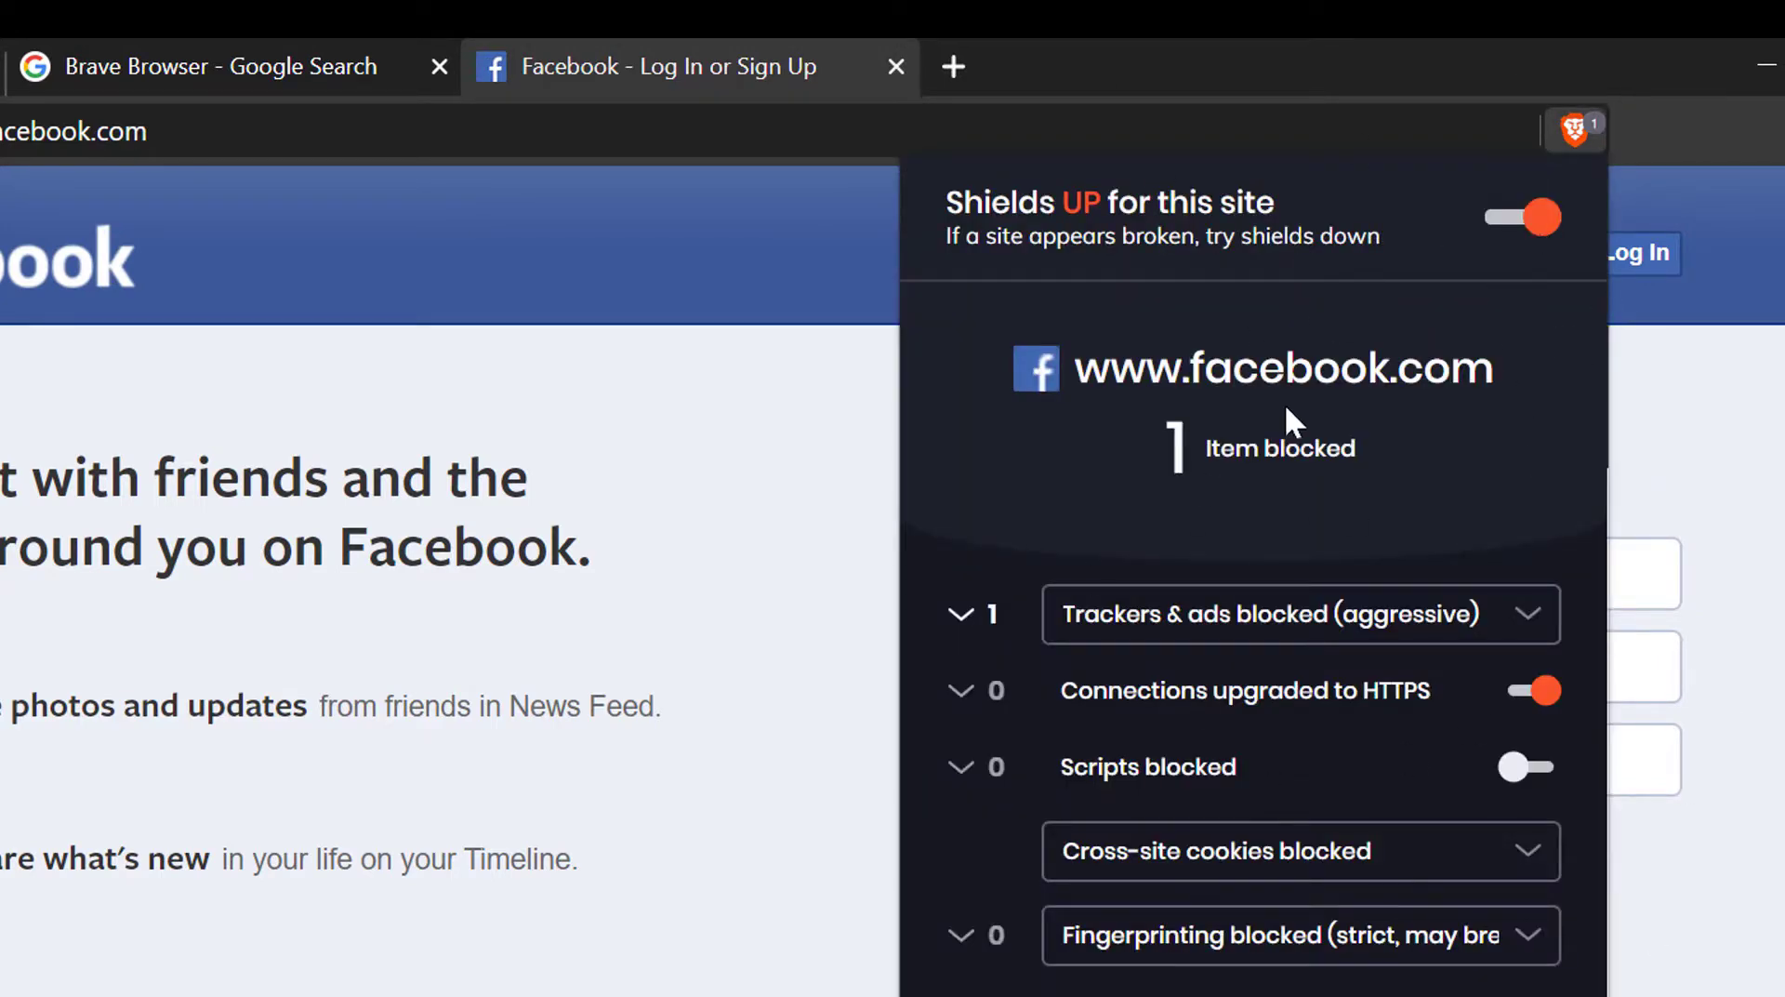
click(1533, 219)
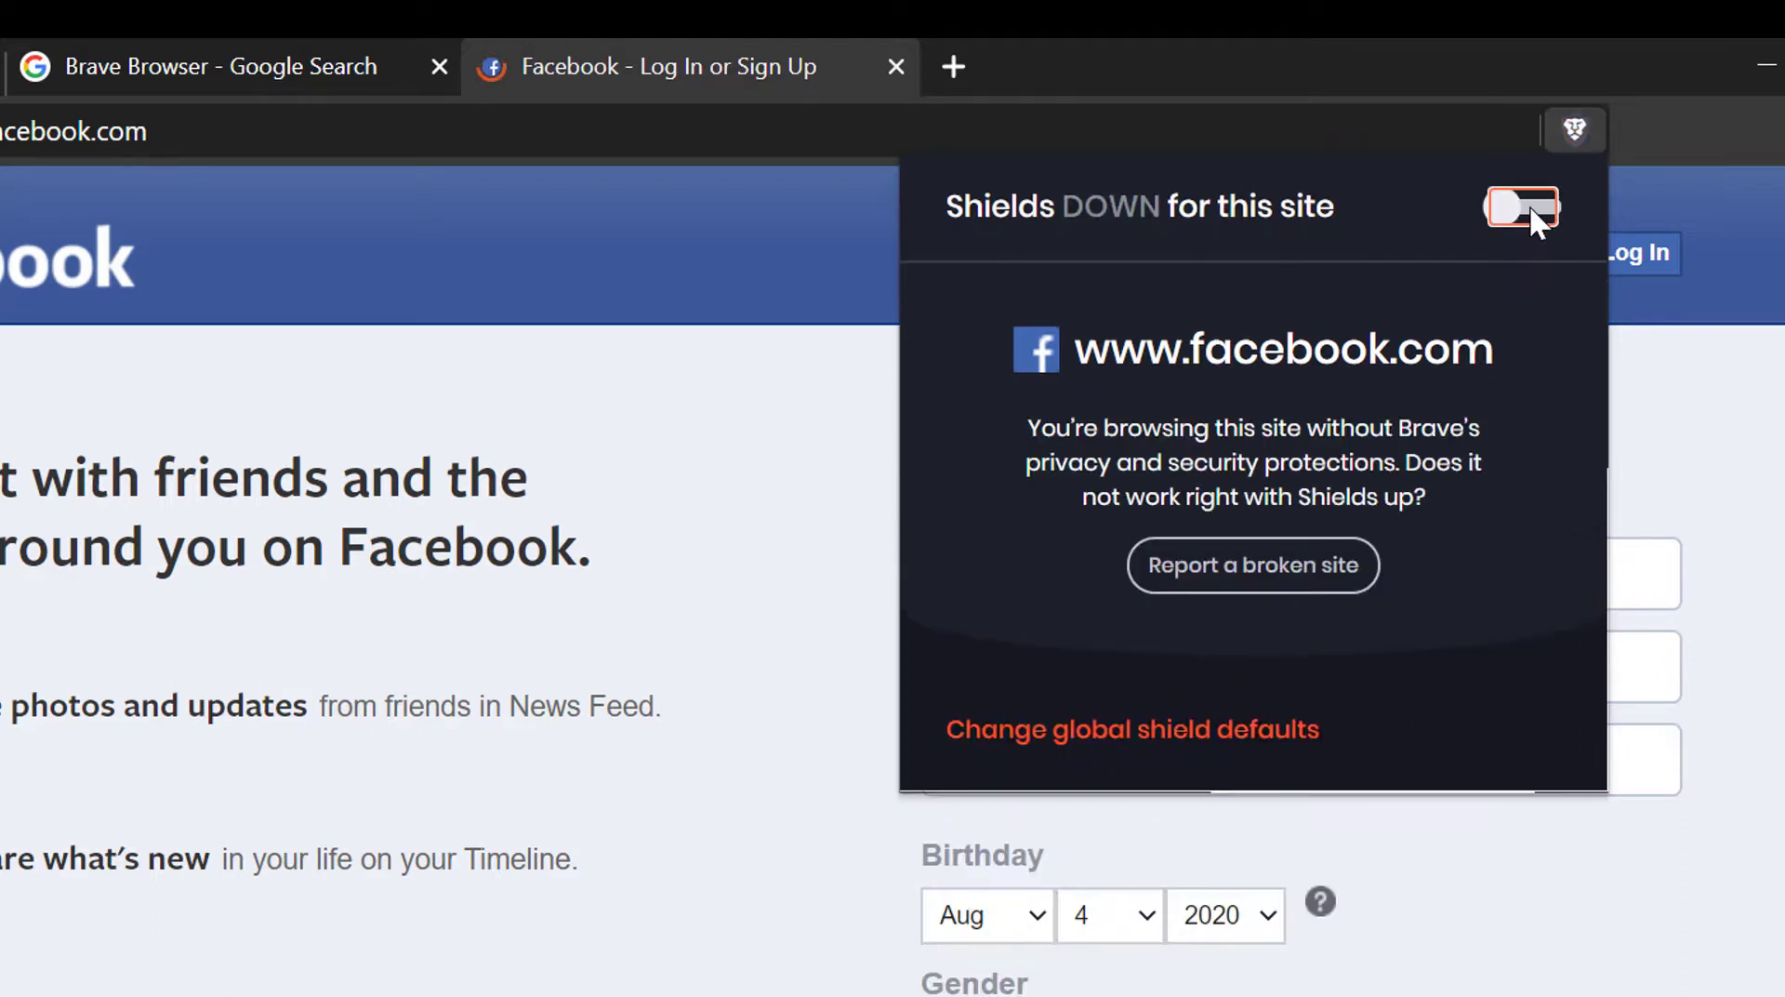